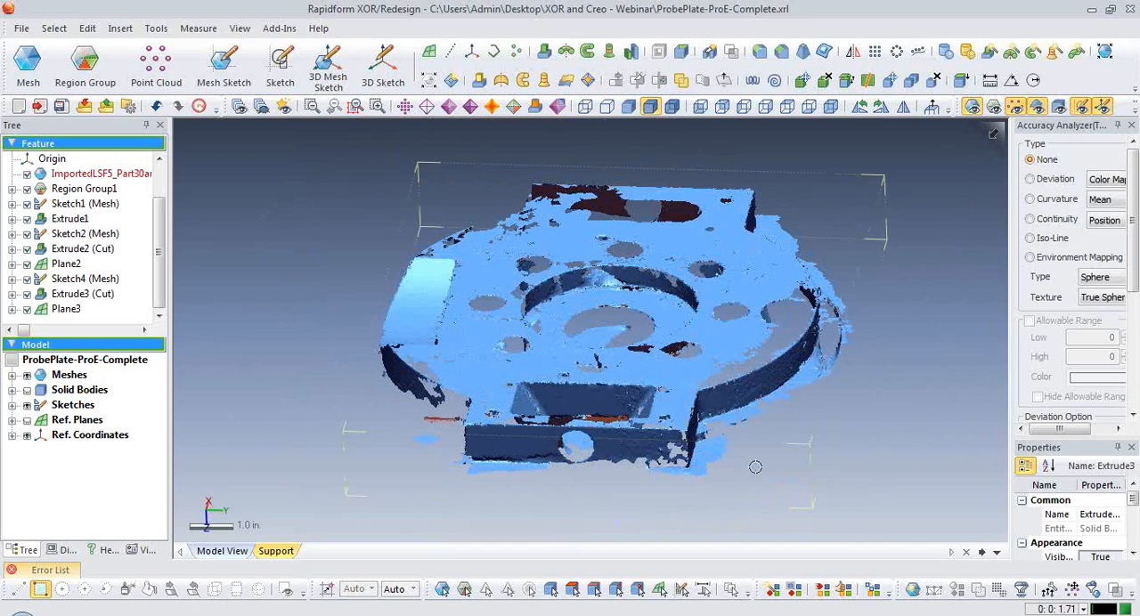
Overlay the solid body on the scan mesh and inspect its deviation color map before resetting the accuracy display to None.
key(ctrl+5)
right_drag(352, 395, 769, 453)
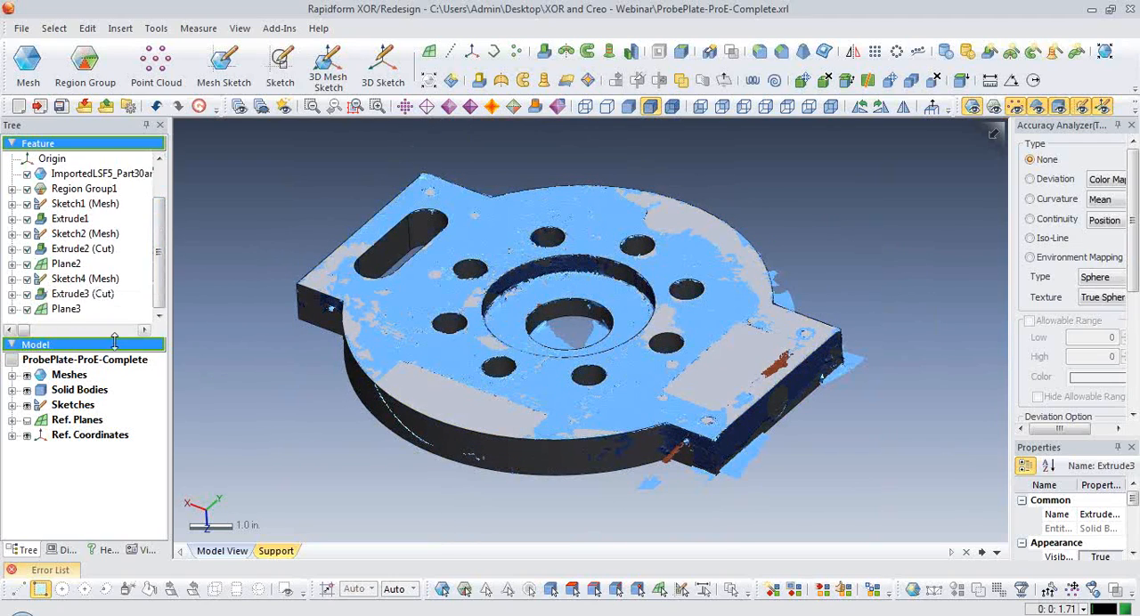
drag(116, 338, 118, 417)
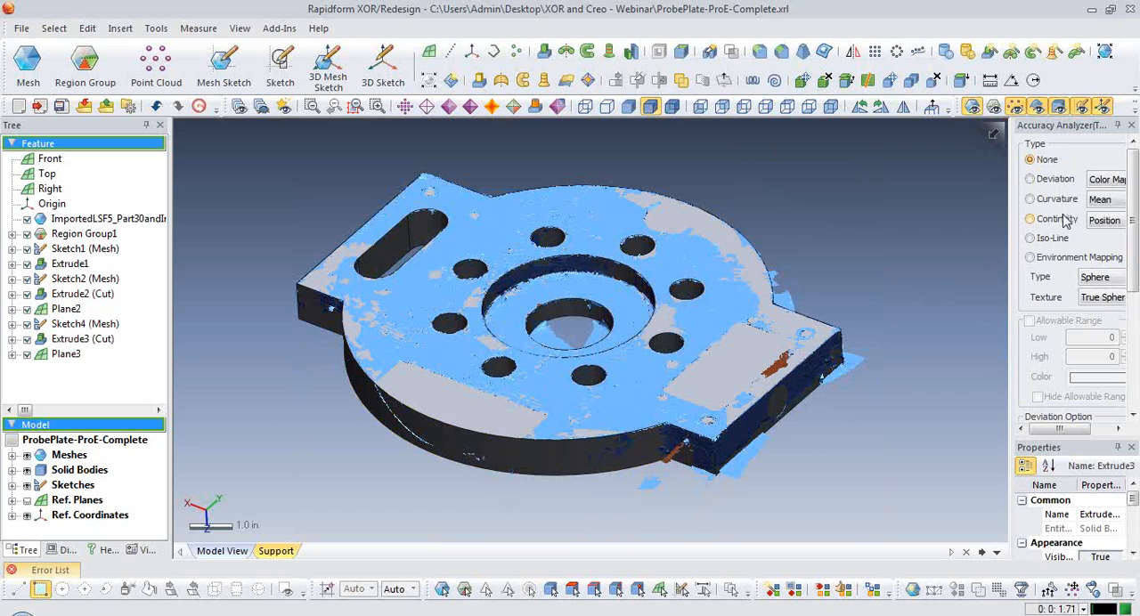
scroll(873, 234, down, 3)
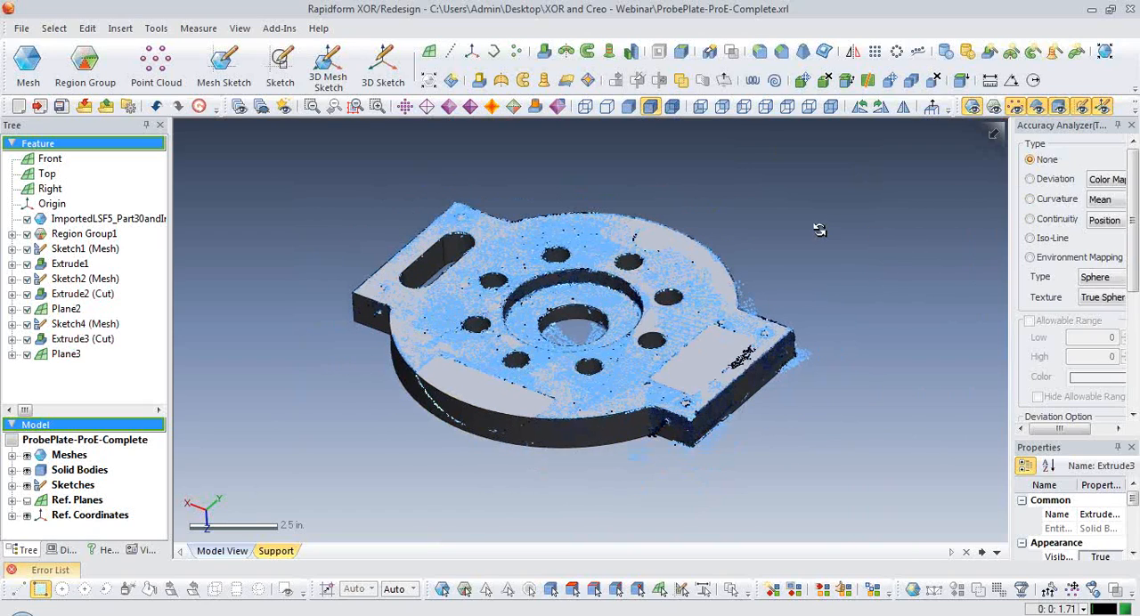
scroll(819, 229, up, 3)
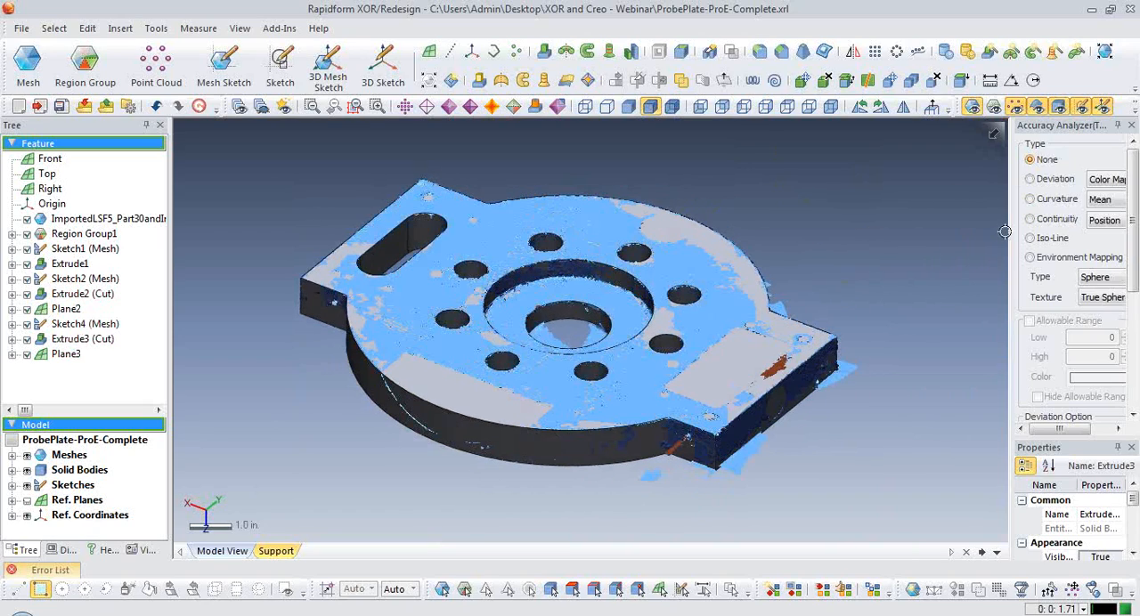
click(1031, 179)
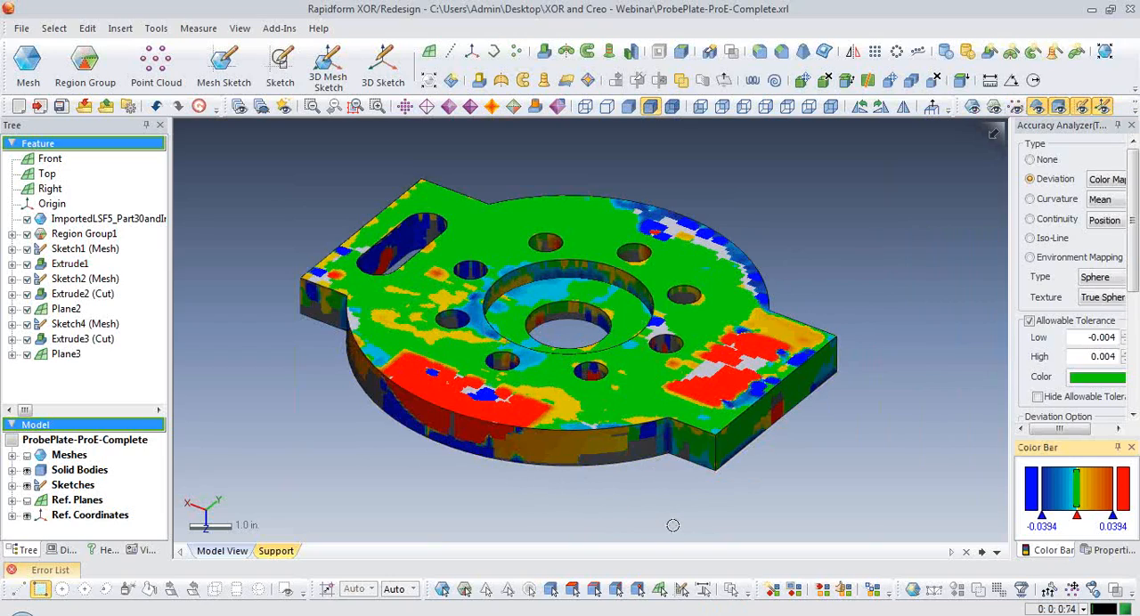
click(1031, 161)
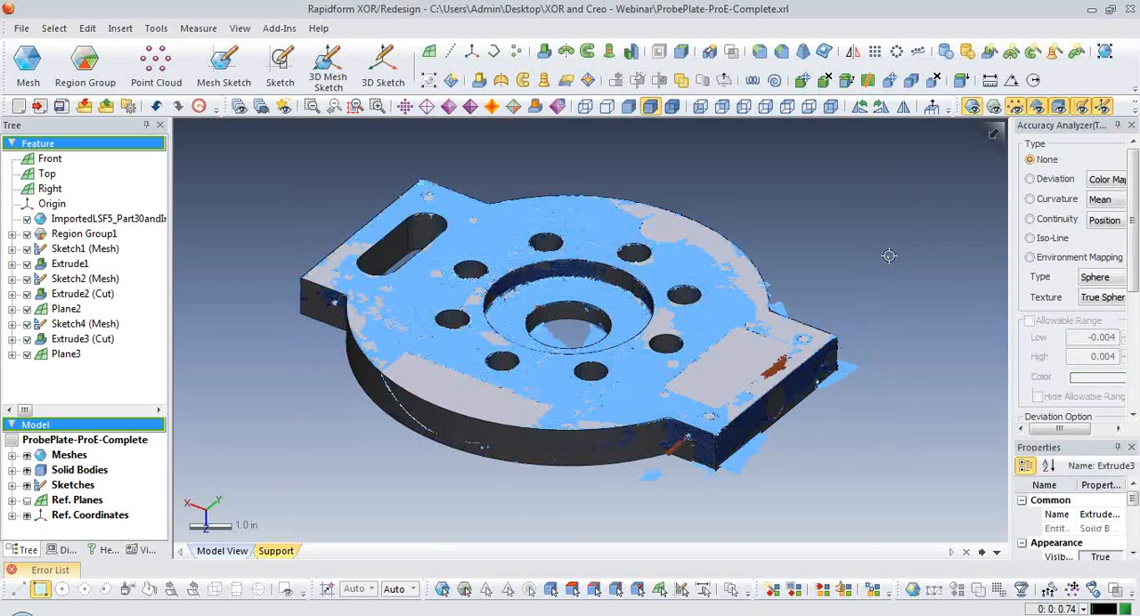
Hide the solid body and show the mesh regions to examine the angled-wall pocket at the plate's end.
key(ctrl+5)
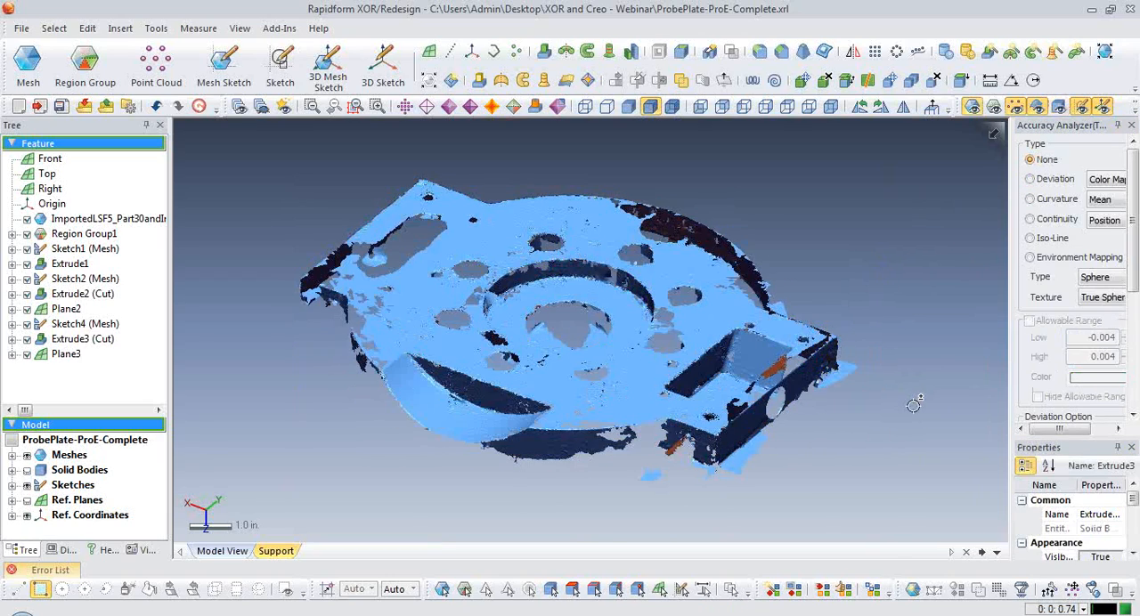
key(ctrl+2)
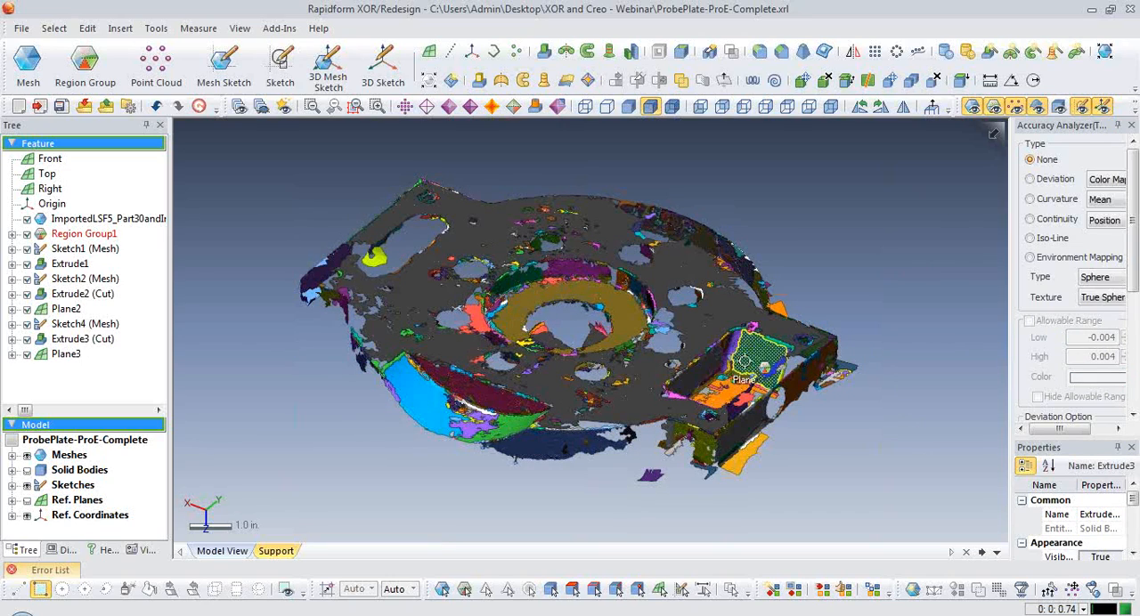
scroll(878, 443, up, 6)
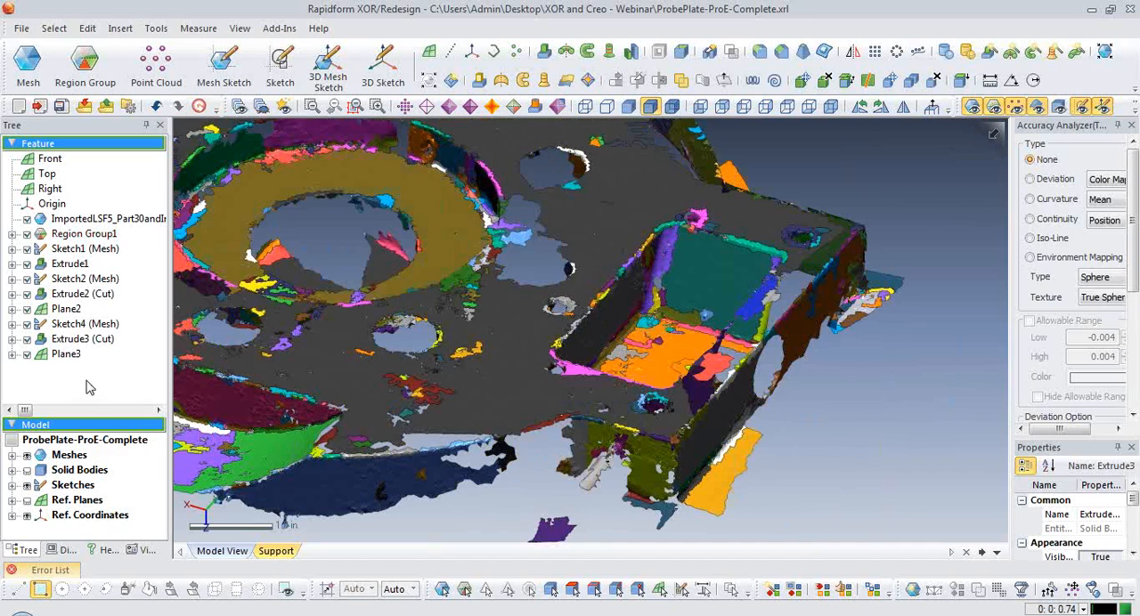
scroll(824, 451, up, 1)
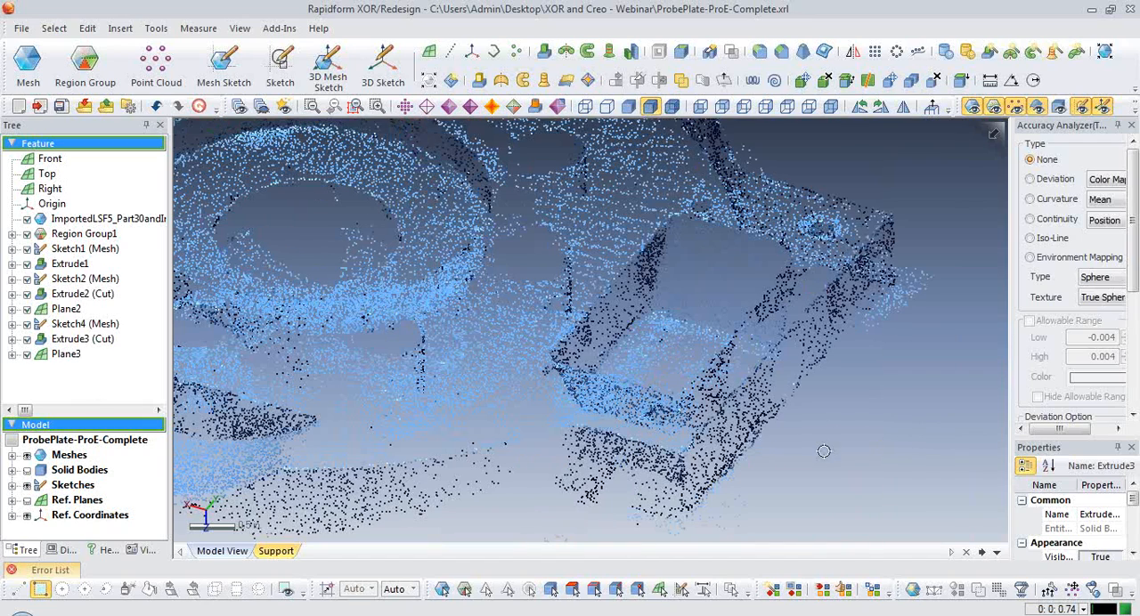
right_drag(824, 451, 659, 375)
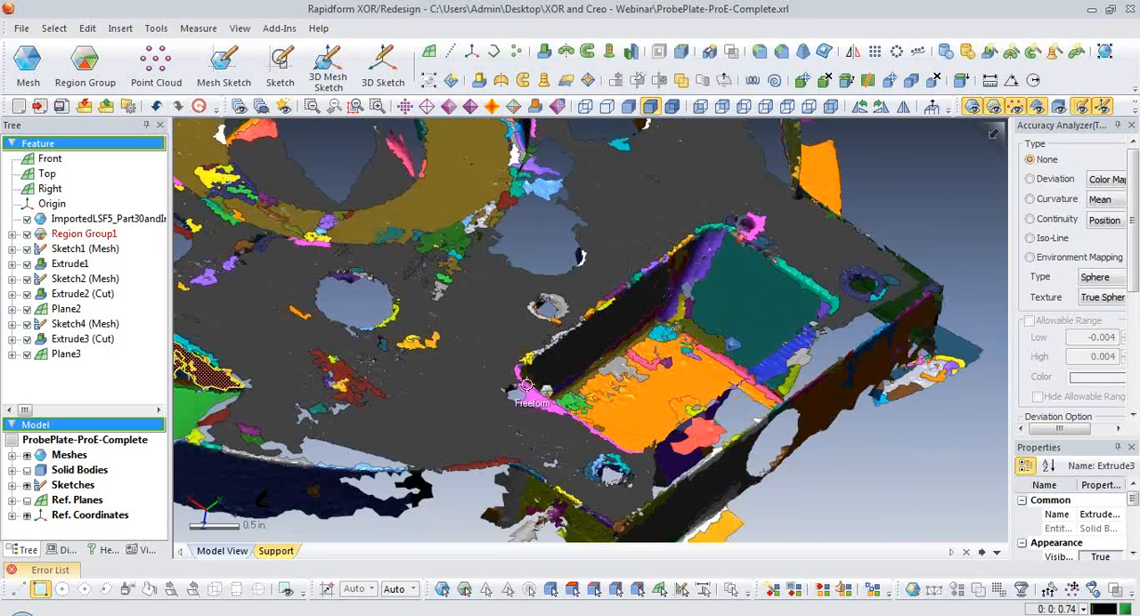
scroll(858, 464, down, 2)
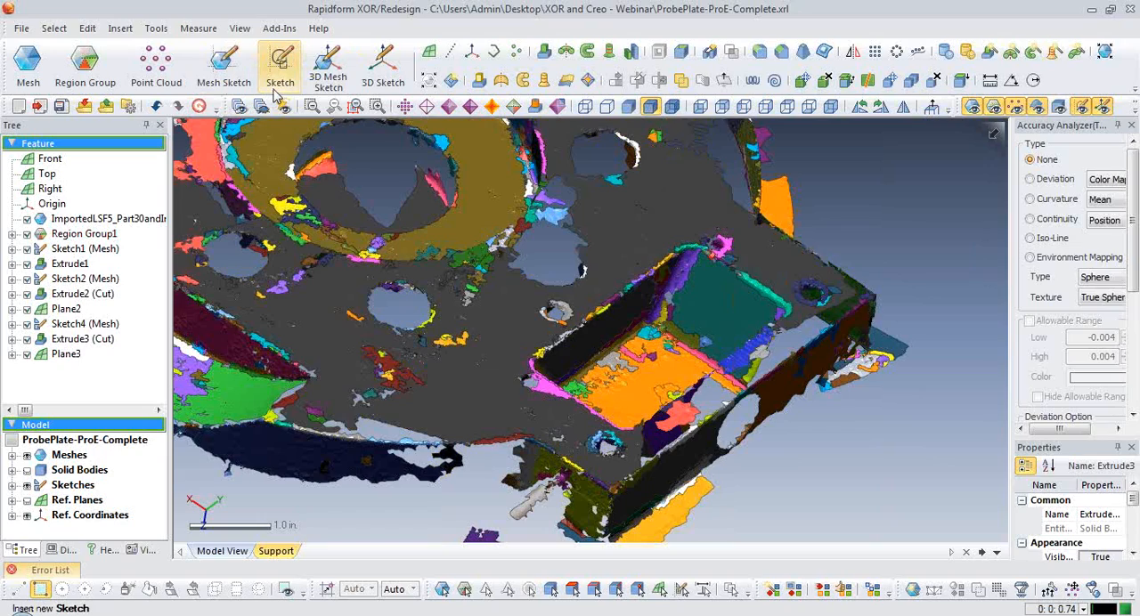
Start a planar mesh sketch with Plane3 as the base plane and hide the mesh regions.
click(227, 85)
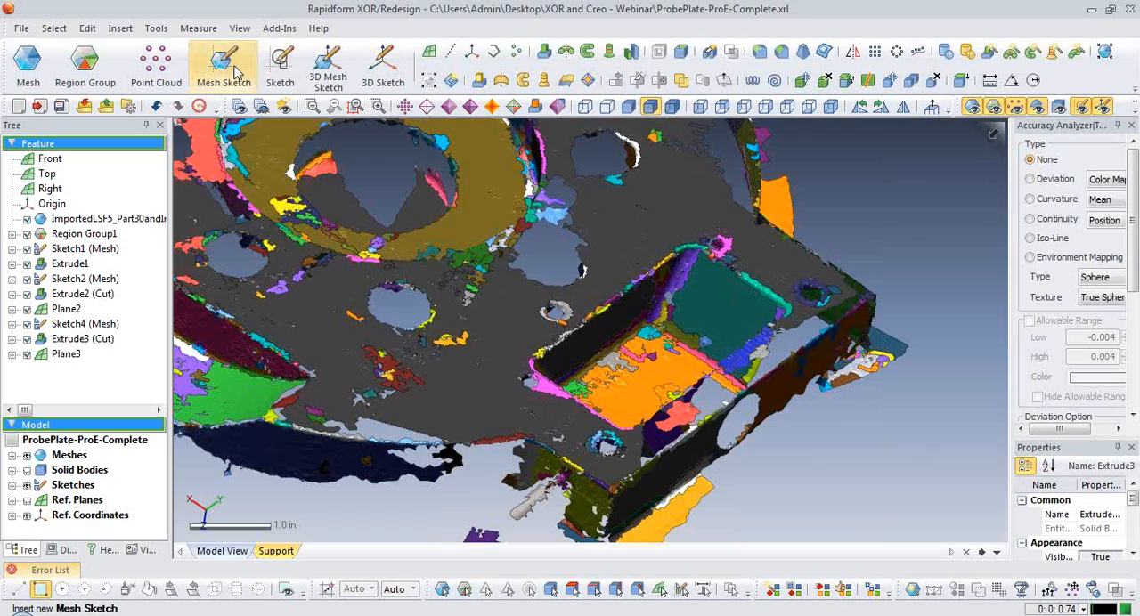
click(230, 75)
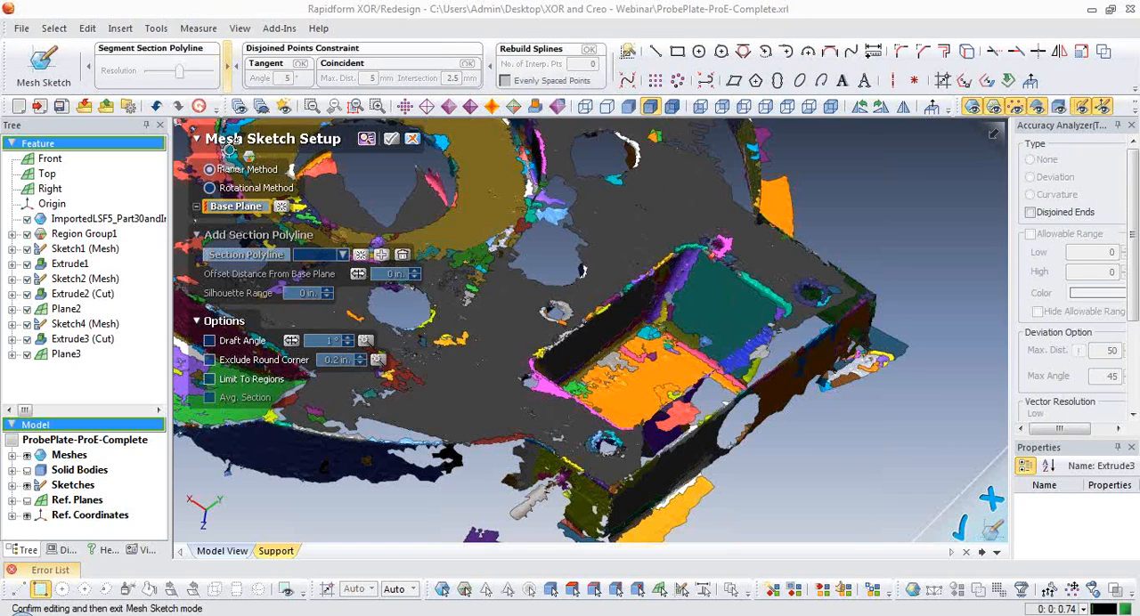
click(66, 356)
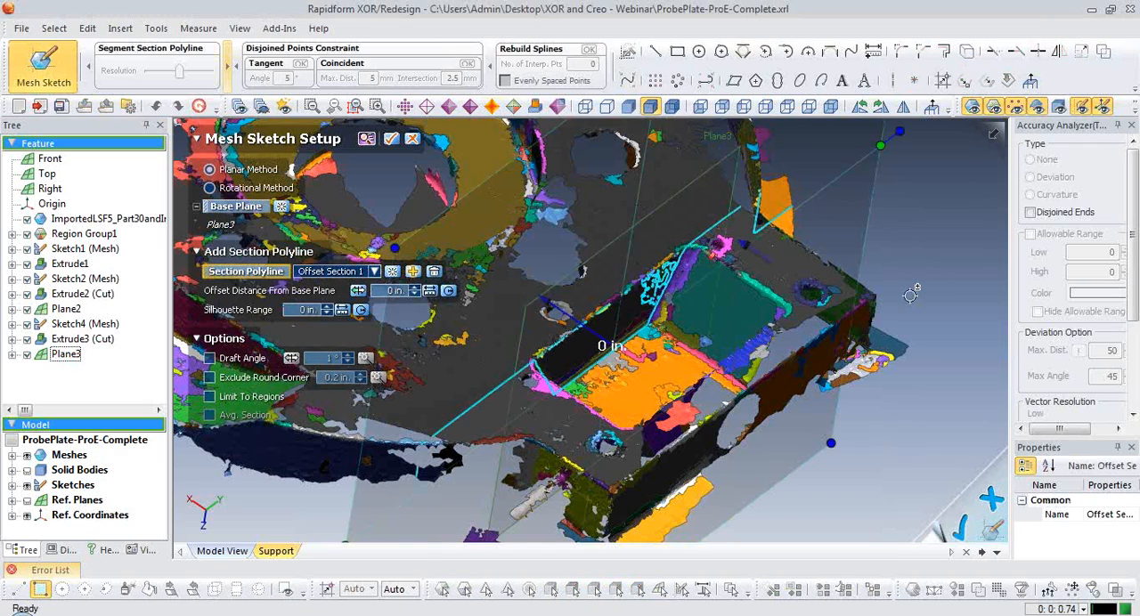
key(ctrl+2)
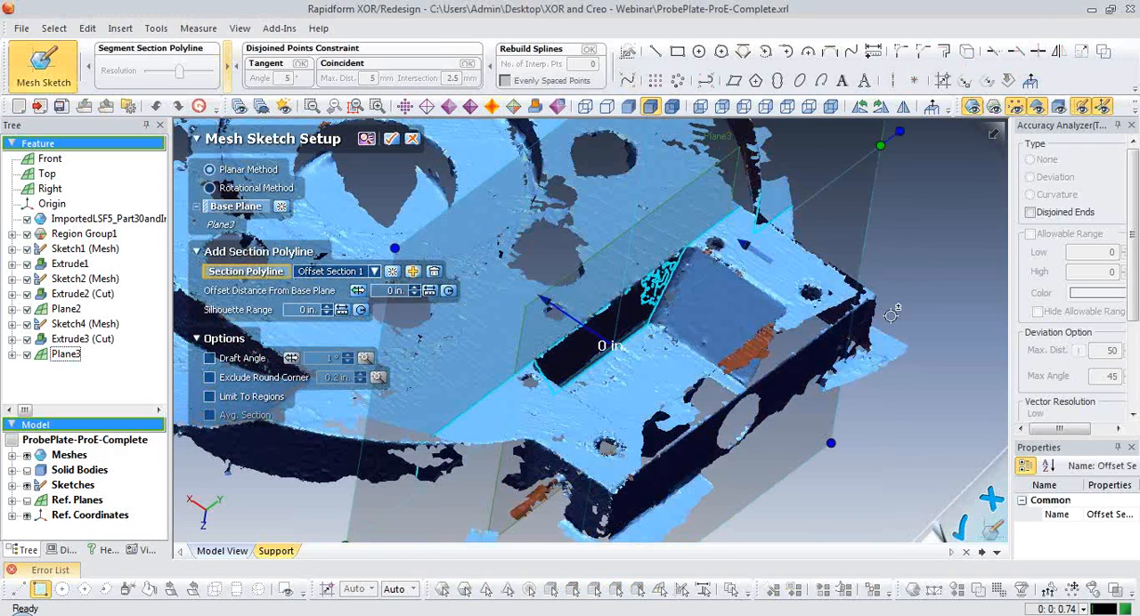
Offset the section polyline 0.85 in. from the base plane so it cuts through the pocket, and accept the mesh sketch setup.
mouse_move(892, 313)
right_down()
mouse_move(871, 330)
mouse_move(751, 356)
mouse_move(895, 288)
mouse_move(624, 339)
mouse_move(613, 311)
right_up()
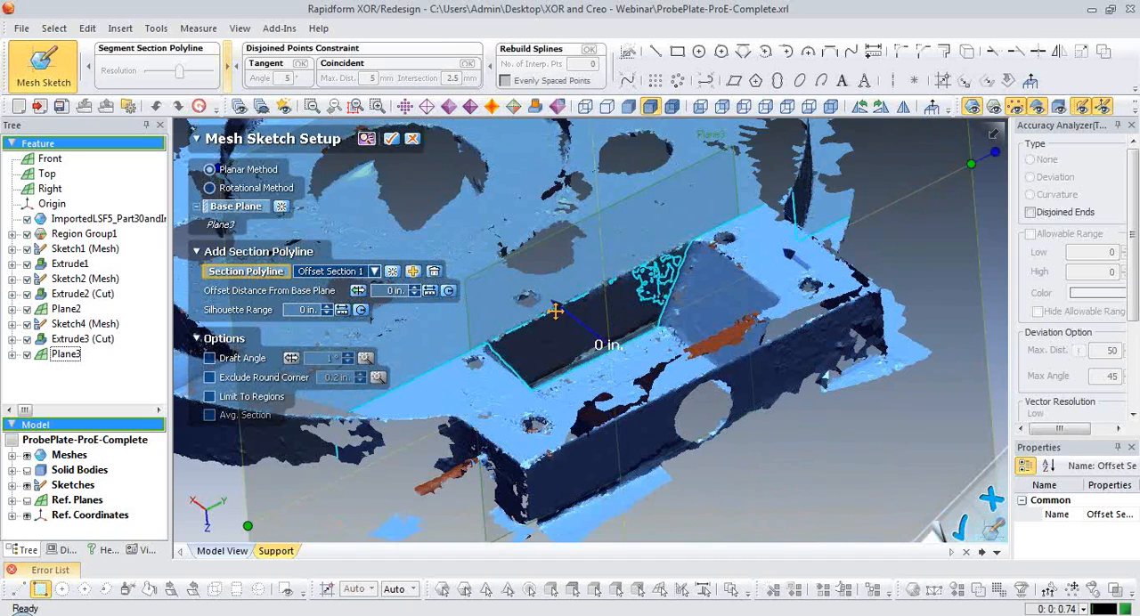
drag(555, 310, 574, 325)
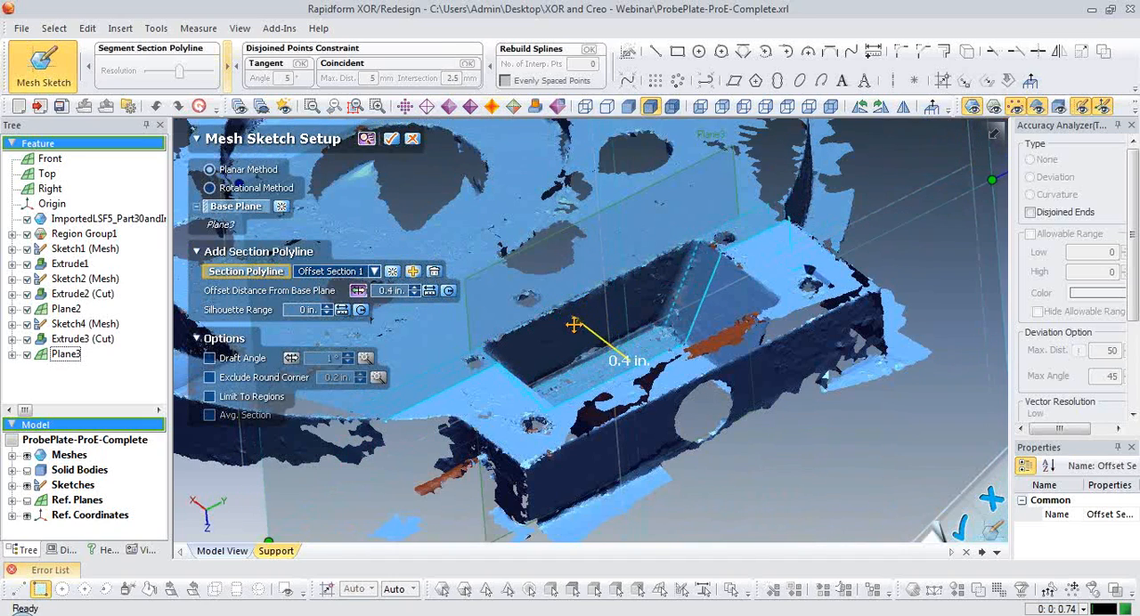
mouse_move(568, 331)
right_down()
mouse_move(605, 381)
mouse_move(624, 364)
mouse_move(720, 359)
right_up()
mouse_move(582, 324)
mouse_down()
mouse_move(605, 334)
mouse_move(576, 326)
mouse_move(596, 331)
mouse_up()
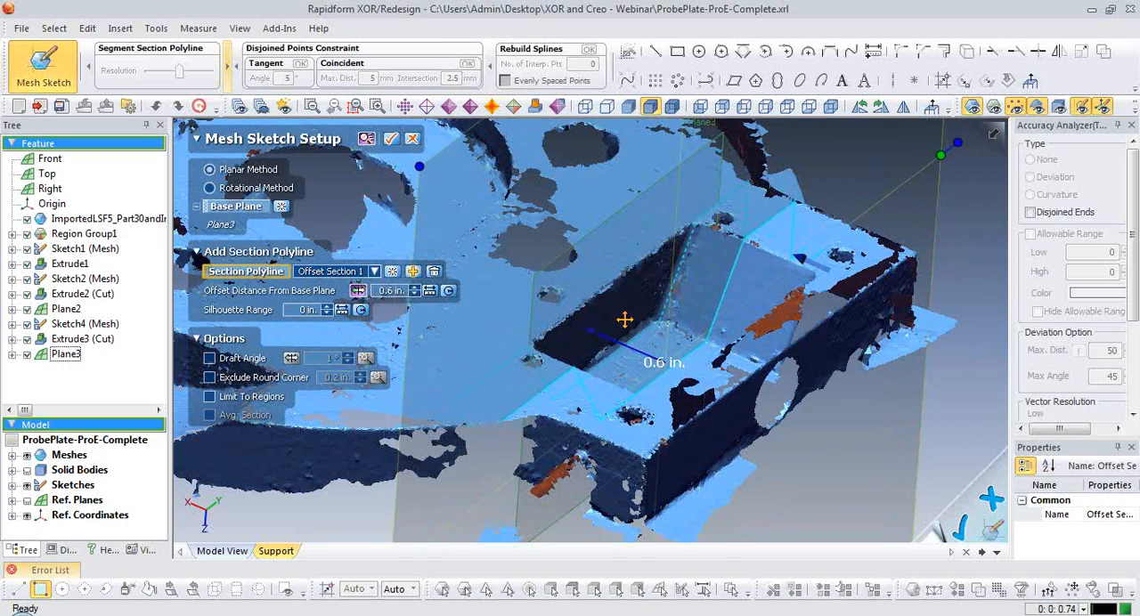
mouse_move(668, 353)
right_down()
mouse_move(543, 384)
mouse_move(647, 347)
right_up()
drag(579, 324, 606, 330)
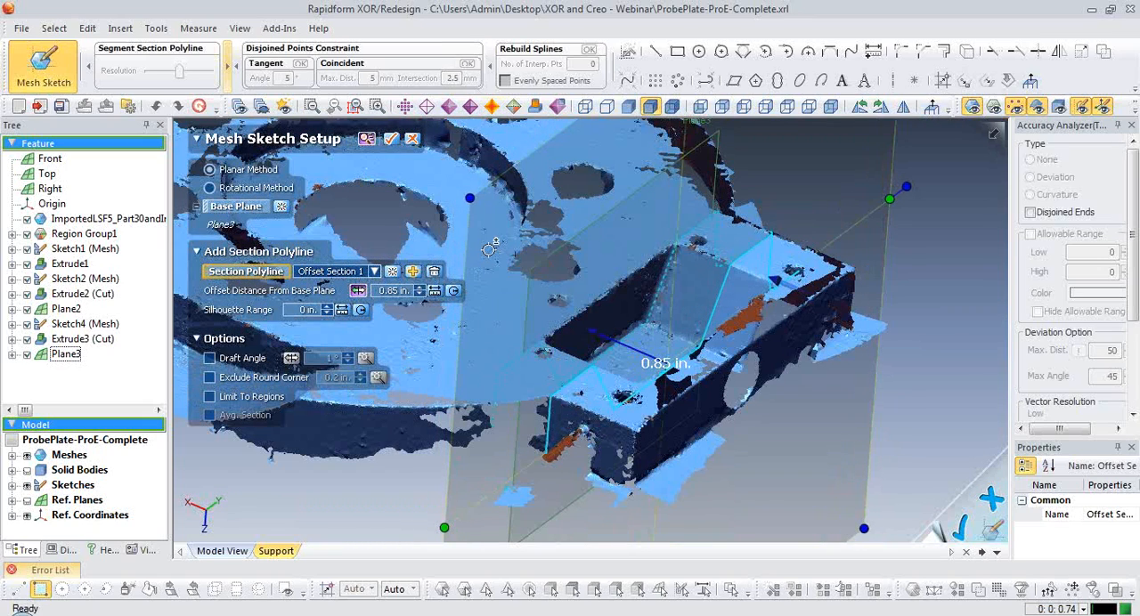
click(391, 138)
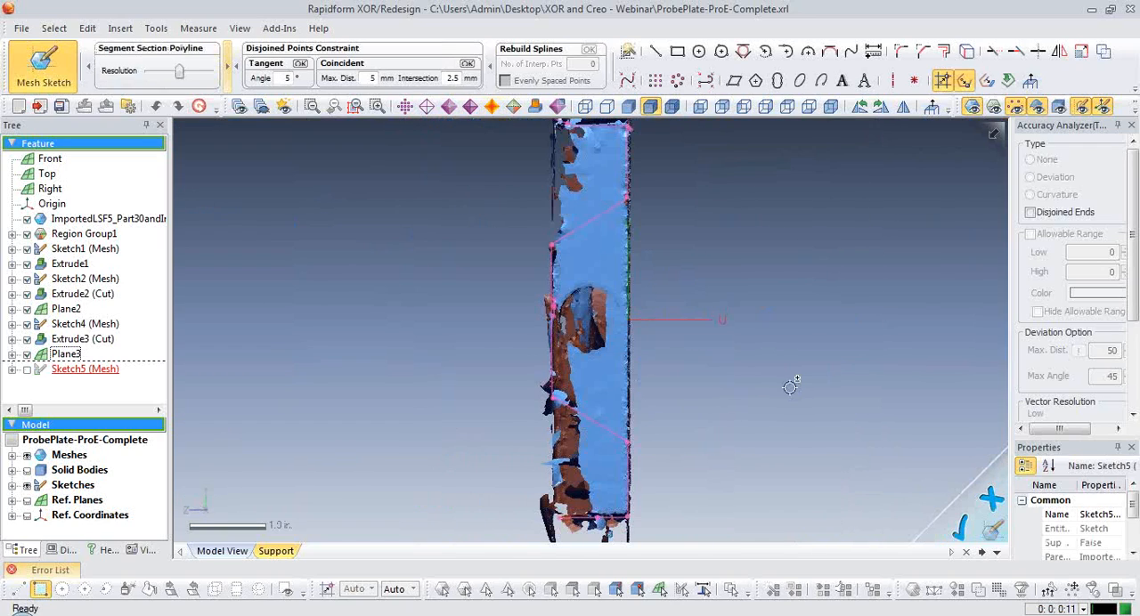
Hide the mesh and fit lines to the two slanted pocket walls of the section polyline.
key(ctrl+1)
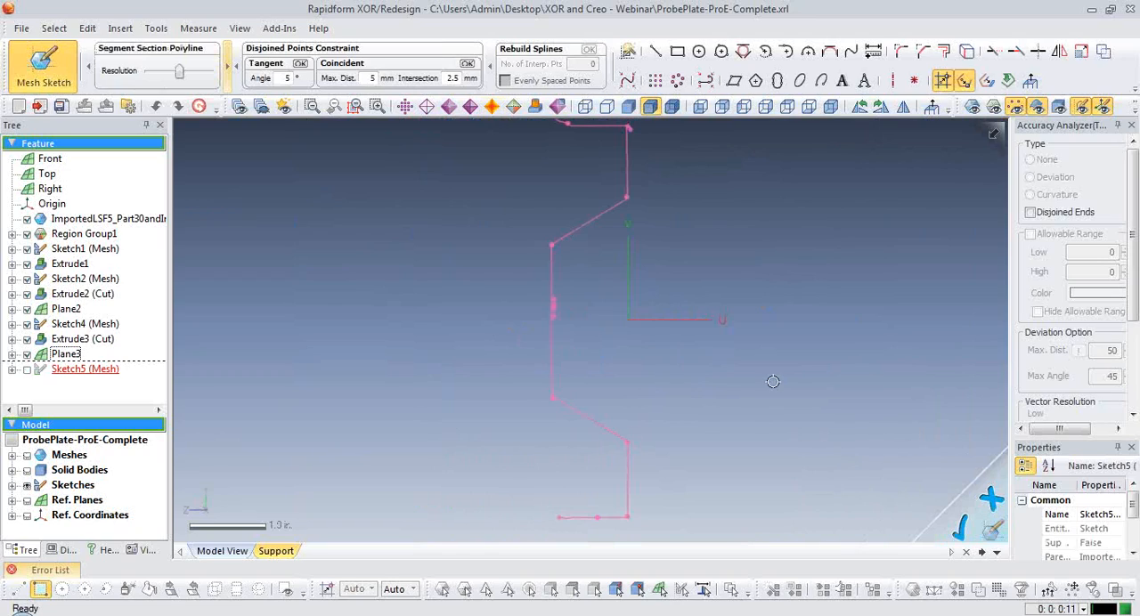
key(ctrl+1)
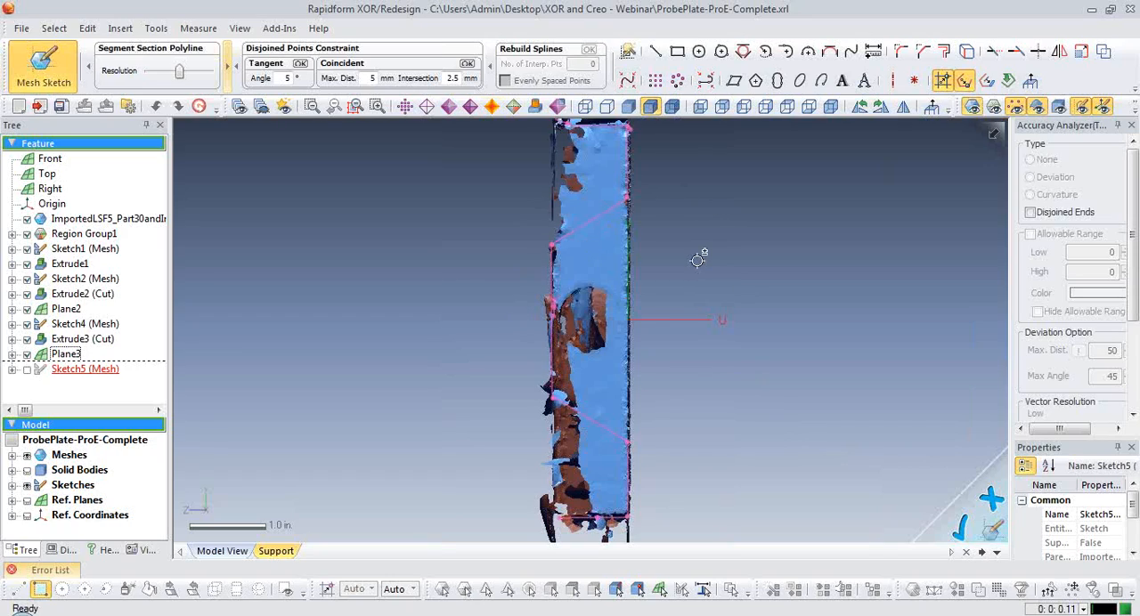
key(ctrl+1)
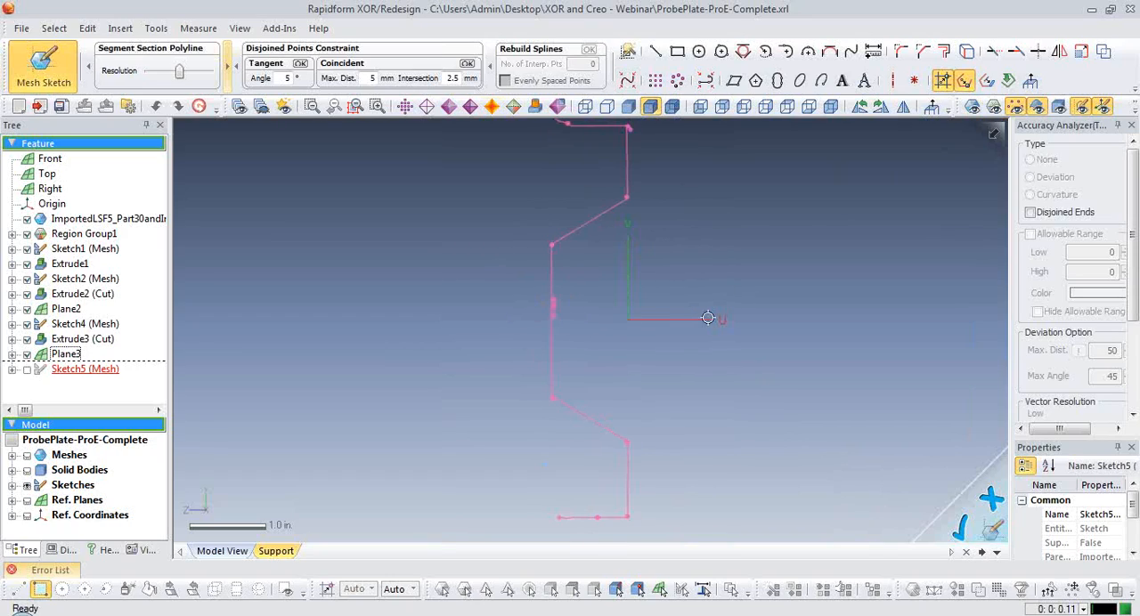
click(655, 51)
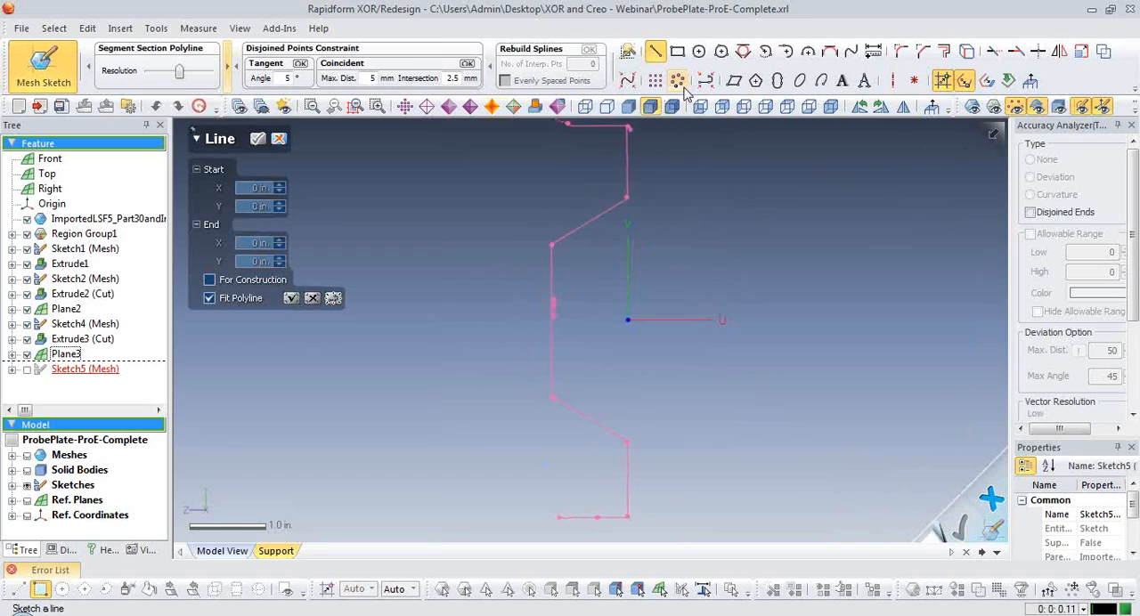
click(592, 220)
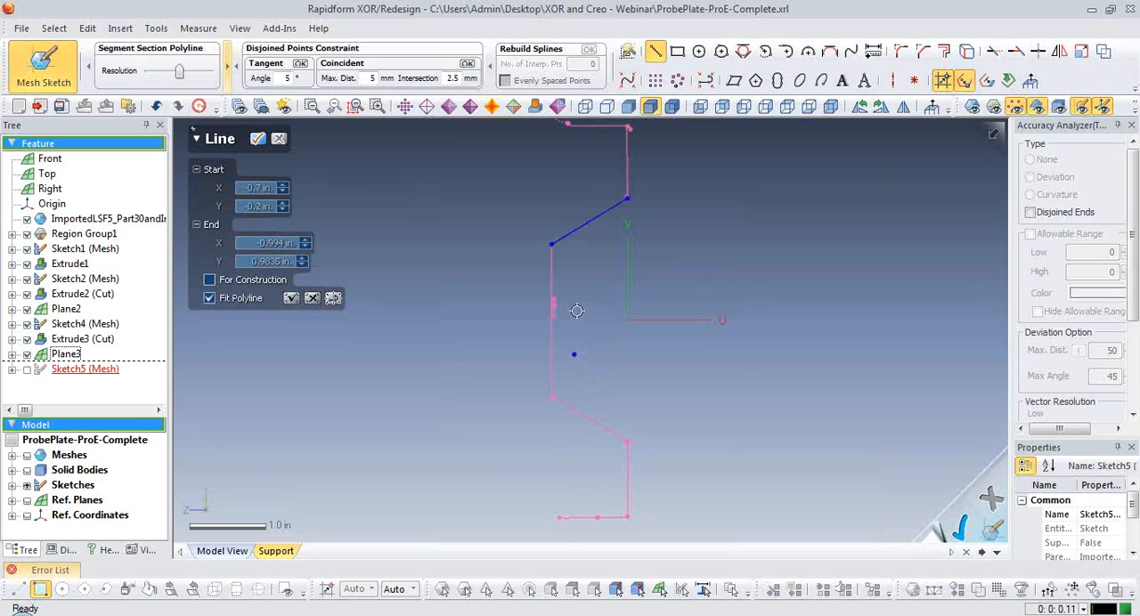
click(588, 418)
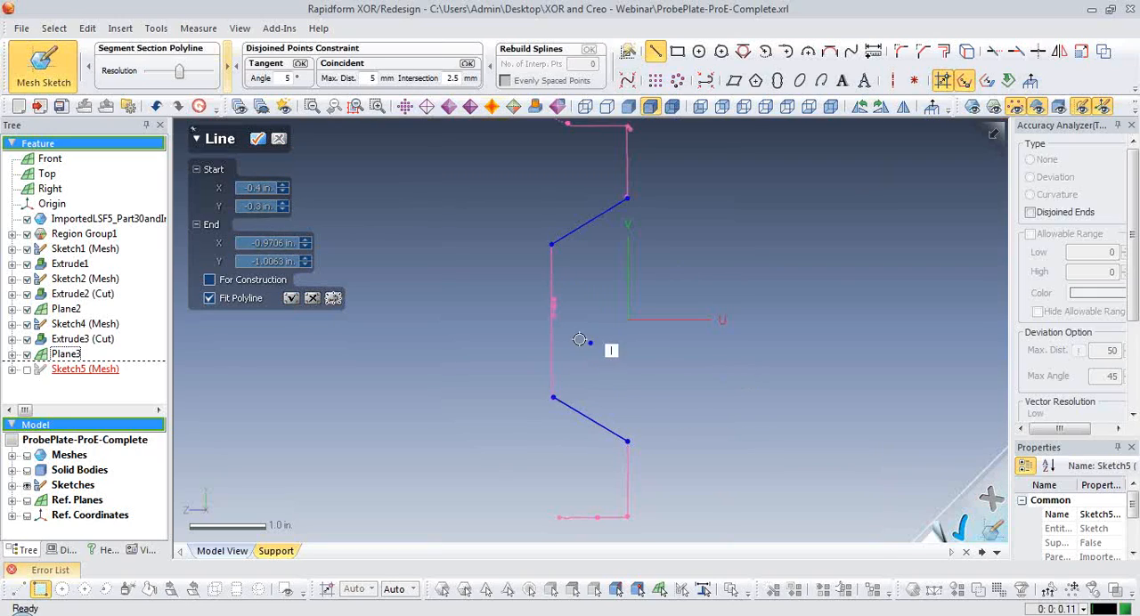
Draw two parallel vertical lines outside the section profile, at X about -1.3 in. and X about 0.55 in.
click(527, 285)
click(529, 335)
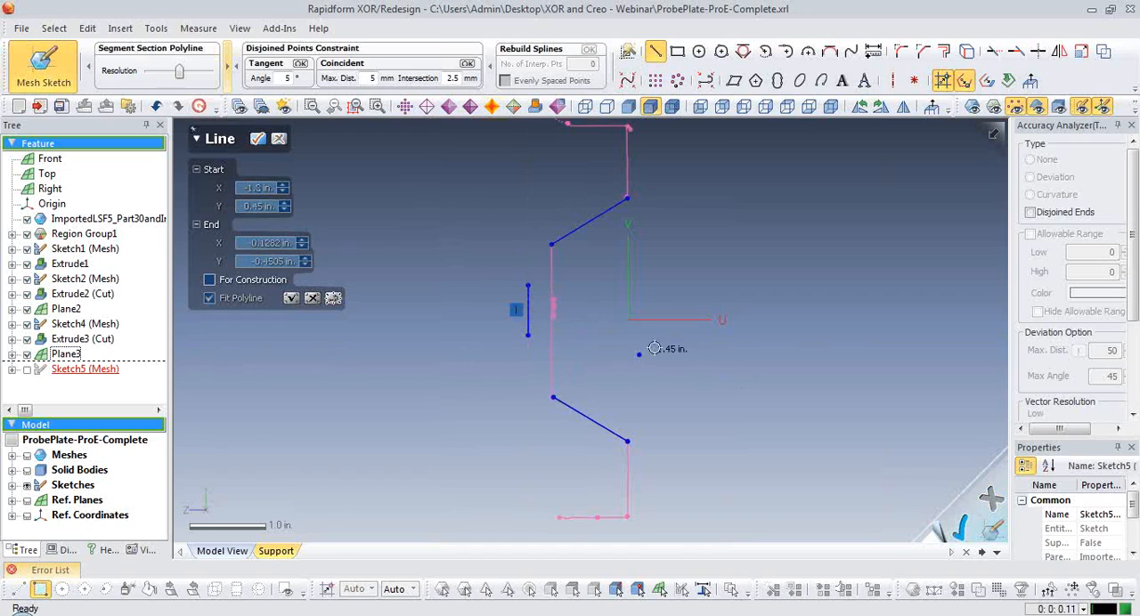
click(670, 285)
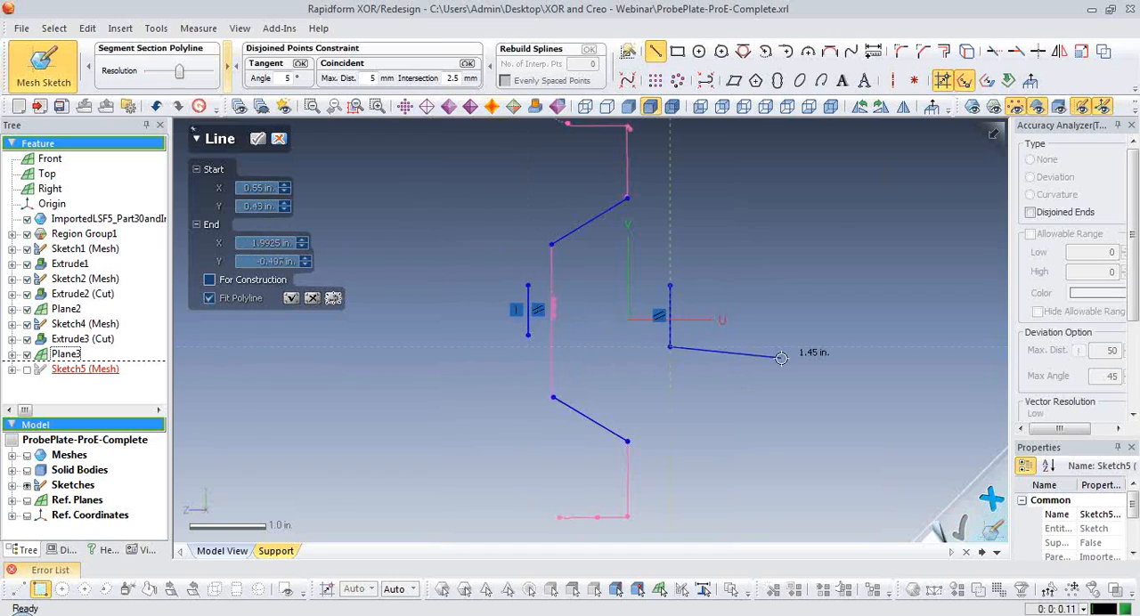
click(670, 347)
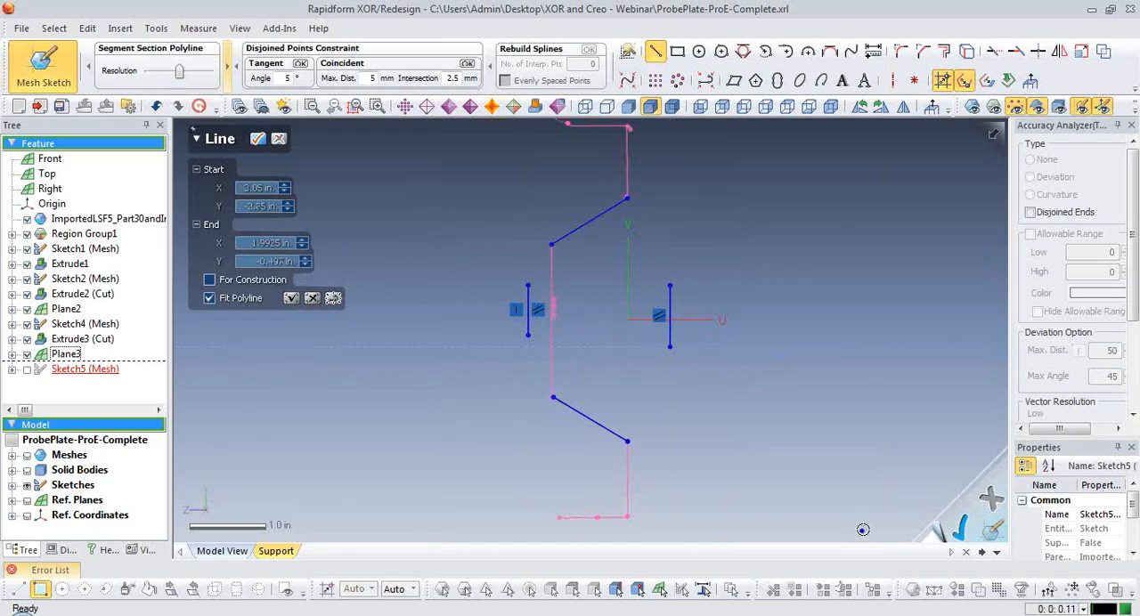
click(258, 138)
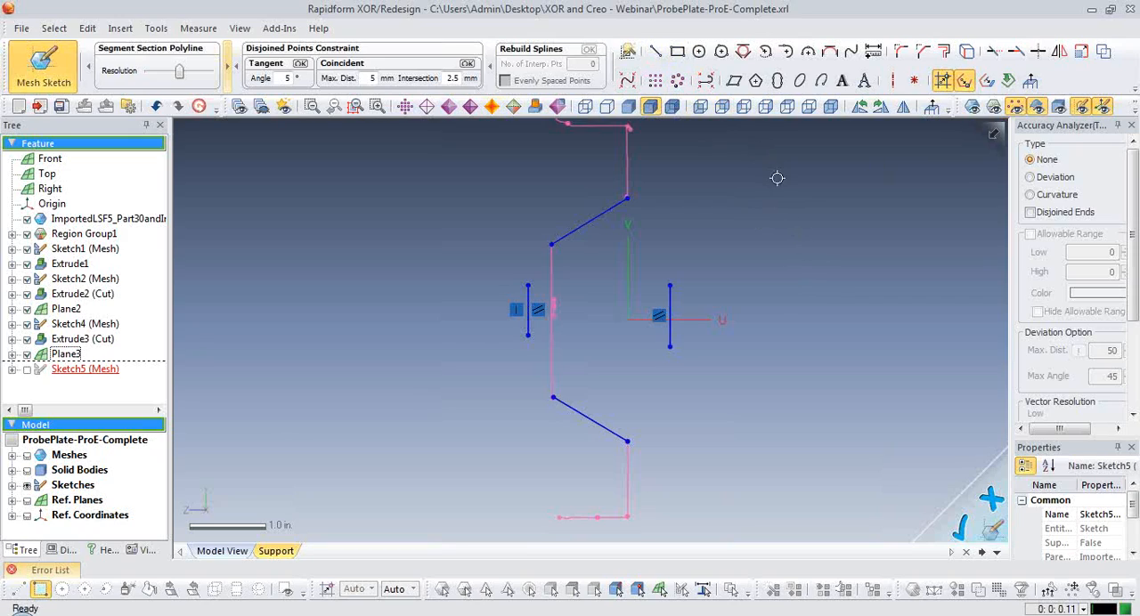
Corner-trim the two slanted and two vertical lines into a closed trapezoid.
click(992, 51)
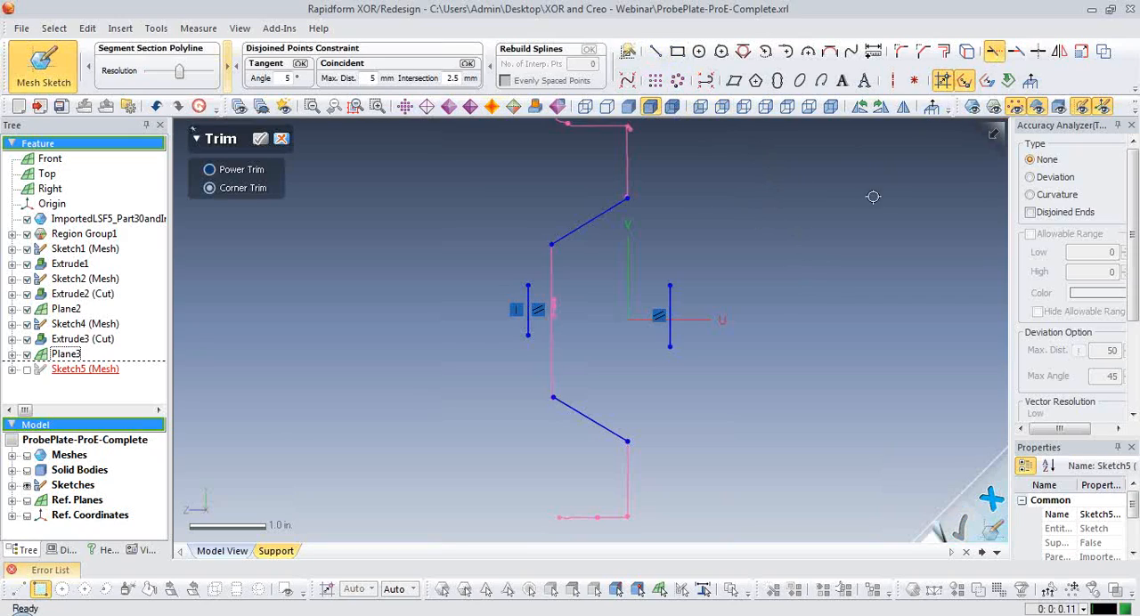
click(567, 234)
click(528, 298)
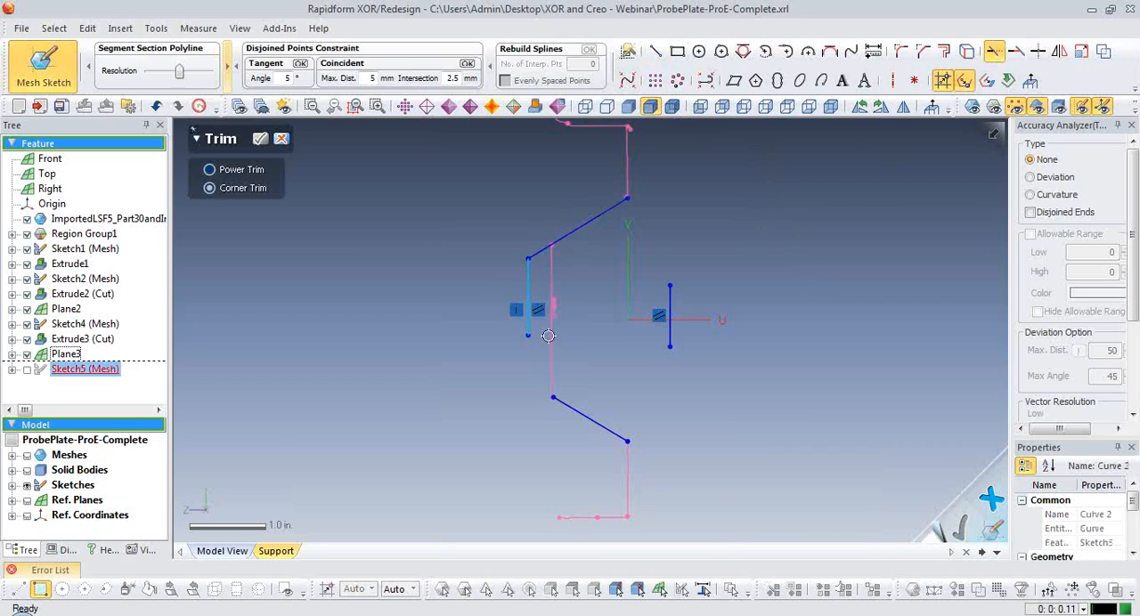
click(570, 407)
click(589, 418)
click(669, 304)
click(669, 293)
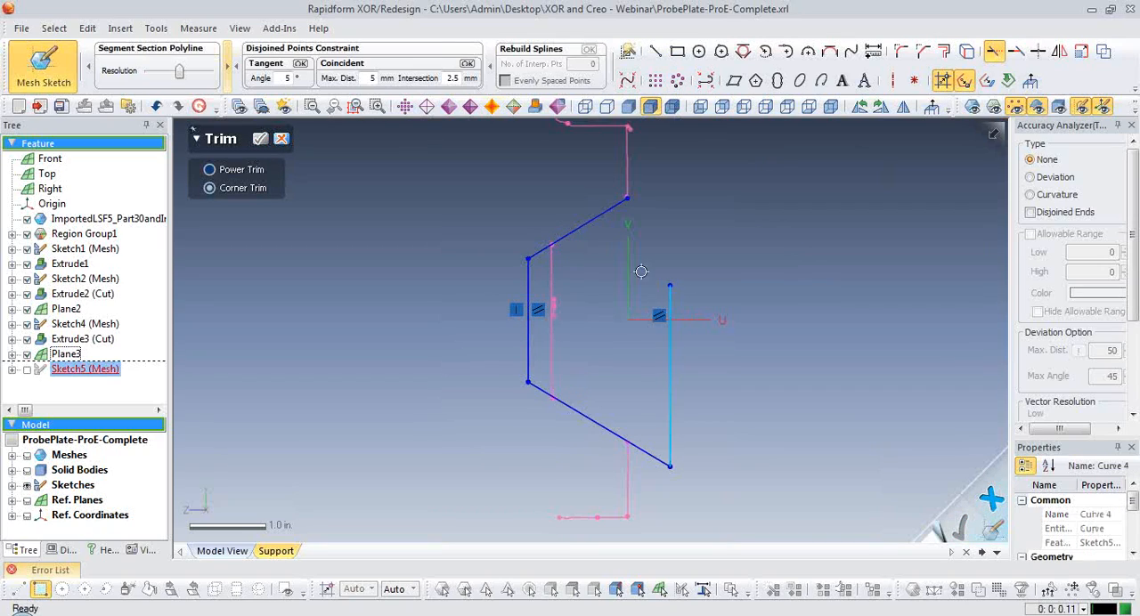
click(610, 222)
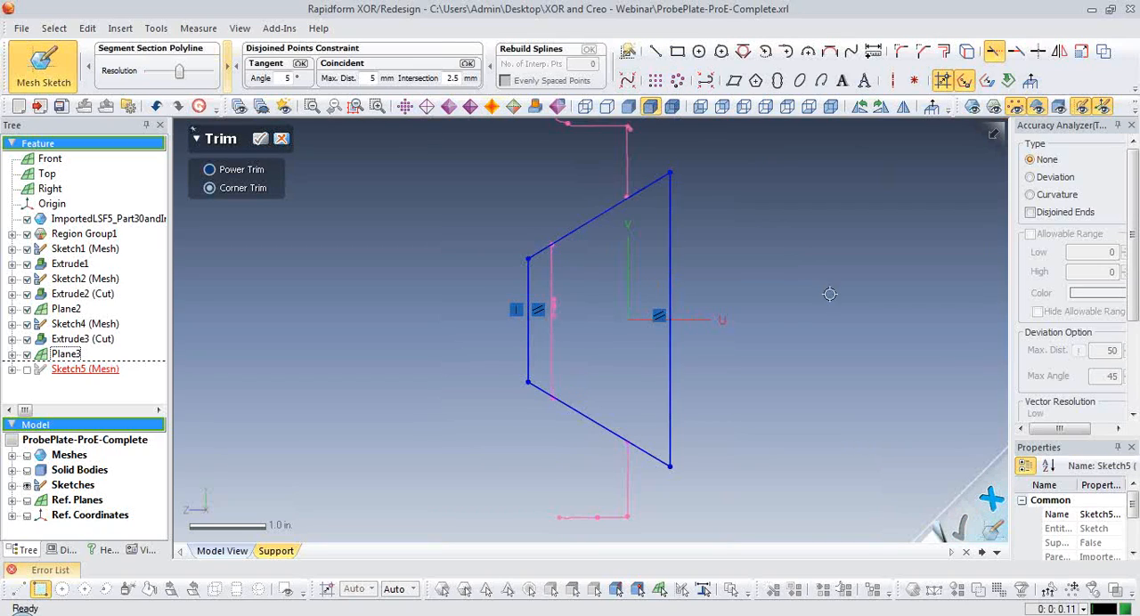
Finish the trapezoid mesh sketch and show the scan mesh of the plate around it.
click(282, 139)
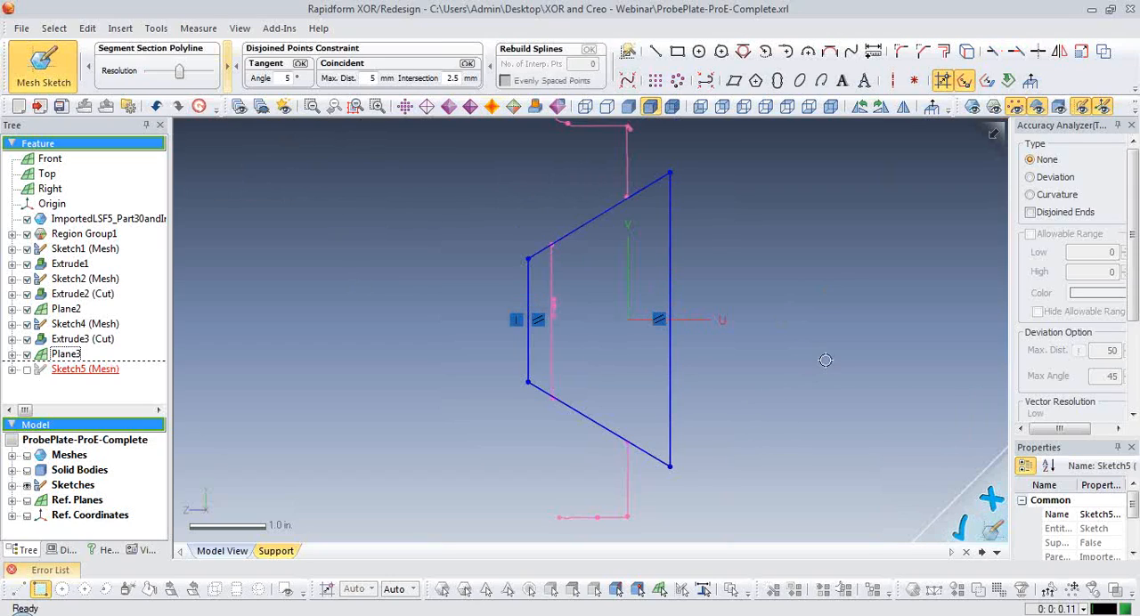
click(969, 528)
click(834, 396)
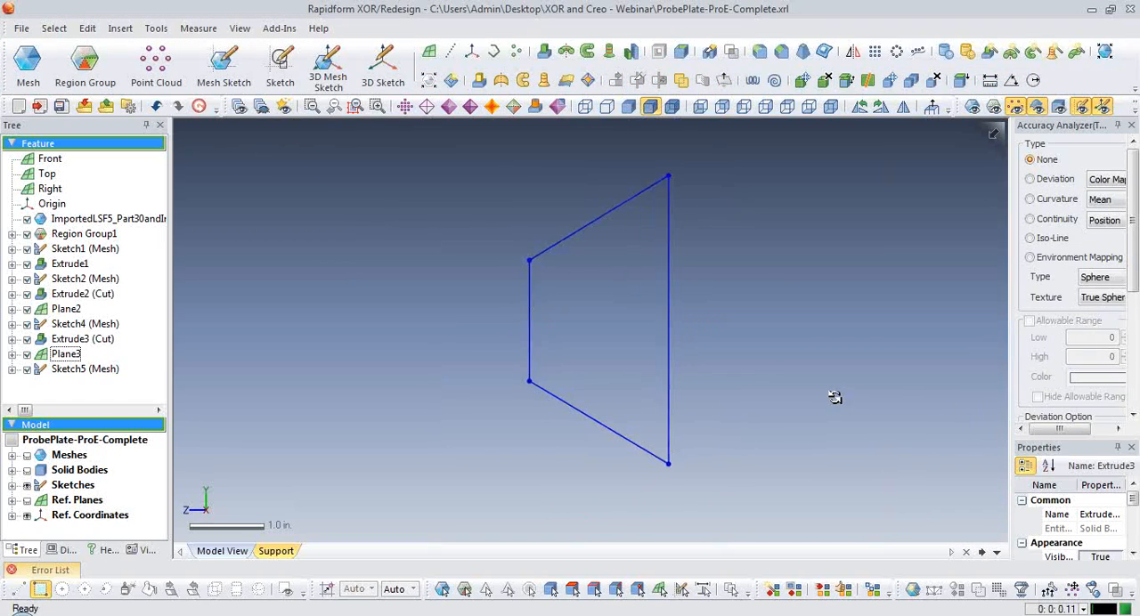
right_drag(835, 397, 563, 332)
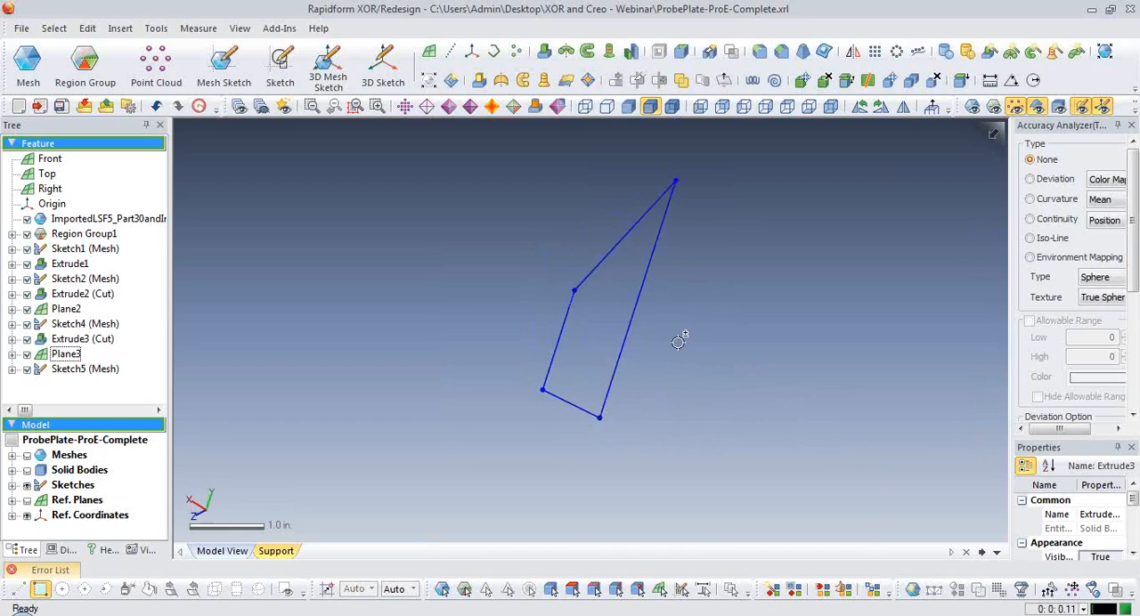
key(ctrl+1)
mouse_move(826, 369)
right_down()
mouse_move(691, 314)
mouse_move(675, 273)
right_up()
Extrude the trapezoid sketch as a cut, reversed to run across the pocket toward the plate's outer edge, about 1.88 in. long.
click(544, 51)
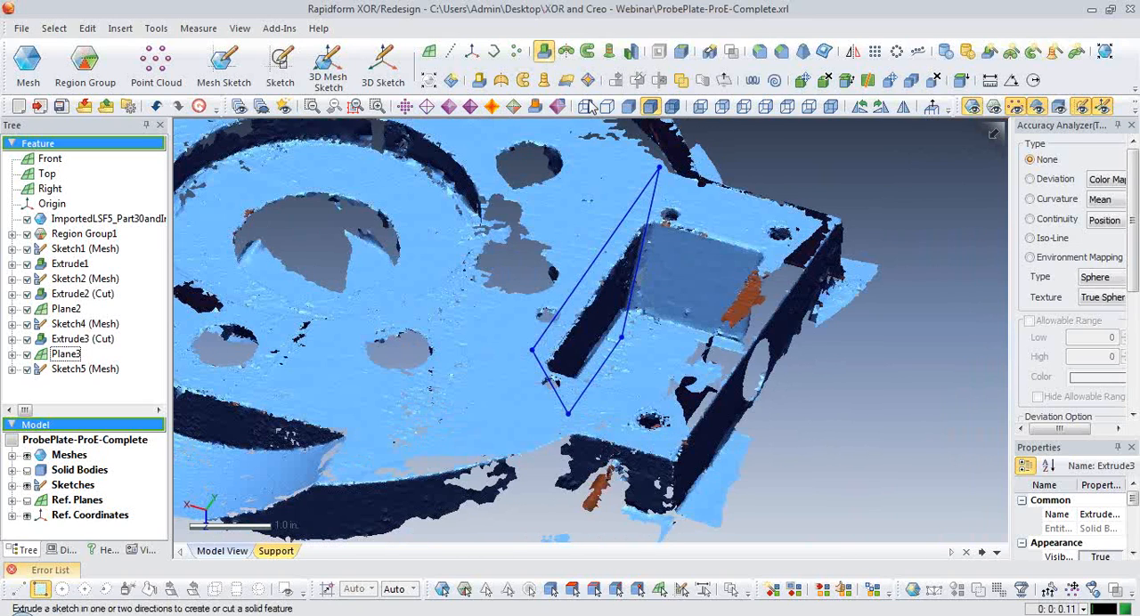
click(607, 237)
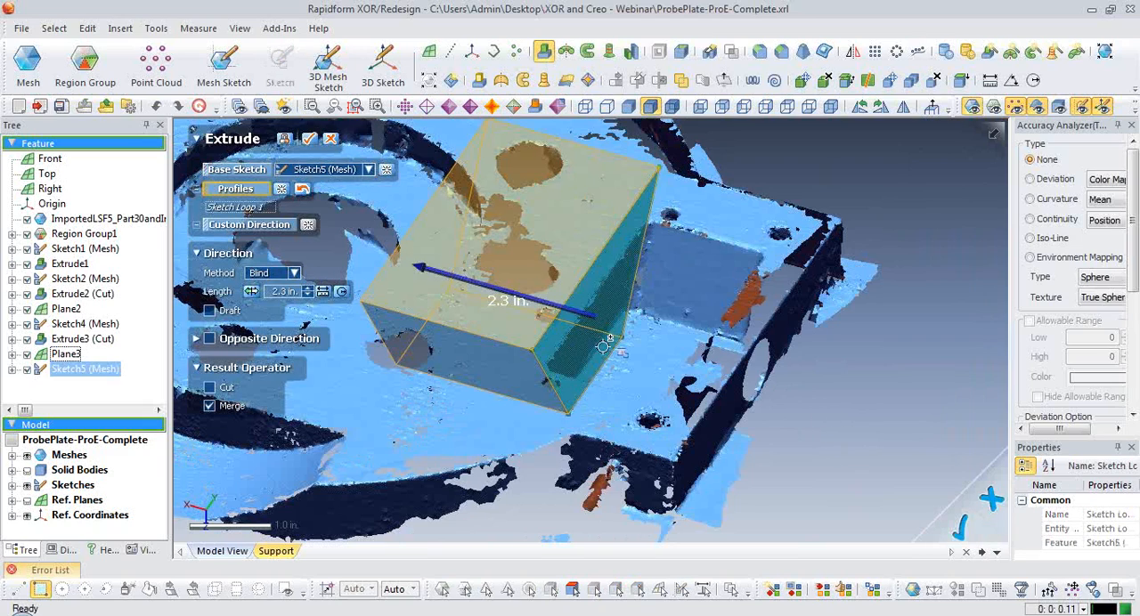
drag(422, 267, 659, 327)
right_drag(678, 333, 767, 357)
drag(668, 326, 788, 303)
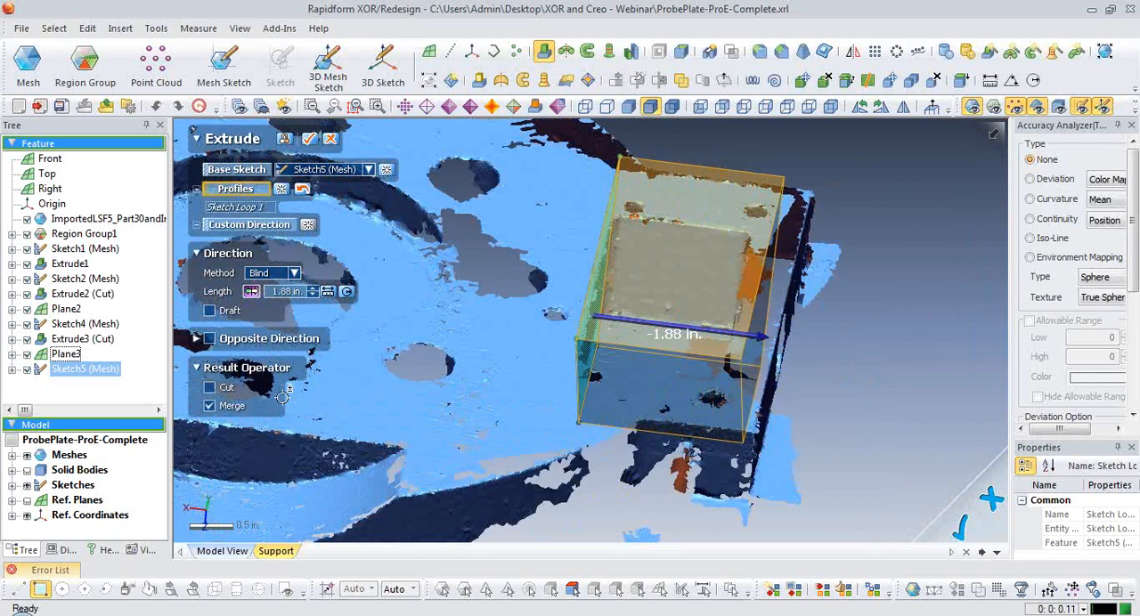
click(214, 387)
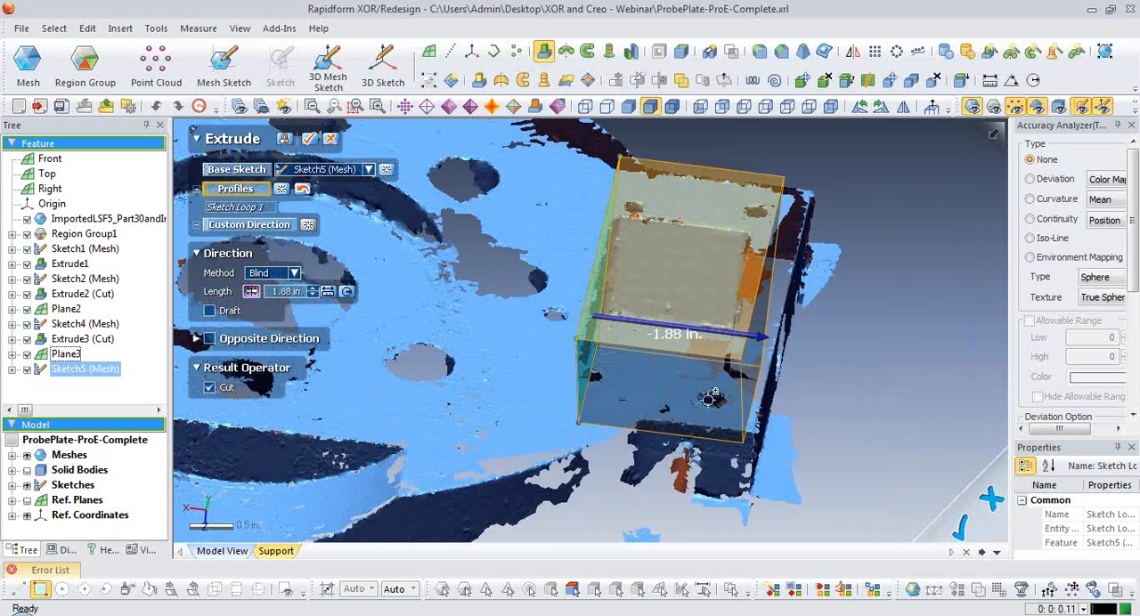
Keep the Blind method and shorten the pocket cut's length to about 1 in.
right_drag(689, 416, 706, 402)
click(294, 274)
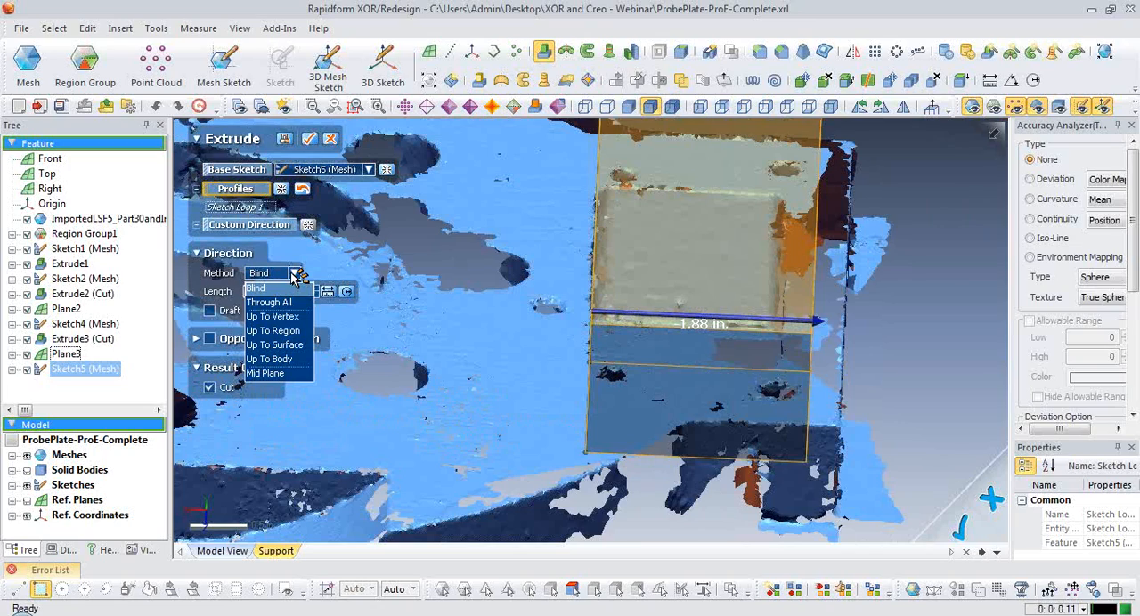
click(259, 288)
drag(815, 321, 788, 304)
right_drag(843, 368, 638, 395)
drag(579, 338, 495, 338)
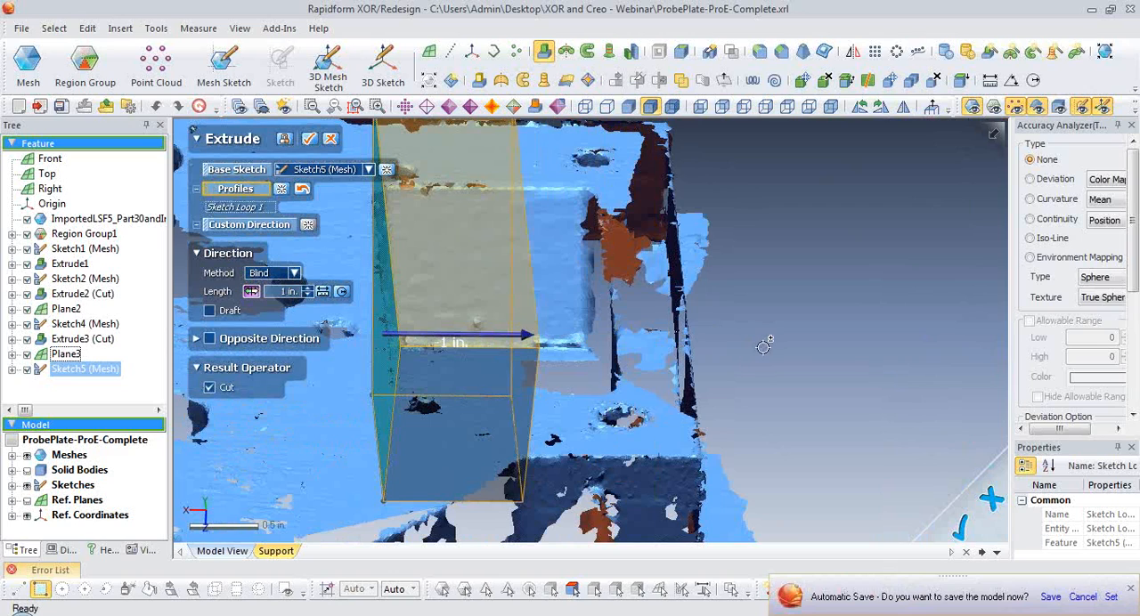
right_drag(766, 347, 756, 408)
End the cut with Up To Region at the freeform region on the pocket's outer end wall, and accept the extrusion.
click(287, 274)
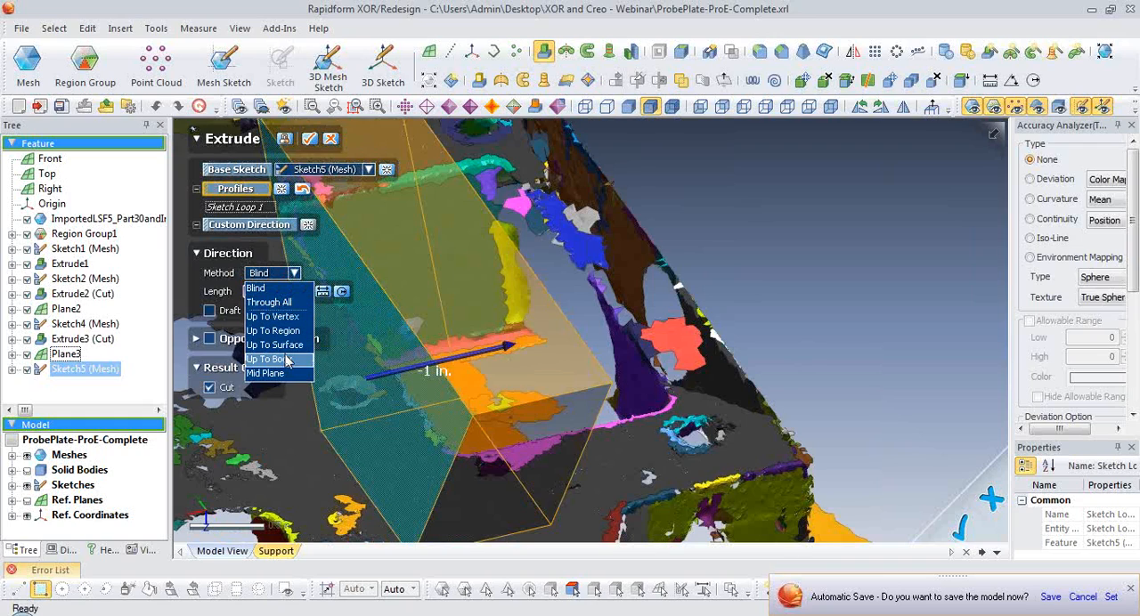
click(287, 331)
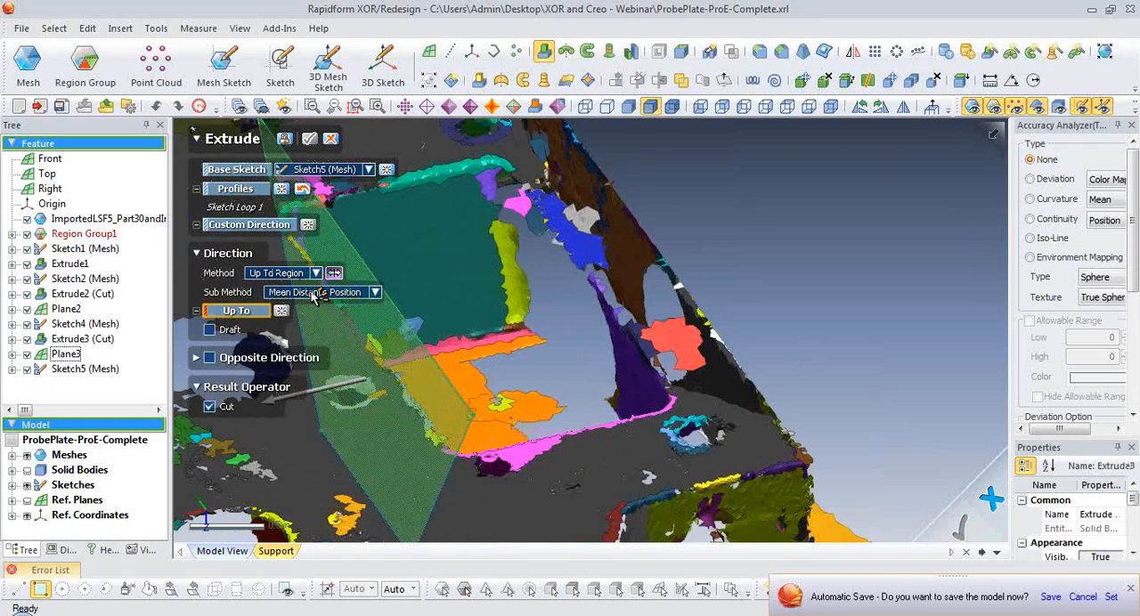
click(635, 369)
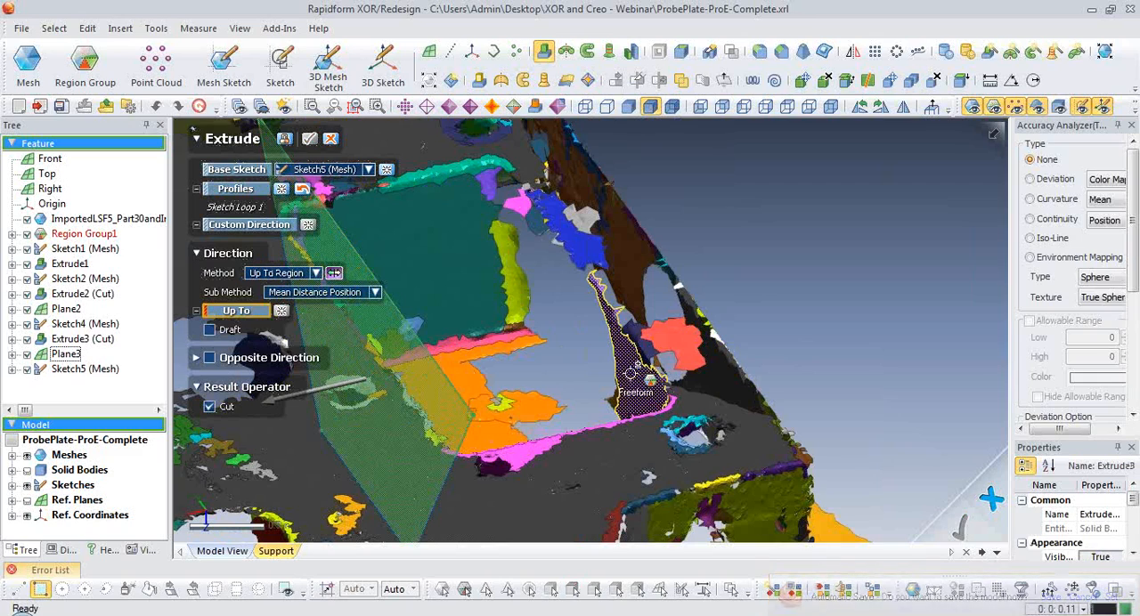
right_drag(863, 326, 762, 394)
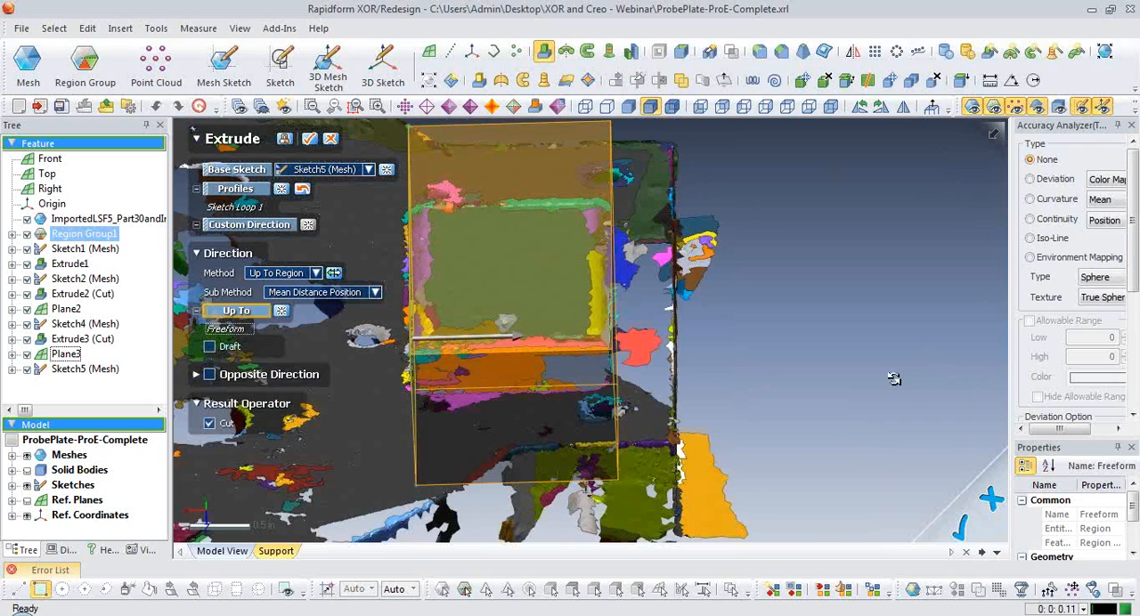
right_drag(891, 382, 760, 418)
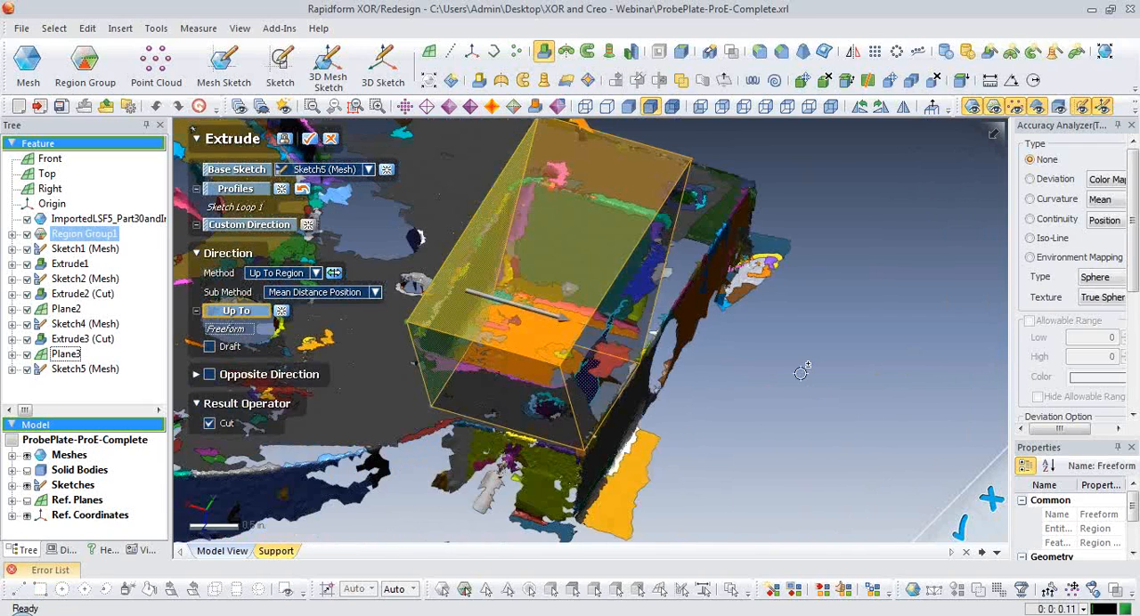
click(309, 139)
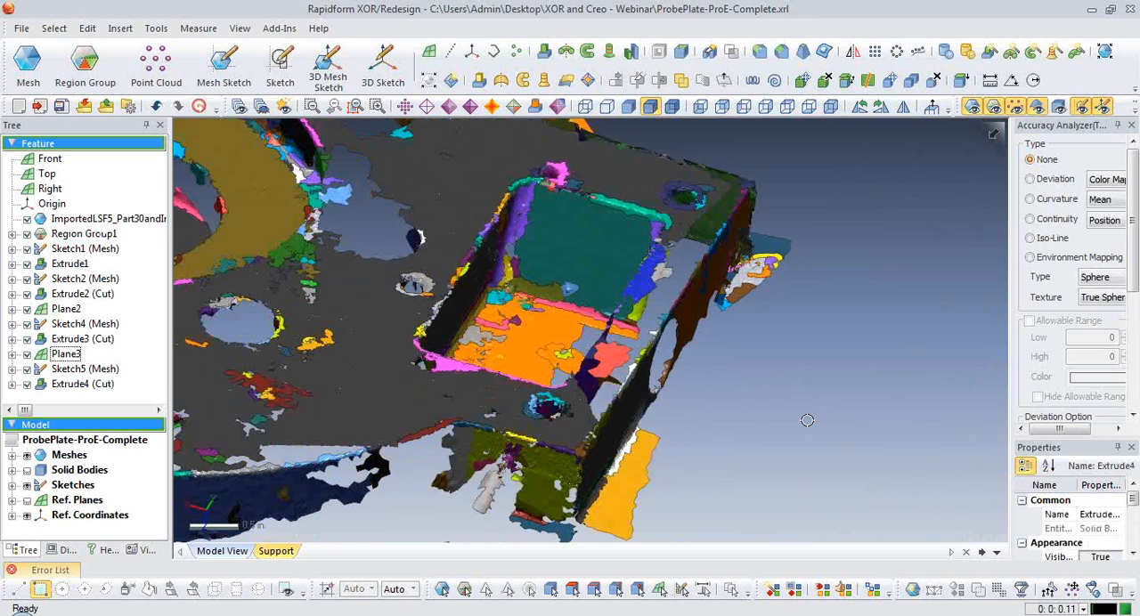
Hide the mesh and show the solid body to examine the angled-wall pocket and the whole plate.
key(ctrl+1)
key(ctrl+5)
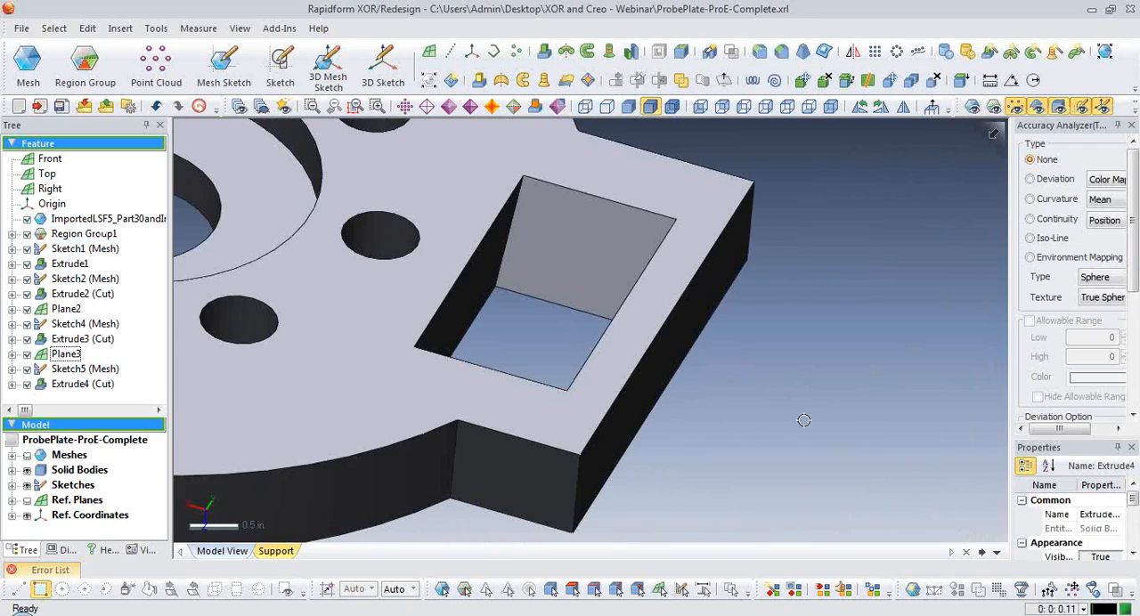
scroll(799, 431, down, 4)
ctrl+right_drag(662, 385, 779, 434)
right_drag(779, 435, 592, 365)
scroll(590, 377, down, 1)
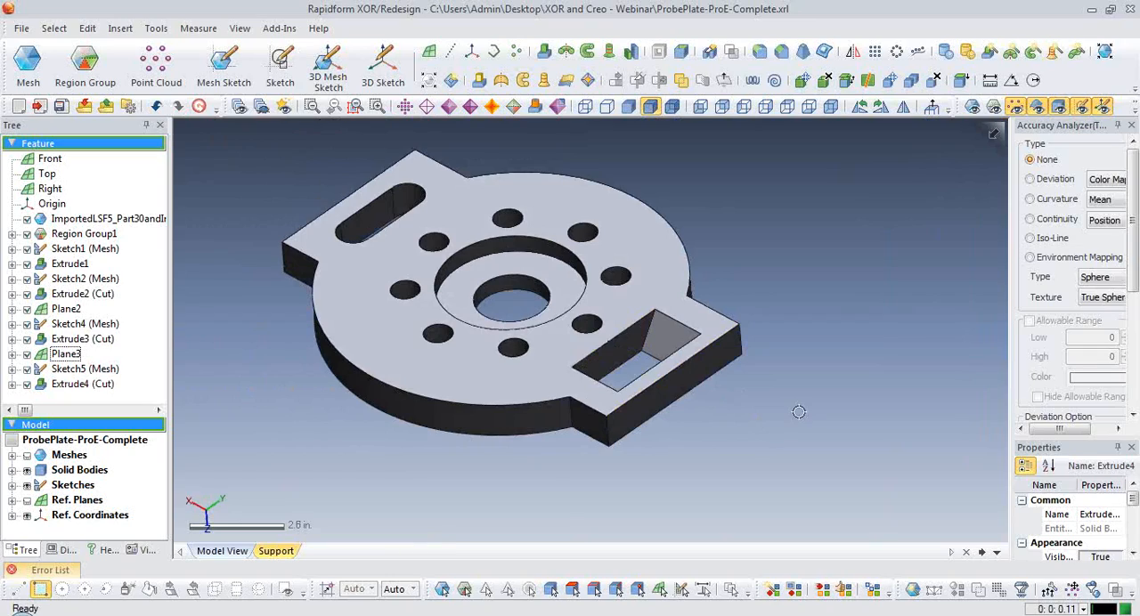
Check the solid's deviation from the scan around the plate and turn the deviation map off.
click(1030, 179)
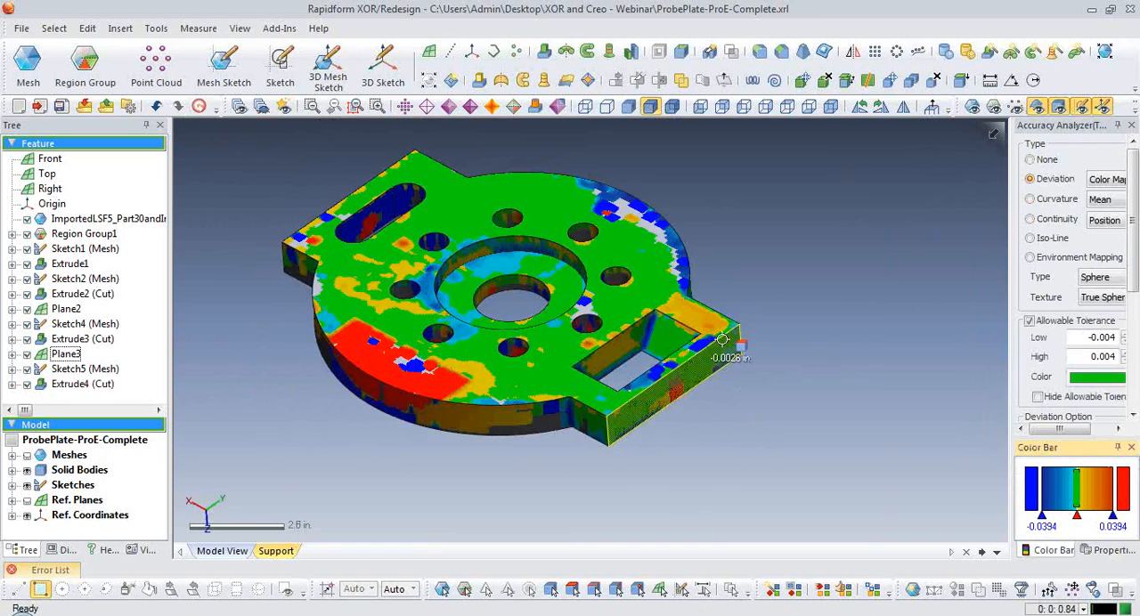
right_drag(645, 435, 778, 444)
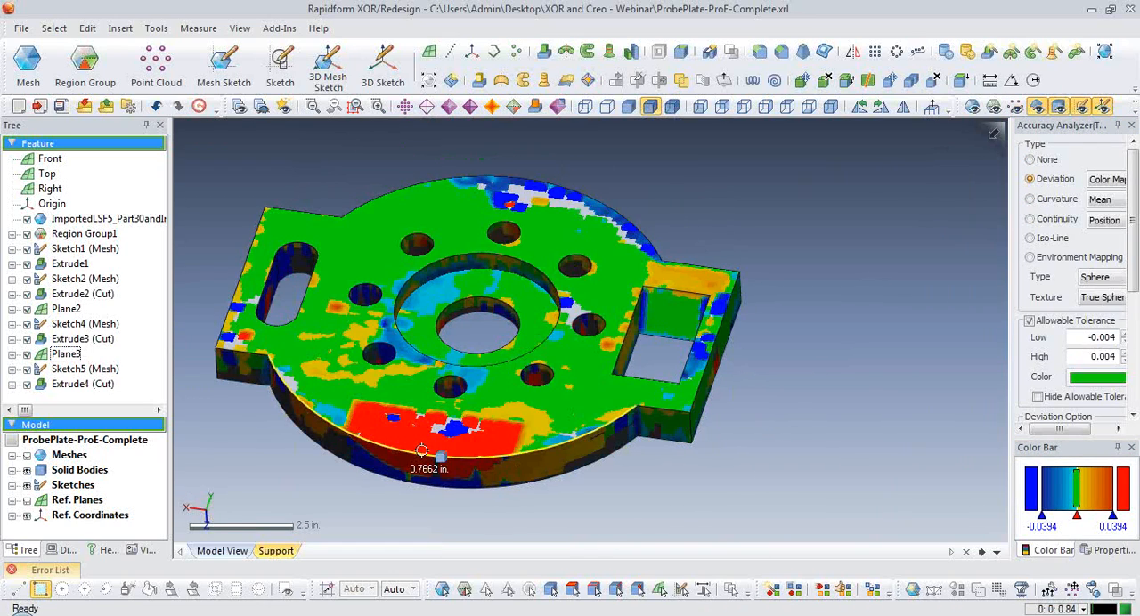
click(1030, 159)
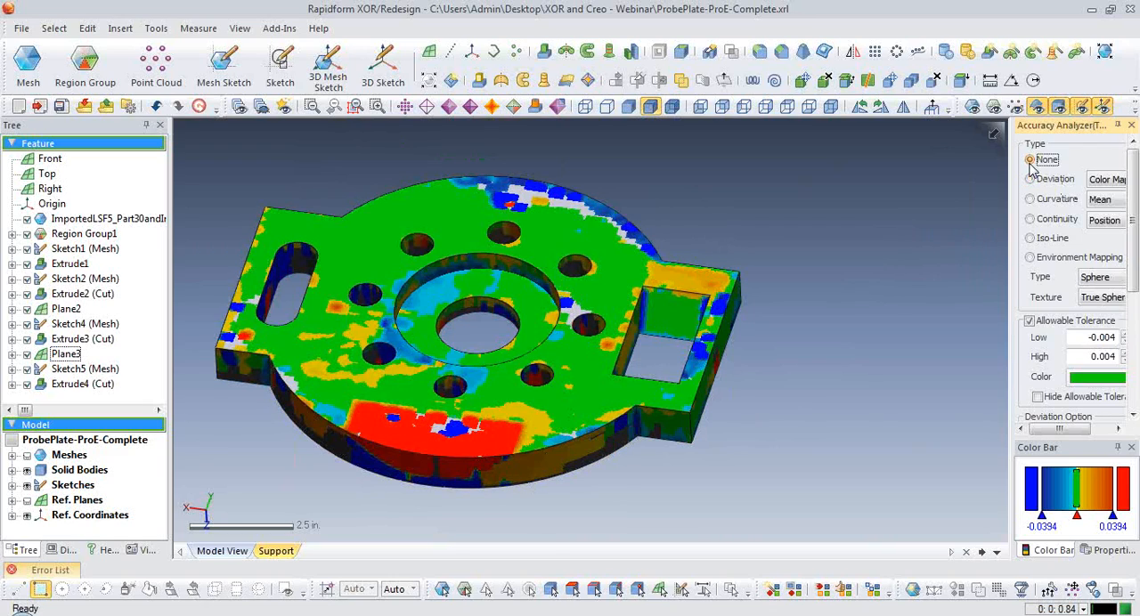
Show the mesh with the solid hidden and add a reference plane from the freeform wall region of the rim's curved cutout.
key(ctrl+1)
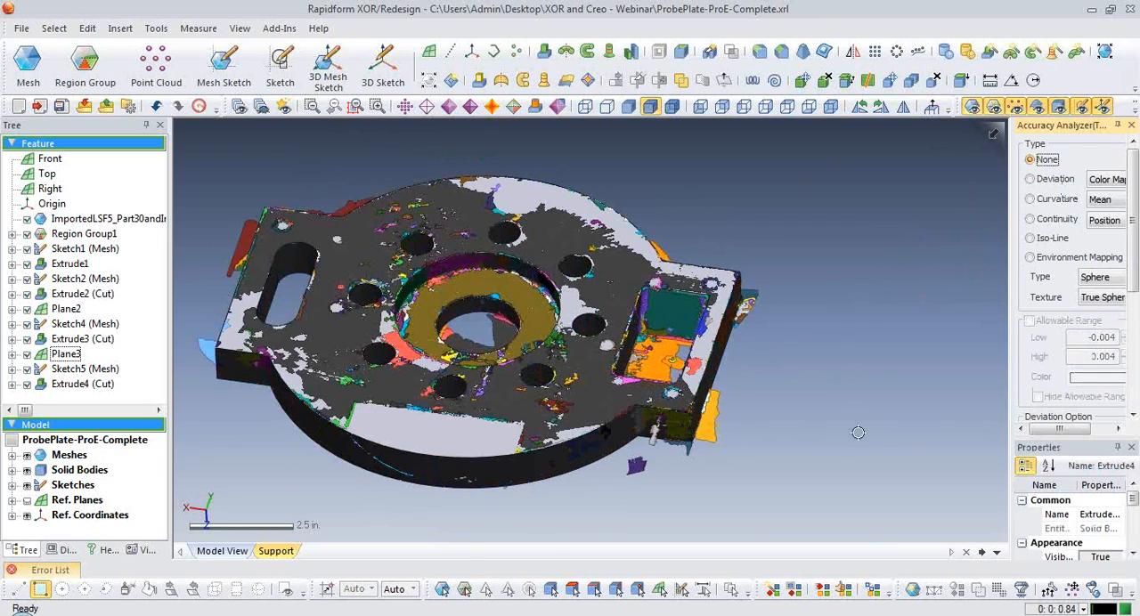
key(ctrl+5)
scroll(739, 451, up, 3)
mouse_move(739, 451)
right_down()
mouse_move(687, 313)
mouse_move(405, 404)
right_up()
scroll(405, 405, up, 2)
right_drag(454, 369, 470, 241)
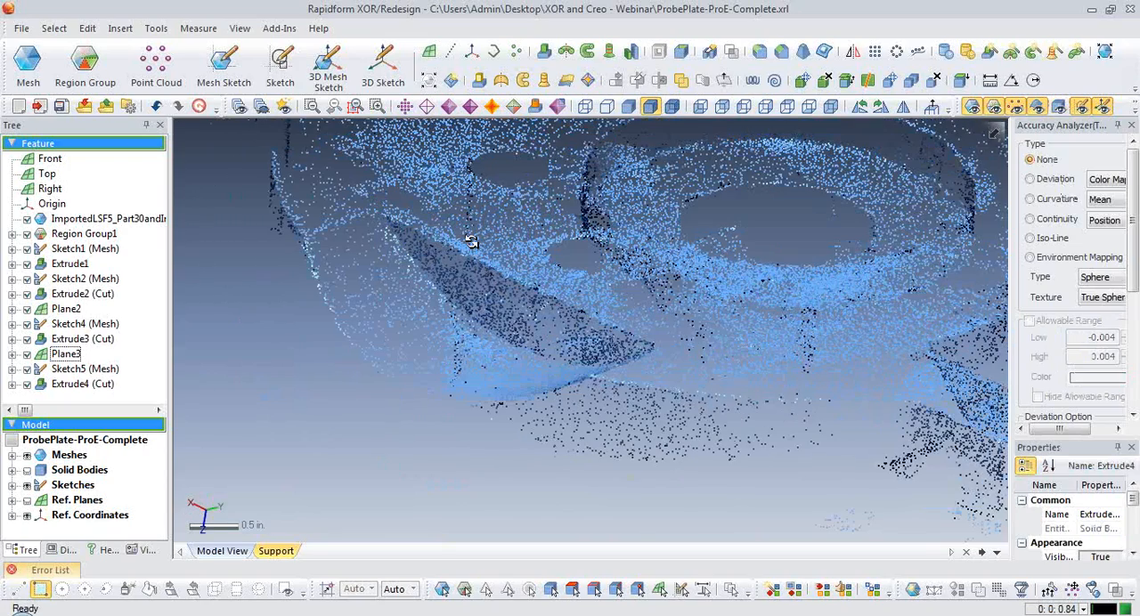
click(429, 52)
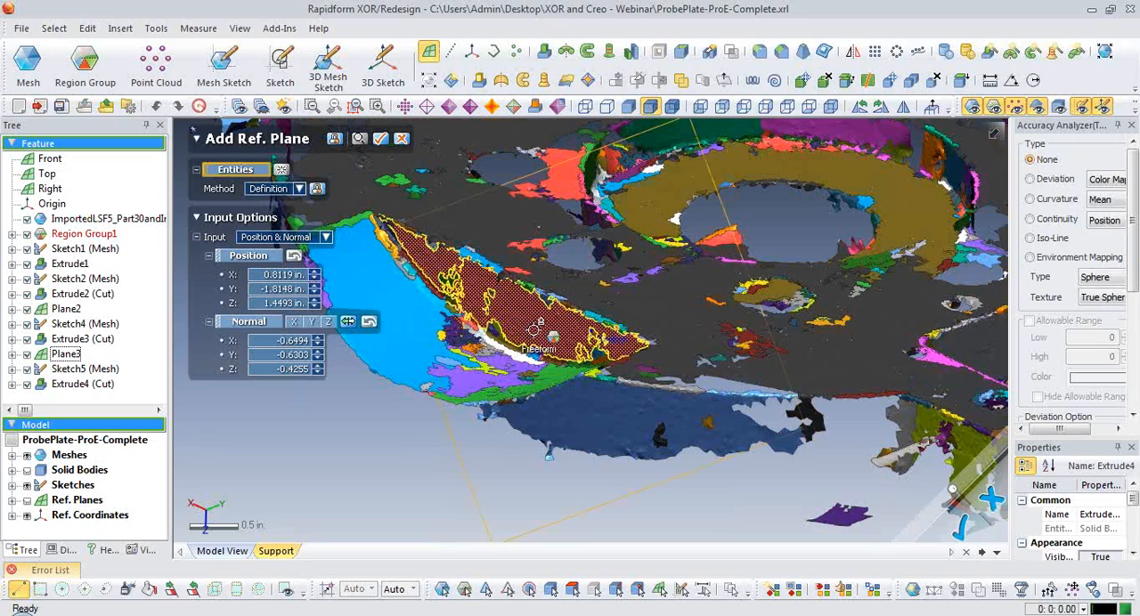
click(538, 328)
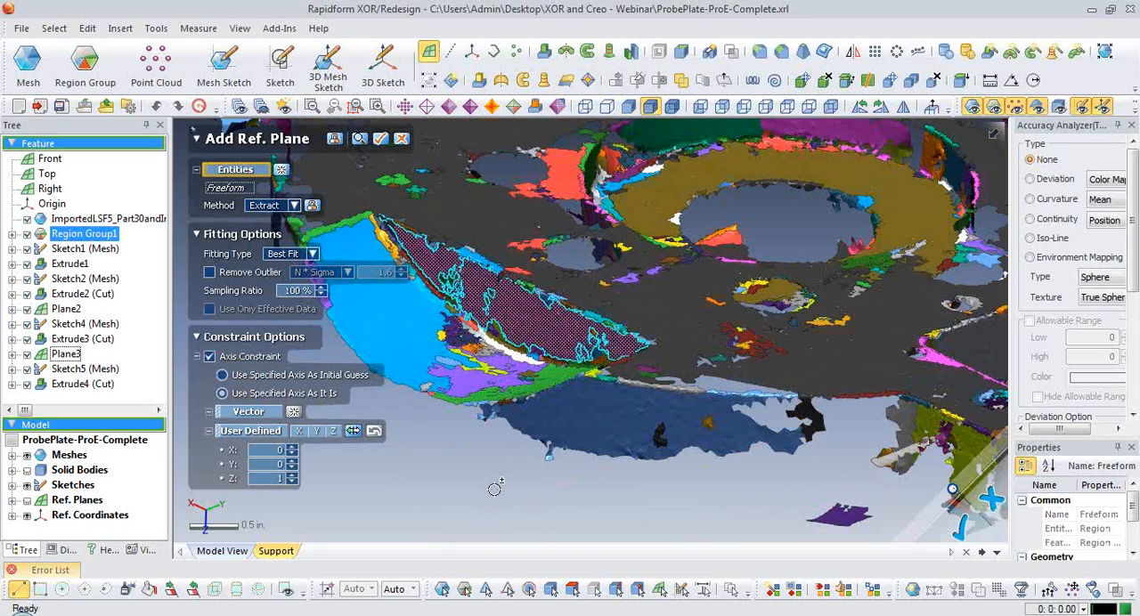
Constrain the extracted reference plane's normal to the Y axis, with X 0, Y 1 and Z 0.
right_drag(521, 477, 474, 491)
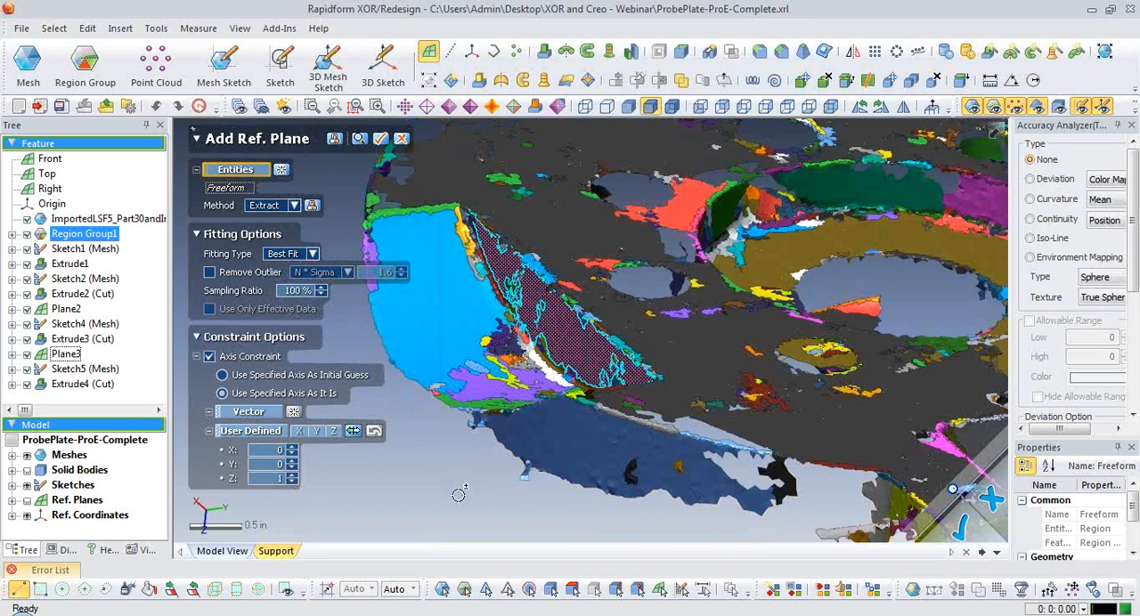
right_drag(450, 488, 464, 494)
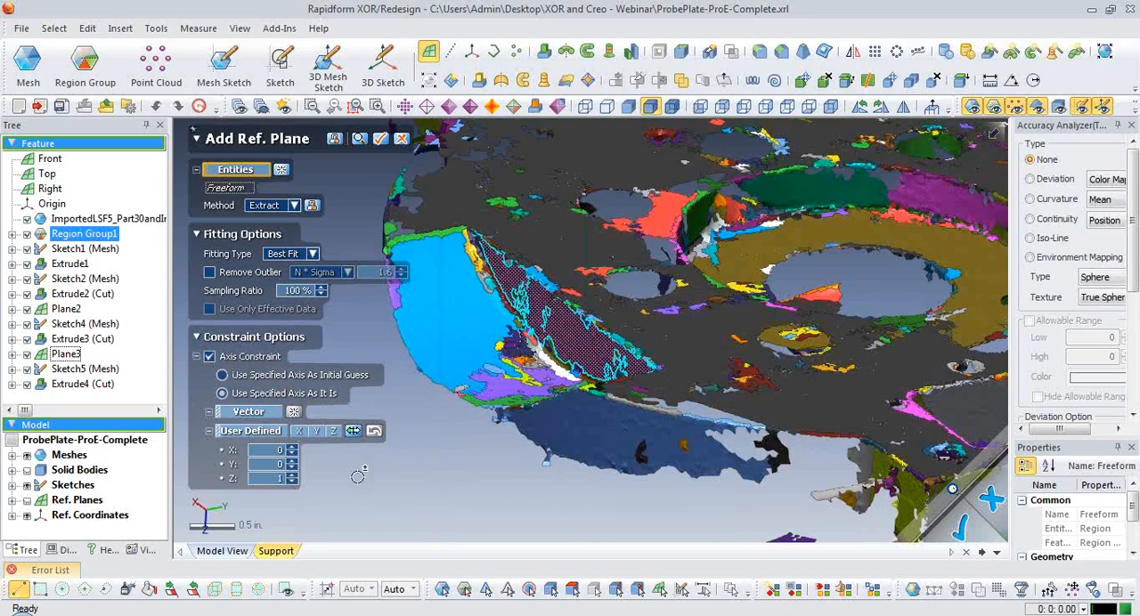
scroll(427, 466, down, 2)
right_drag(428, 466, 415, 428)
click(317, 431)
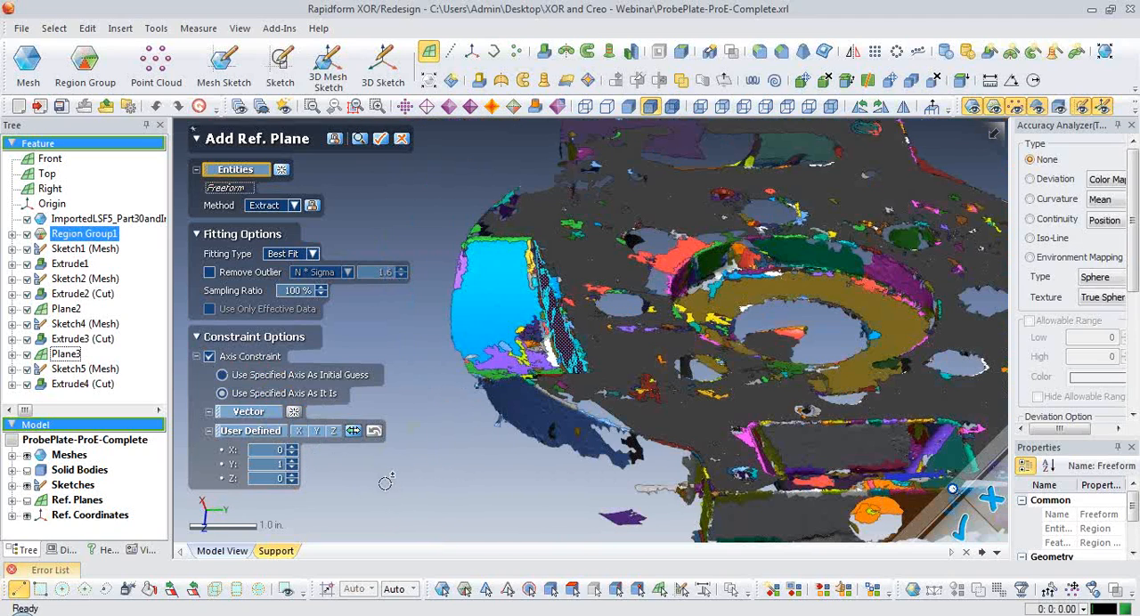
right_drag(434, 497, 579, 300)
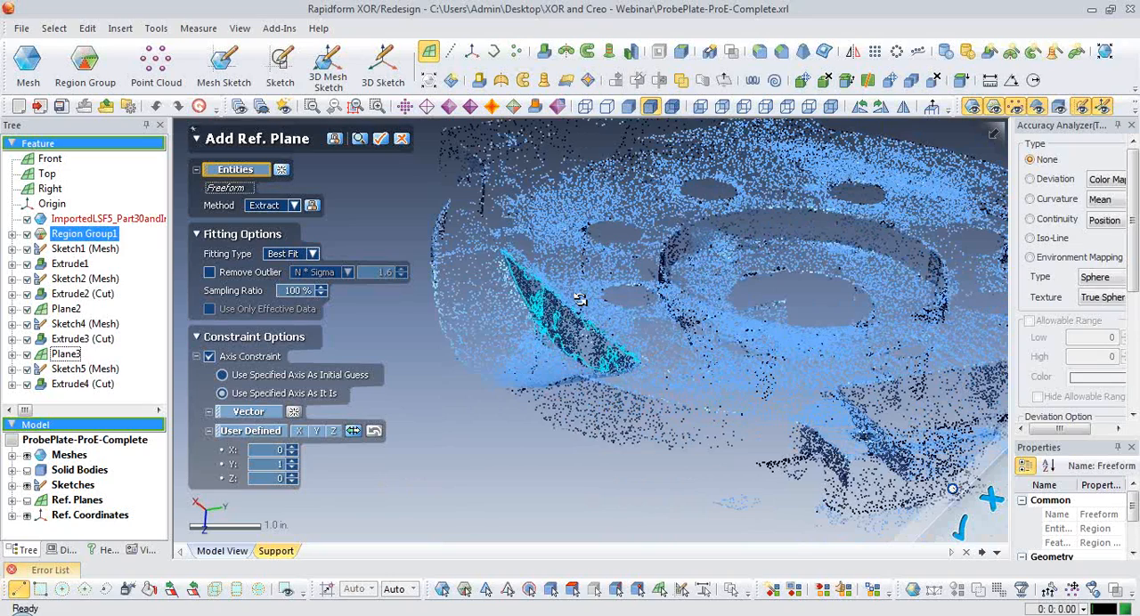
right_drag(580, 301, 587, 290)
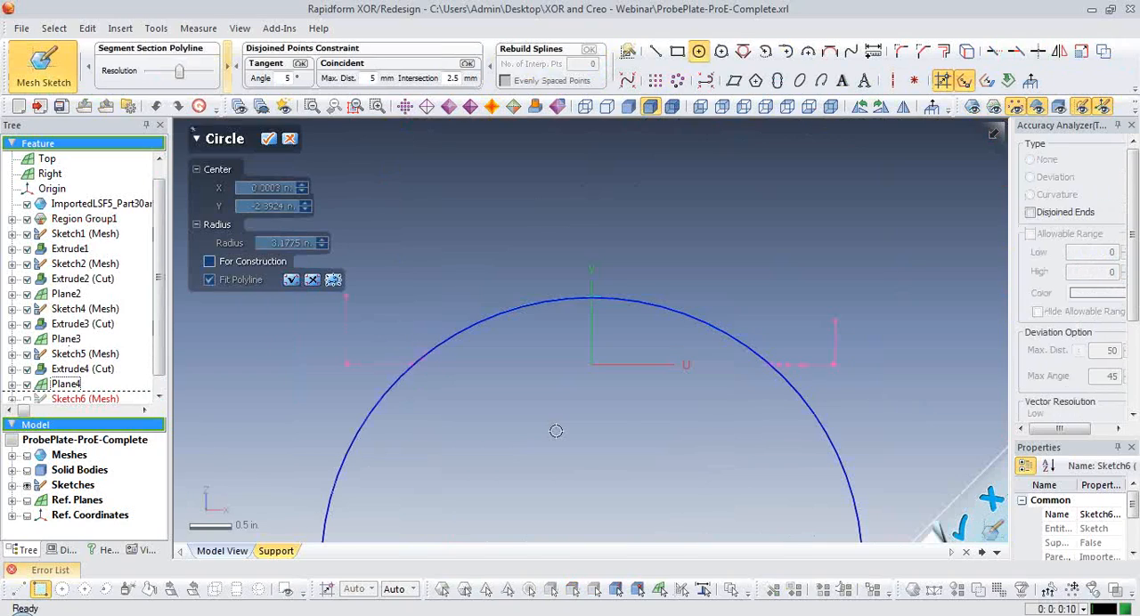
Leave the Circle tool and add a radius dimension to the circle fitted to the cutout's section.
key(Escape)
scroll(758, 433, down, 4)
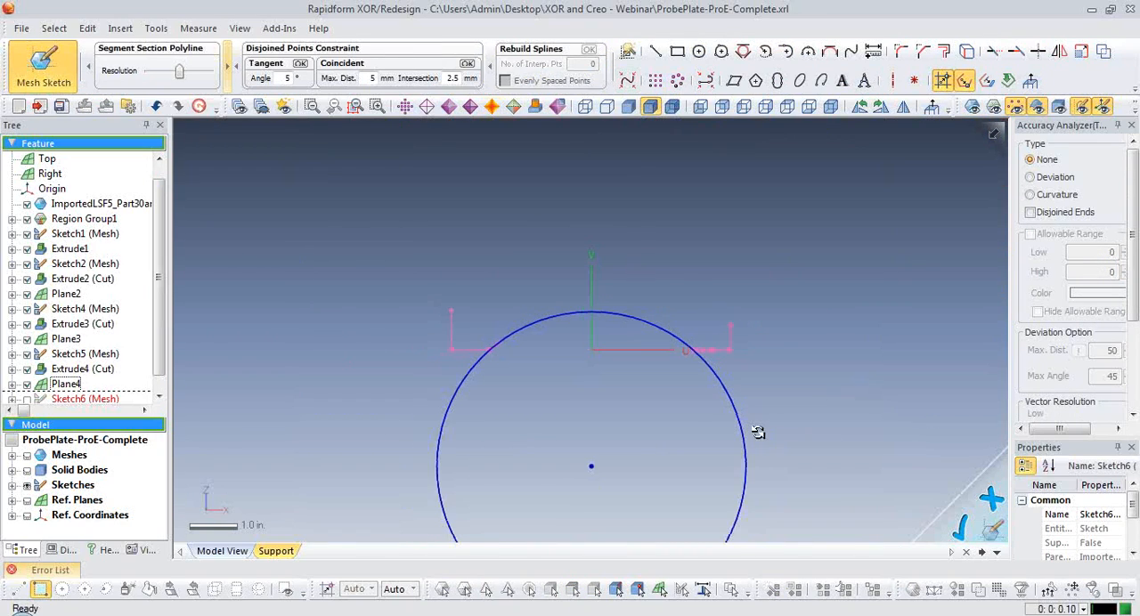
ctrl+right_drag(758, 433, 745, 334)
click(873, 52)
click(710, 288)
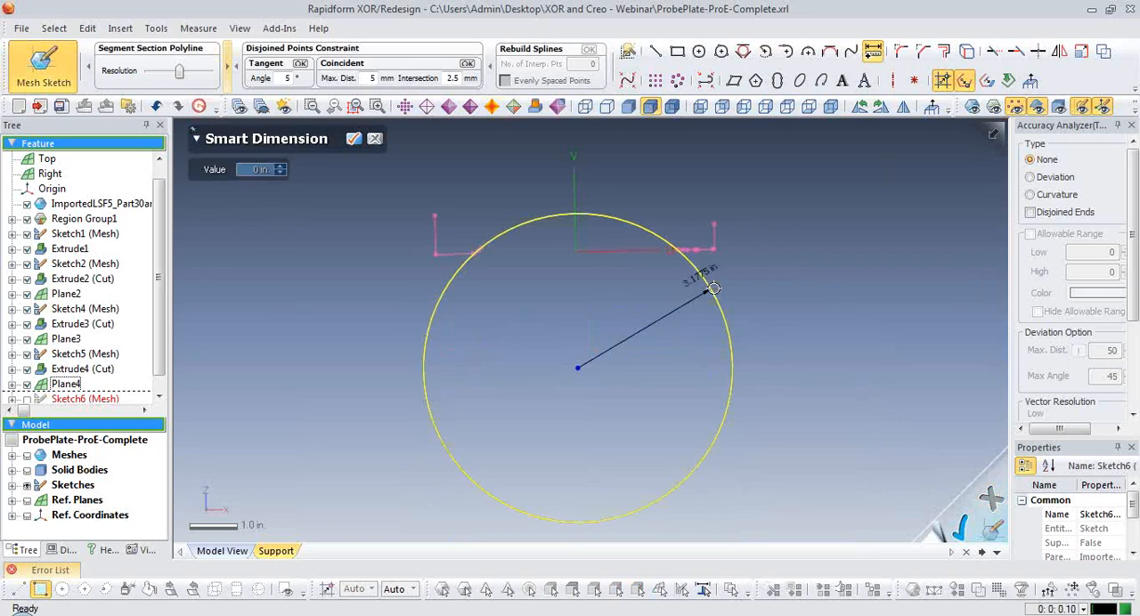
click(820, 303)
click(354, 139)
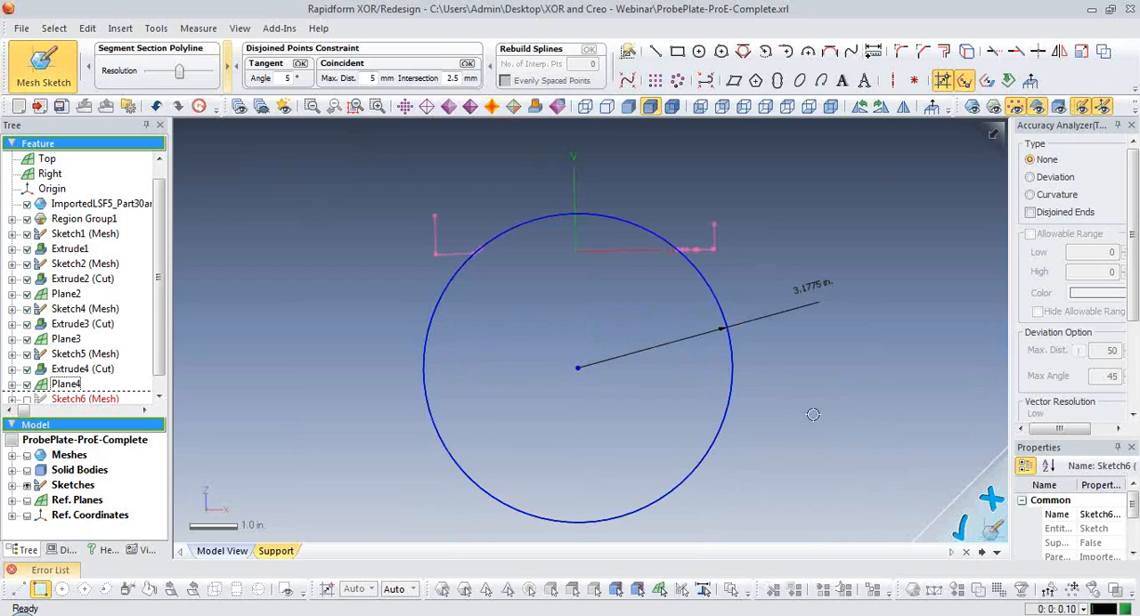
Set the circle's radius to 3.175 in. and finish the mesh sketch.
double_click(818, 285)
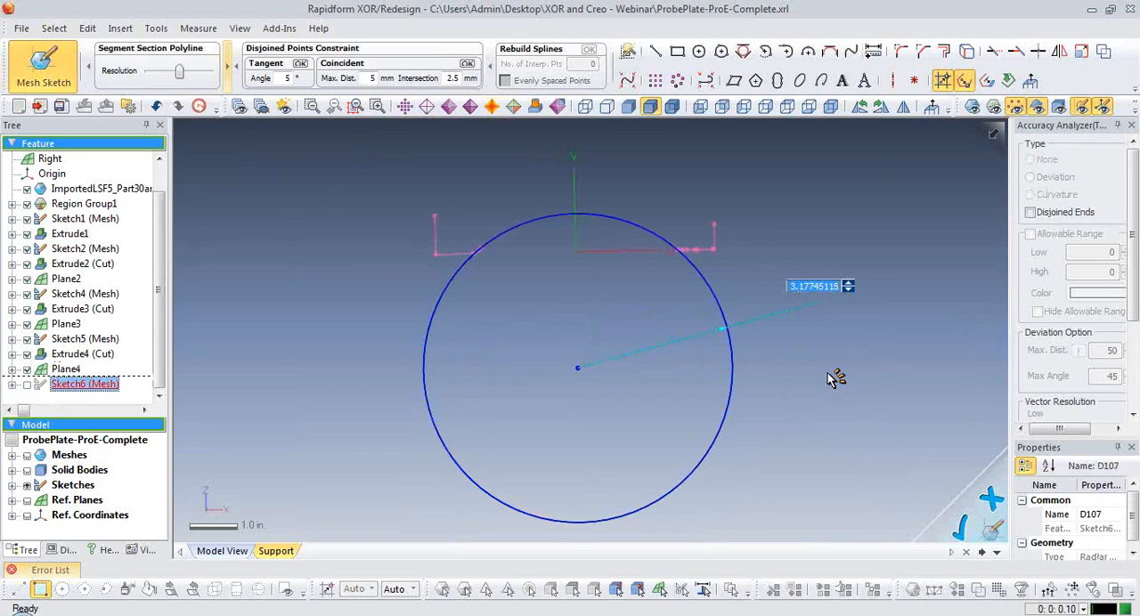
text(3.175)
key(Return)
click(798, 369)
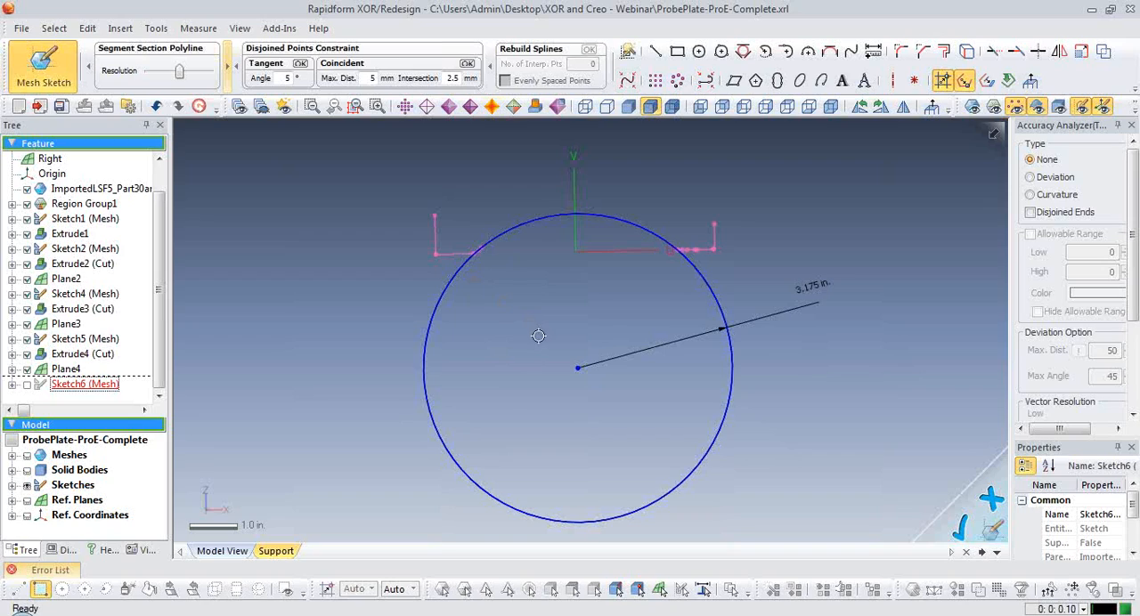
scroll(584, 405, down, 1)
mouse_move(585, 405)
right_down()
mouse_move(548, 401)
mouse_move(606, 414)
right_up()
click(974, 537)
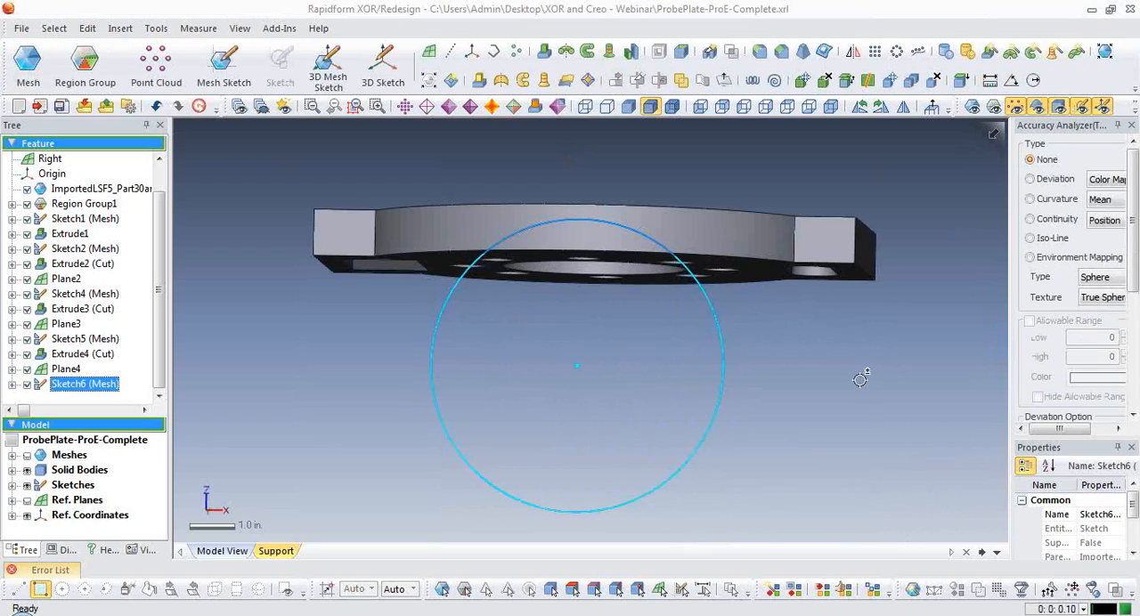
Hide the solid body and show the region-colored scan mesh around the rim's curved cutout.
mouse_move(860, 374)
right_down()
mouse_move(843, 395)
mouse_move(819, 306)
mouse_move(652, 334)
right_up()
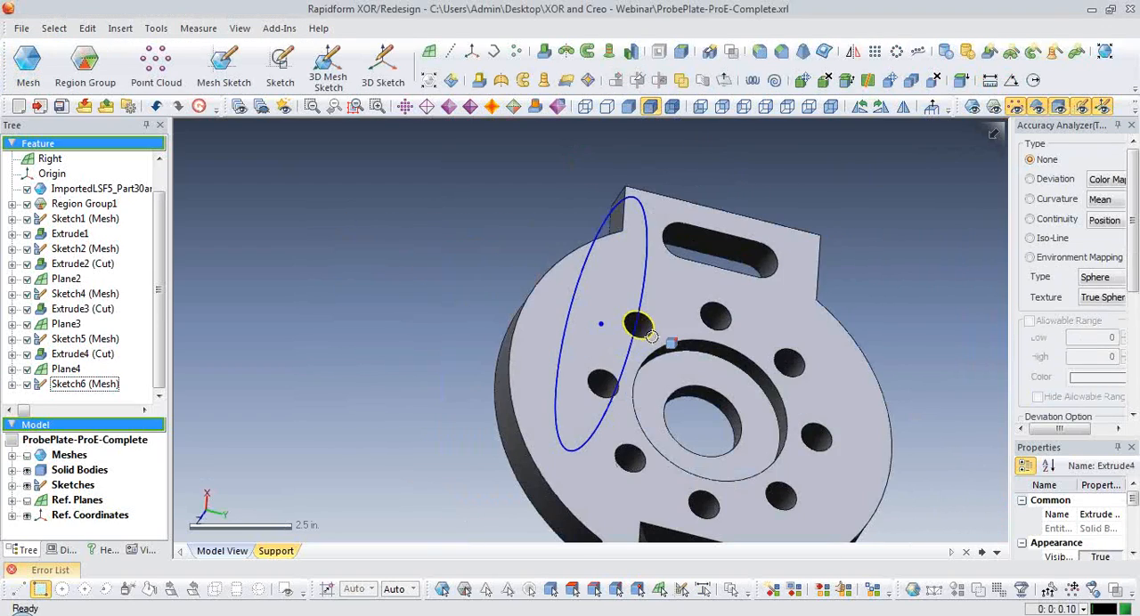
key(ctrl+1)
key(ctrl+5)
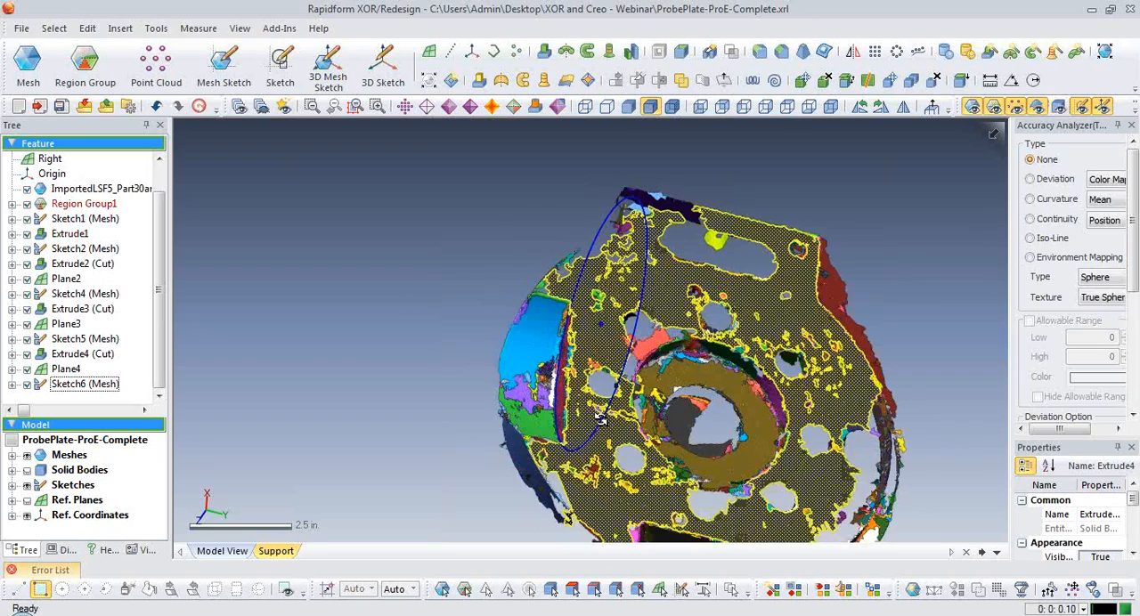
scroll(746, 385, up, 1)
right_drag(746, 385, 819, 452)
Extrude the circular cutout sketch 3.2 in. outward past the rim as a blind cut.
click(545, 53)
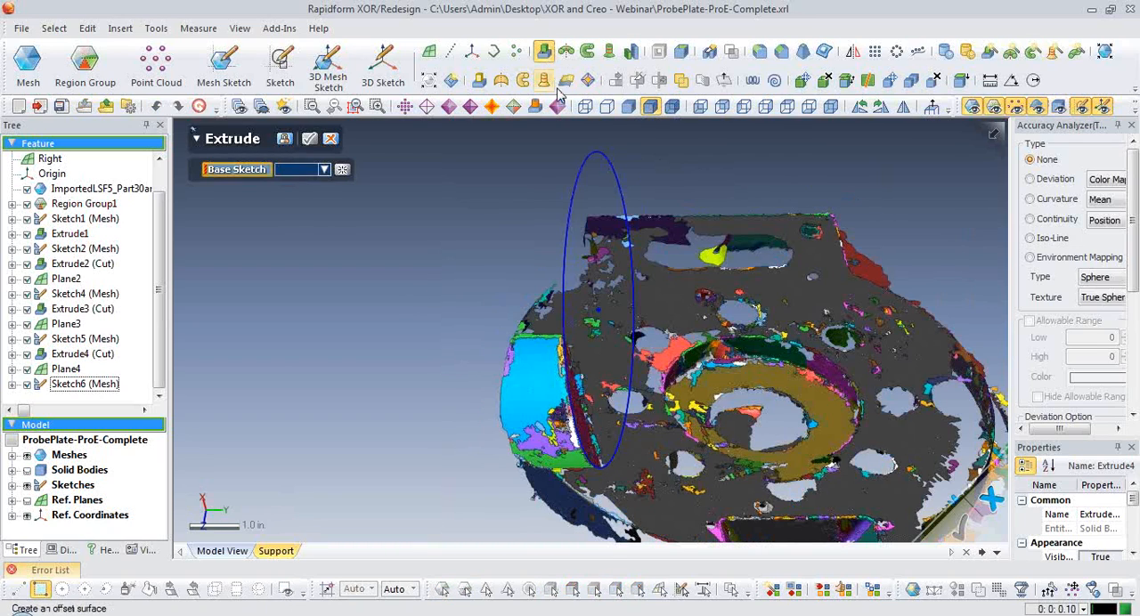
click(612, 166)
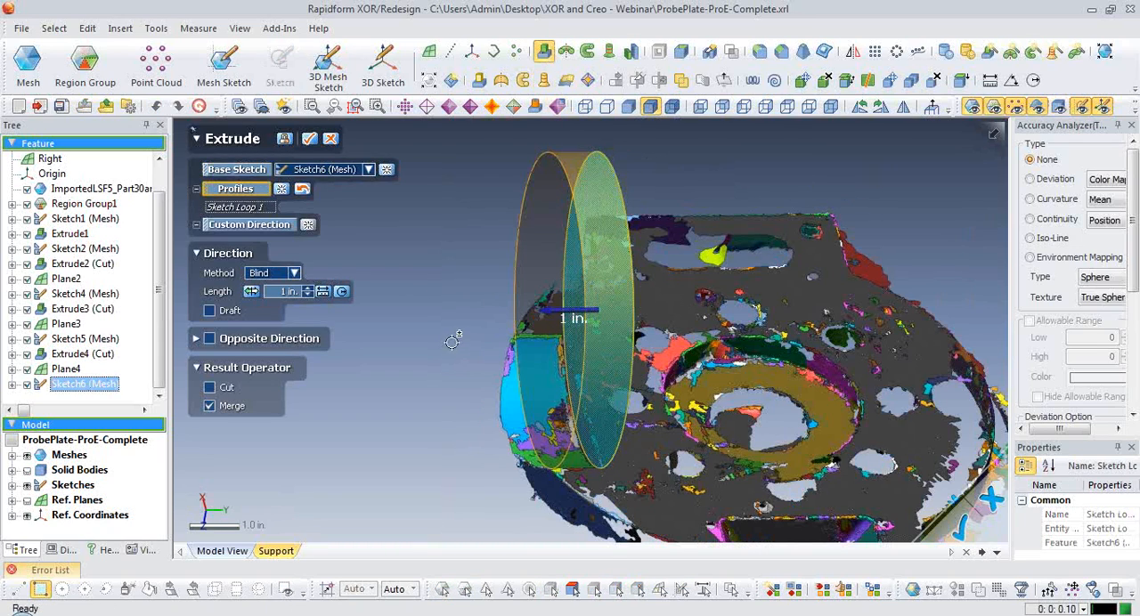
drag(539, 316, 443, 323)
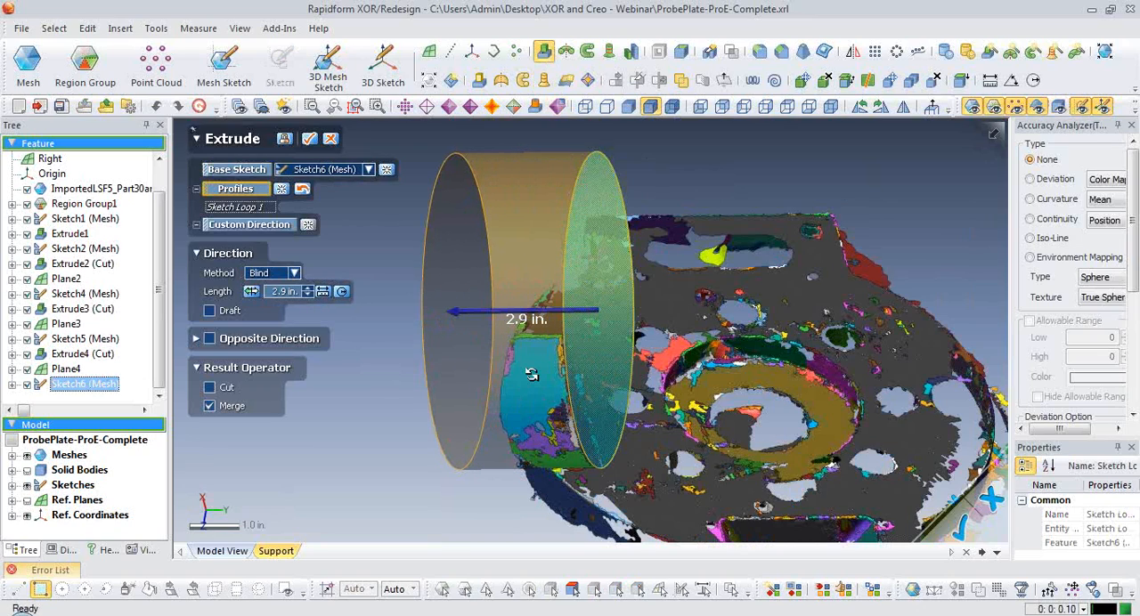
mouse_move(533, 375)
right_down()
mouse_move(672, 327)
mouse_move(600, 328)
right_up()
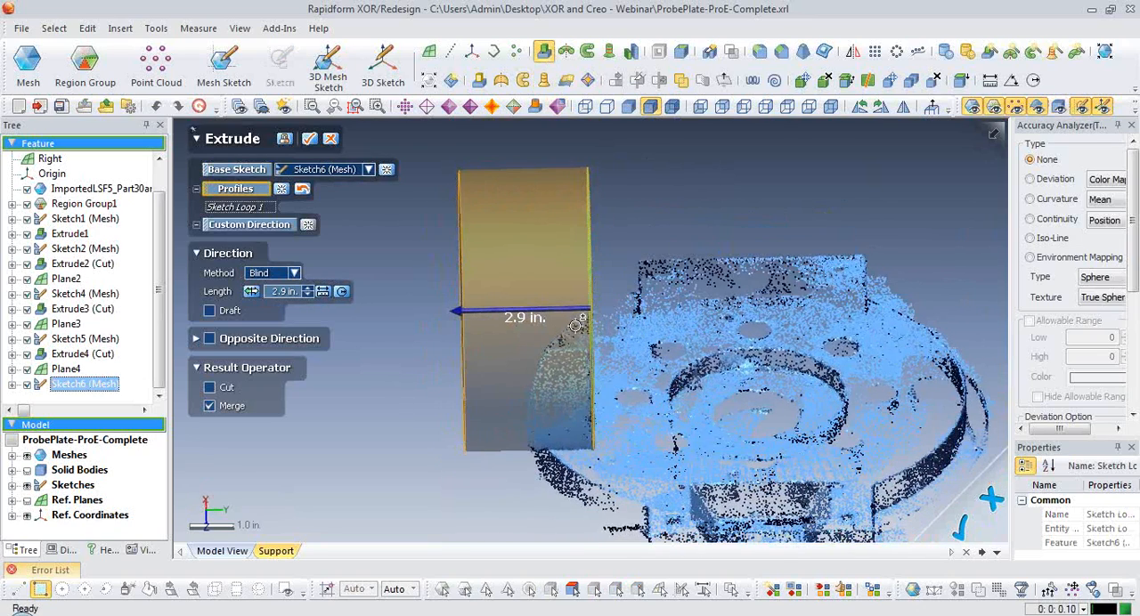
drag(452, 314, 436, 313)
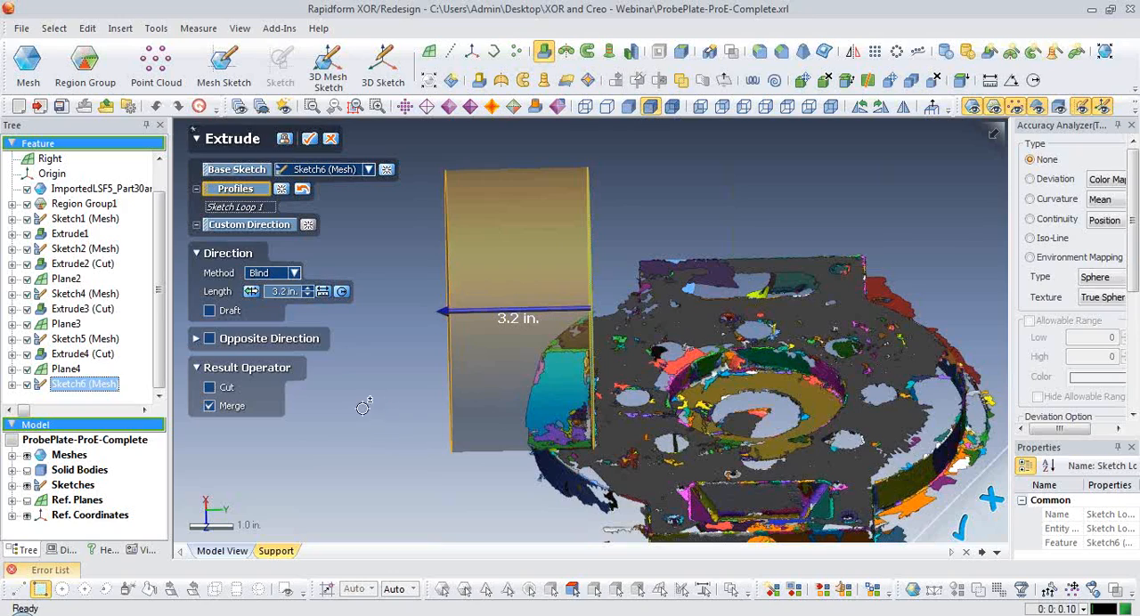
click(209, 388)
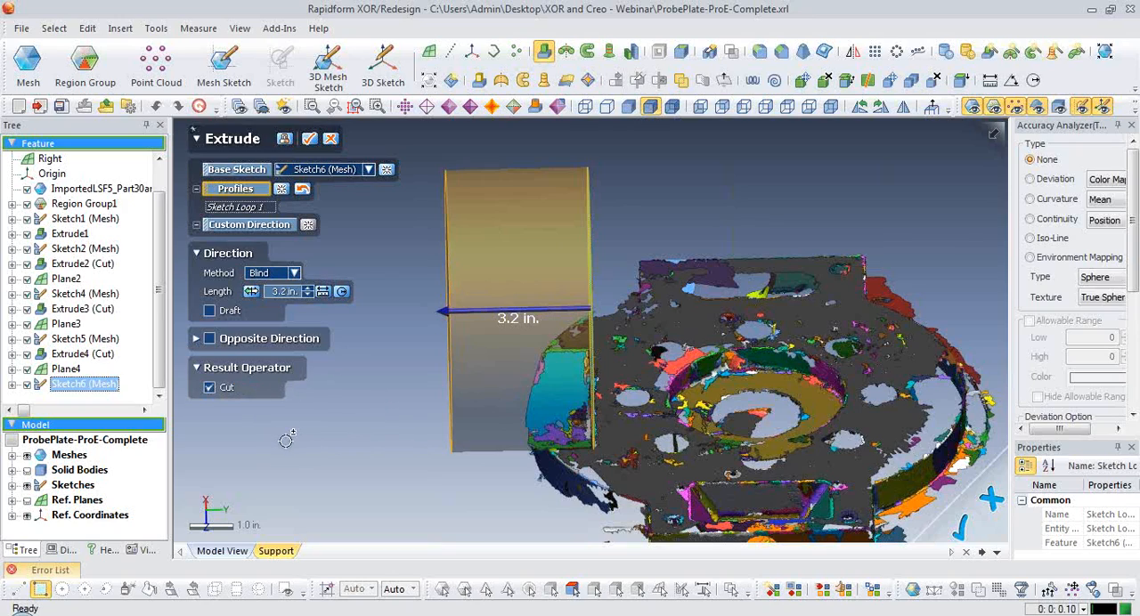
click(309, 138)
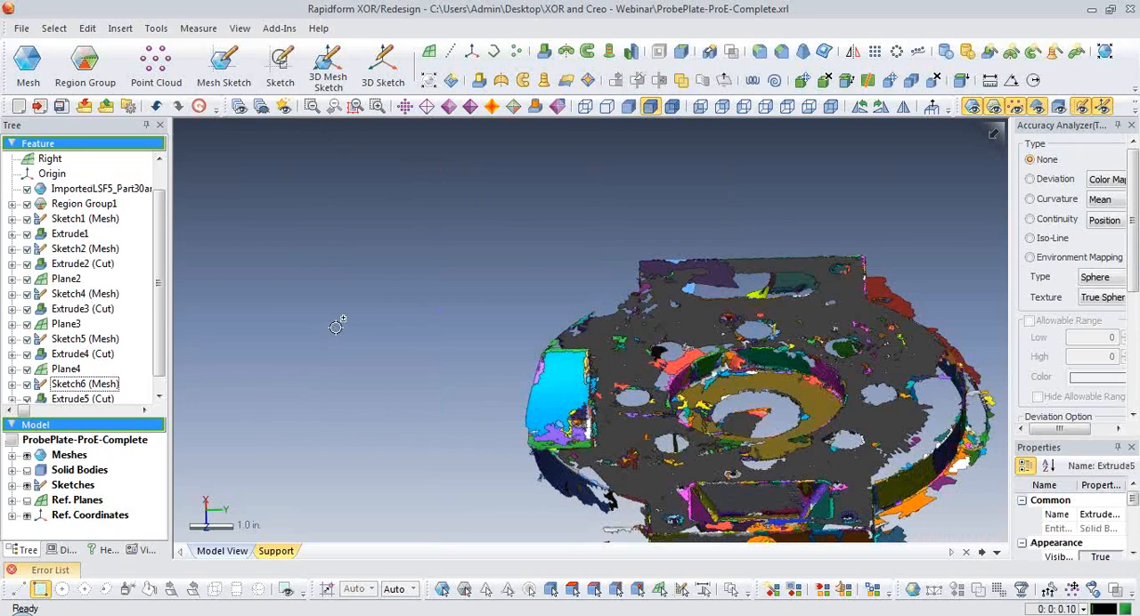
Hide the scan mesh and show the solid body in an angled view of the curved rim cutout.
key(ctrl+5)
key(ctrl+1)
right_drag(392, 374, 643, 338)
scroll(700, 351, up, 2)
scroll(633, 297, up, 1)
right_drag(633, 297, 643, 334)
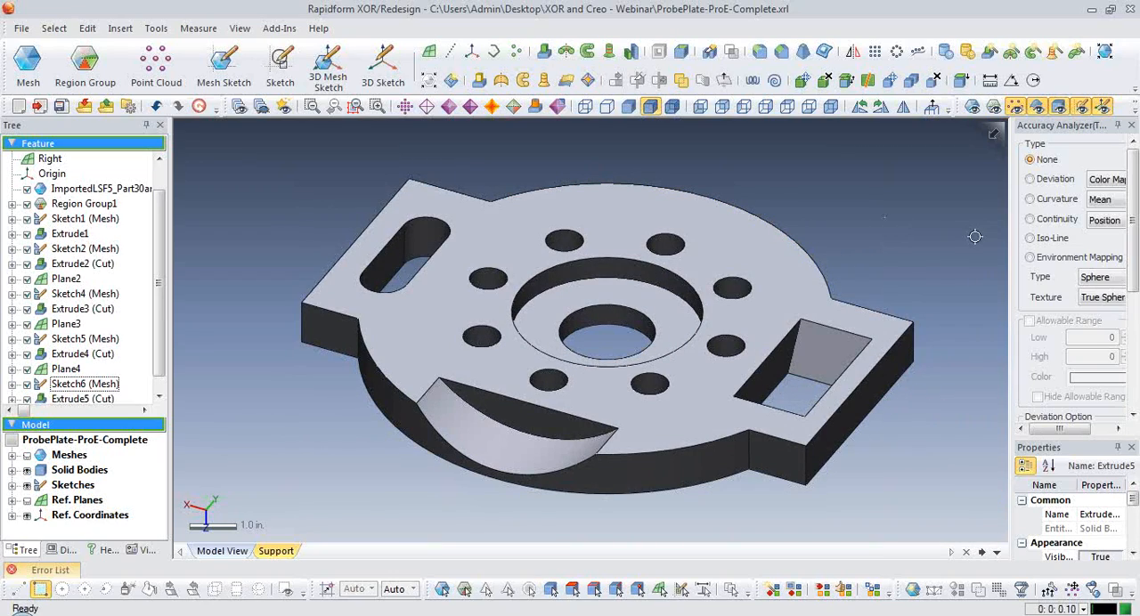
Transfer the model to Creo (Pro/E) with LiveTransfer, starting from the first feature with the prefix XOR, and dismiss the export notice.
click(16, 32)
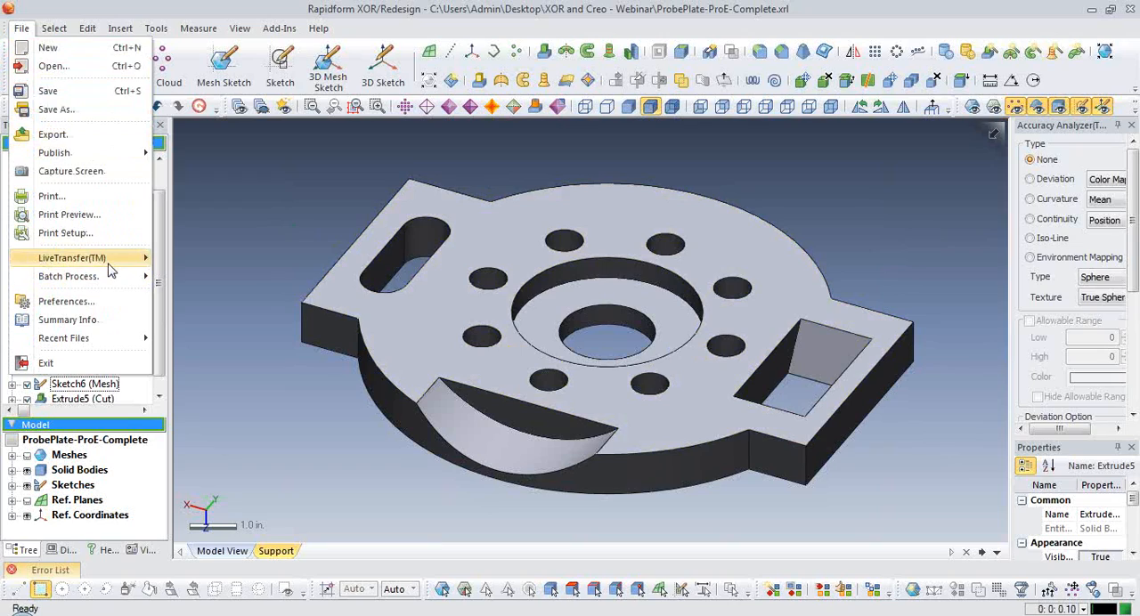
mouse_move(109, 262)
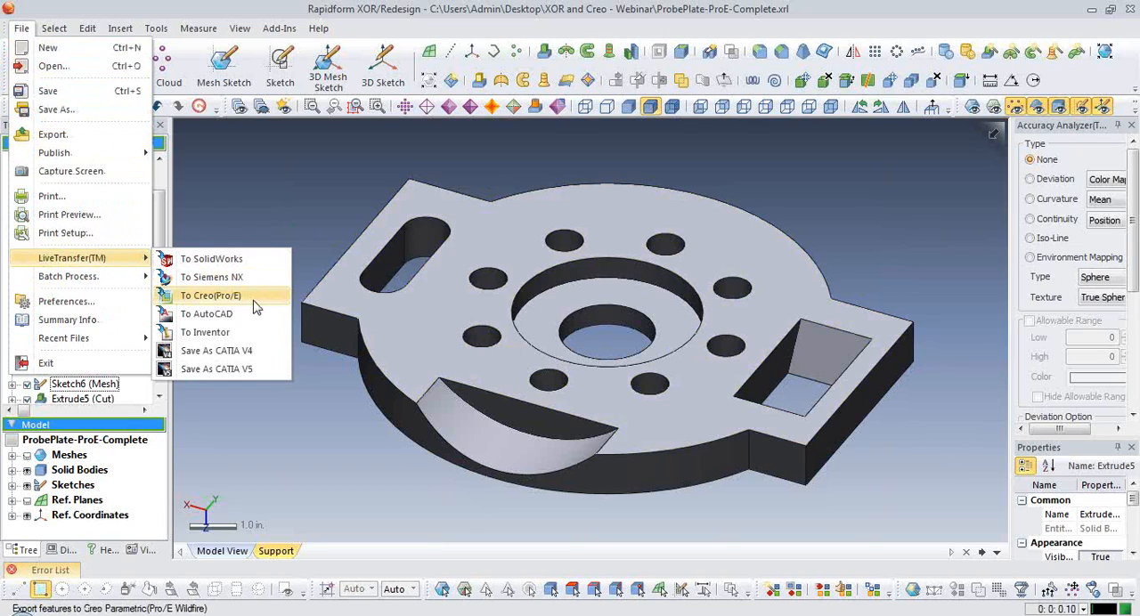
click(214, 296)
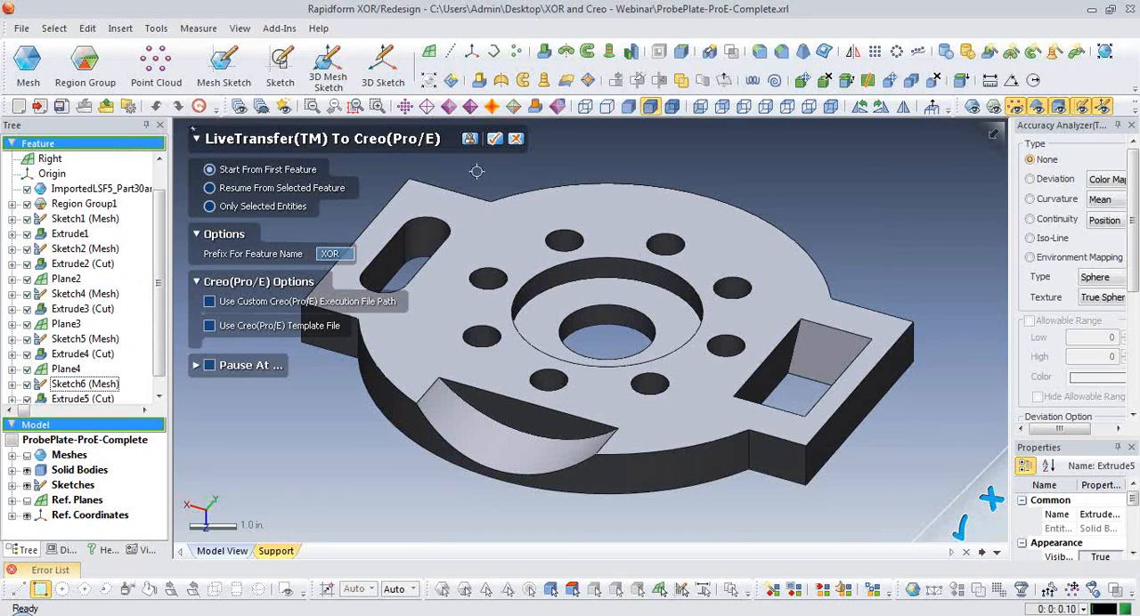
click(495, 140)
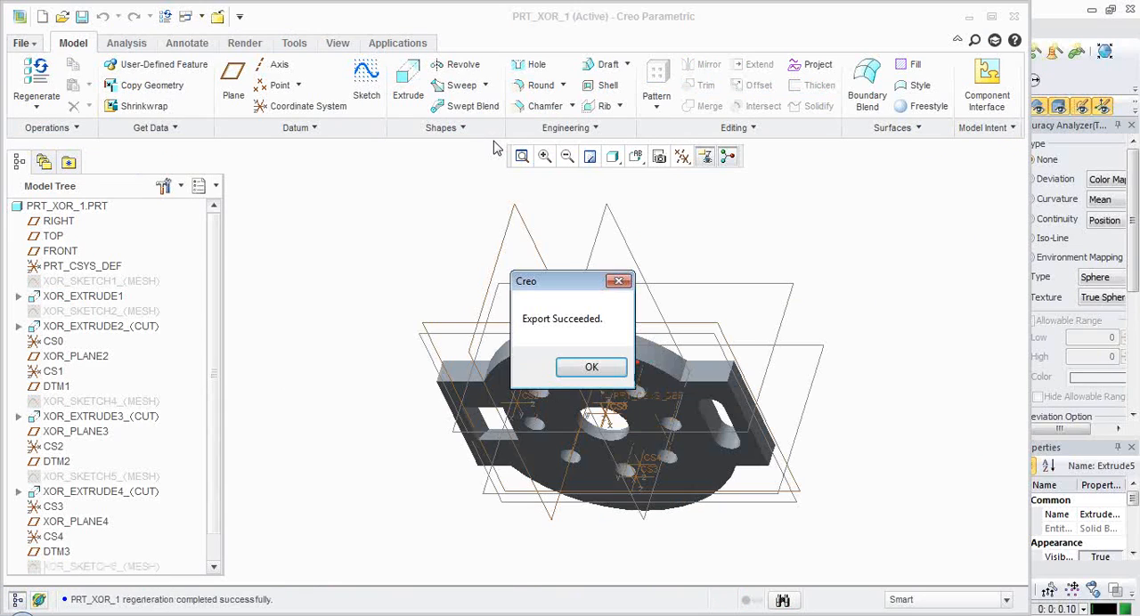
key(Return)
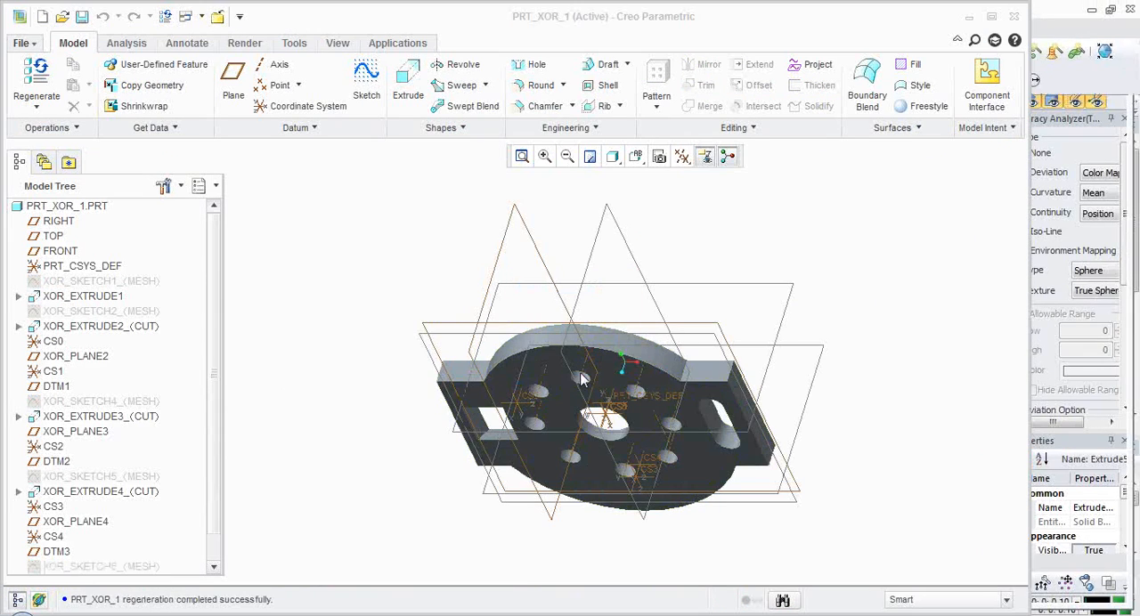
Examine the transferred probe plate in Creo Parametric from the cutout side and review its feature list.
mouse_move(211, 291)
mouse_down()
mouse_move(215, 346)
mouse_move(223, 282)
mouse_up()
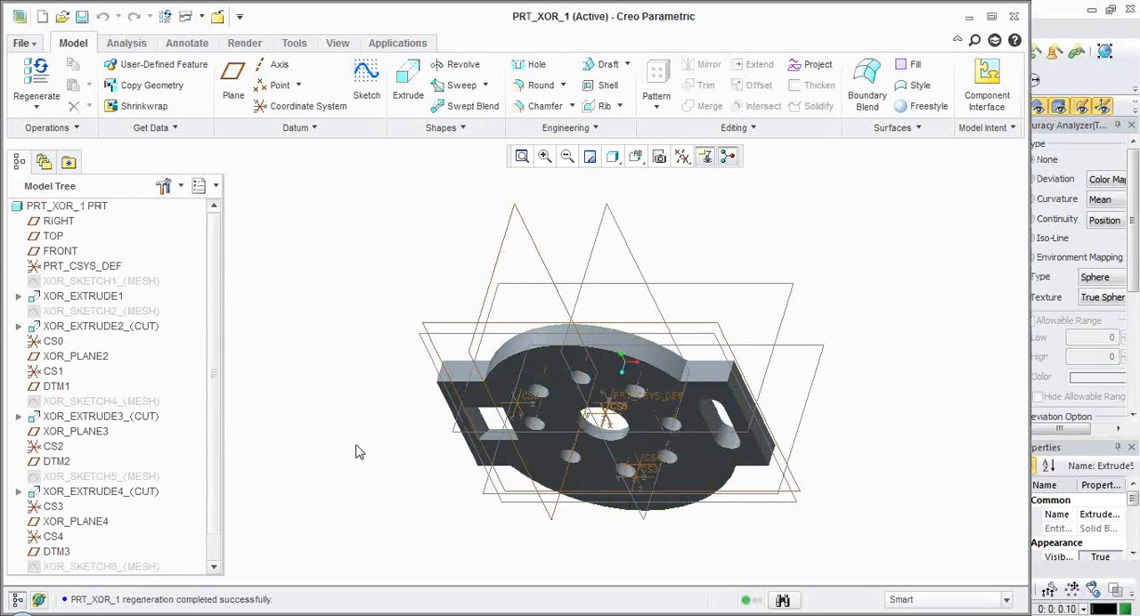
mouse_move(355, 452)
middle_down()
mouse_move(364, 374)
mouse_move(338, 178)
mouse_move(415, 518)
mouse_move(386, 436)
mouse_move(283, 452)
mouse_move(632, 549)
mouse_move(572, 537)
mouse_move(573, 547)
mouse_move(599, 542)
middle_up()
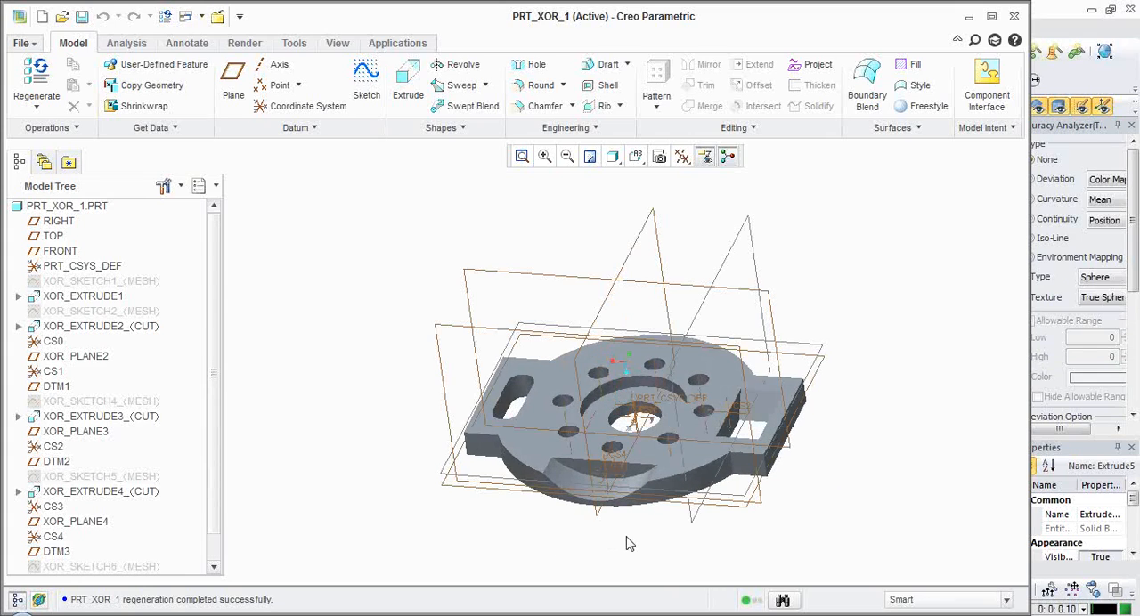
scroll(703, 532, down, 3)
scroll(473, 415, up, 2)
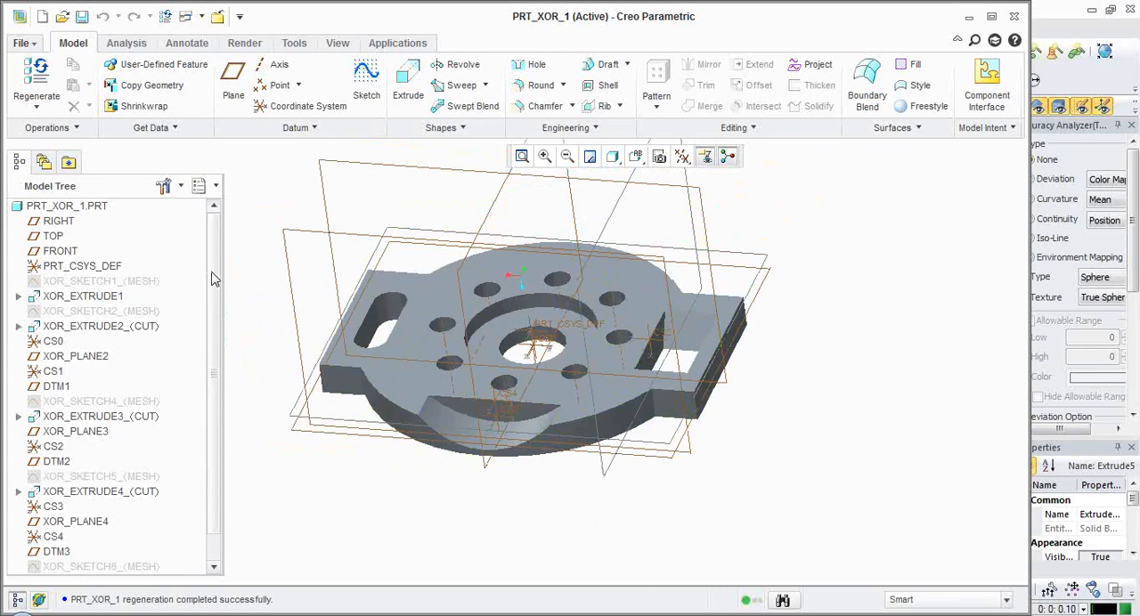
scroll(214, 279, down, 2)
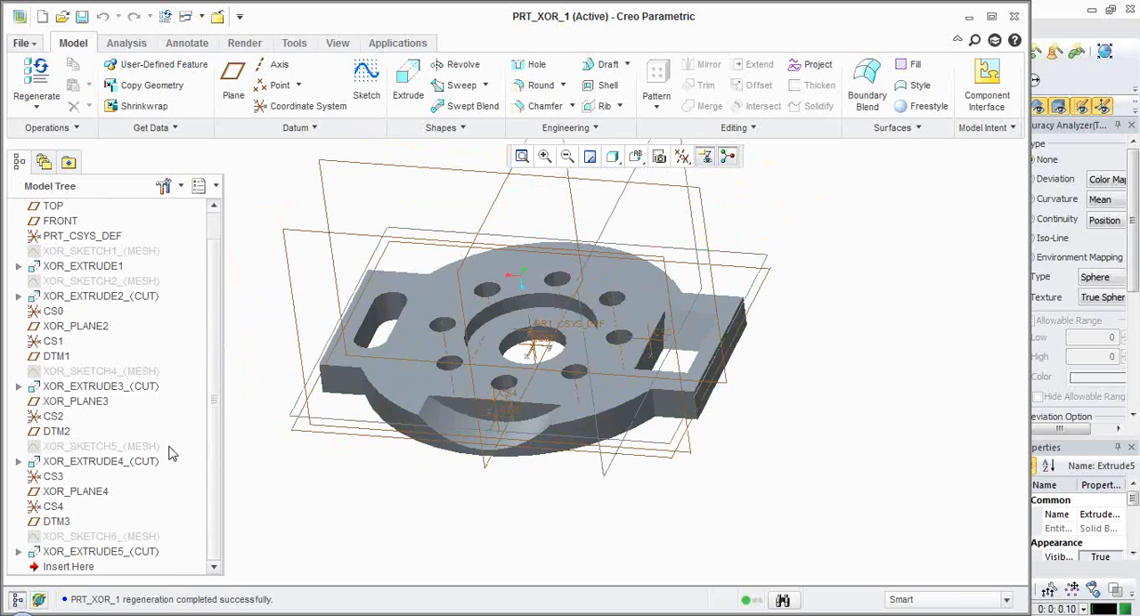
Expand XOR_EXTRUDE4_(CUT) and select its sketch XOR_SKETCH5_(MESH) to inspect the angled pocket's profile on the model.
click(19, 462)
click(103, 476)
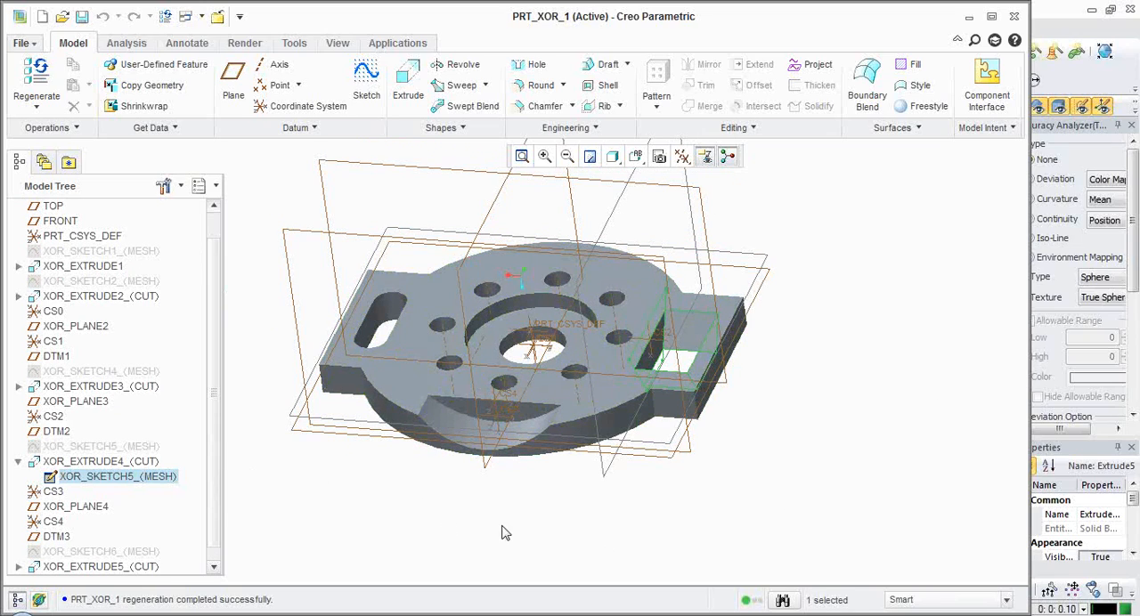
middle_drag(674, 550, 659, 556)
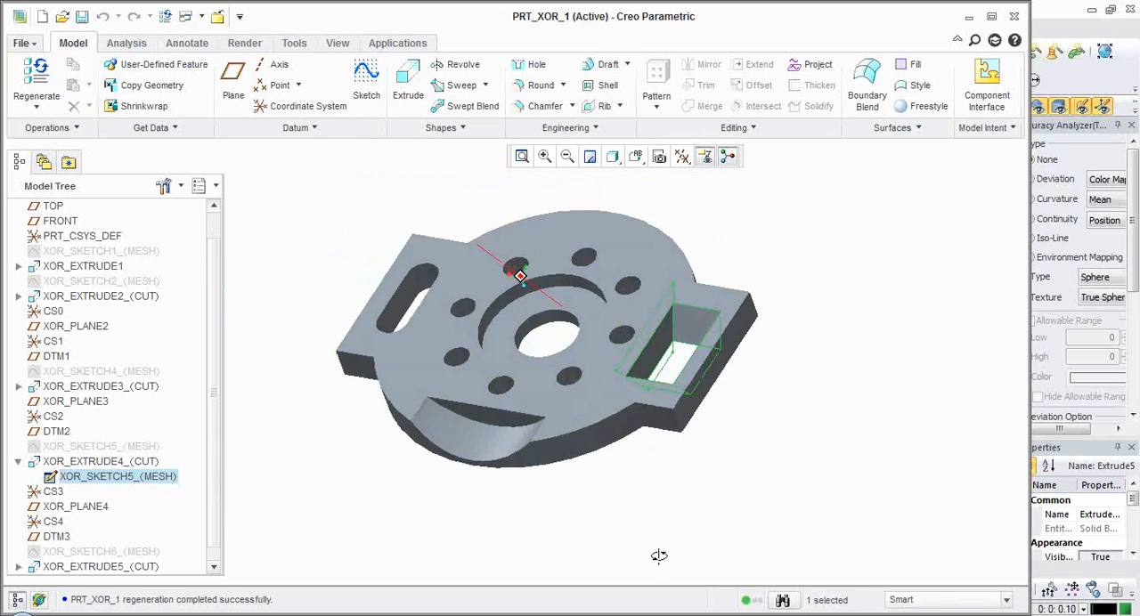
drag(388, 26, 539, 28)
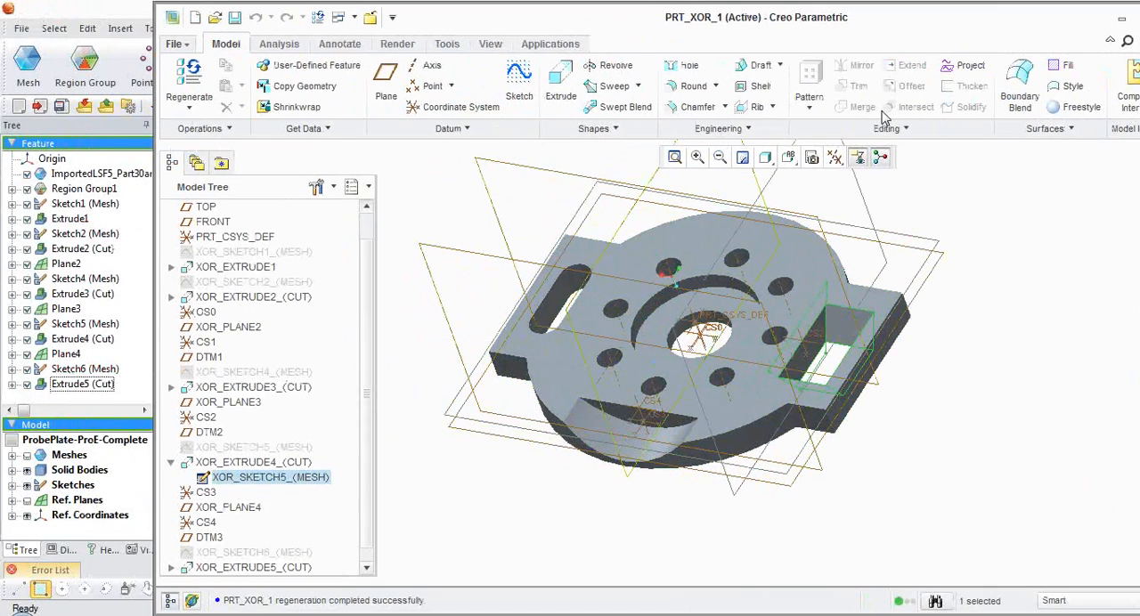
drag(860, 21, 761, 20)
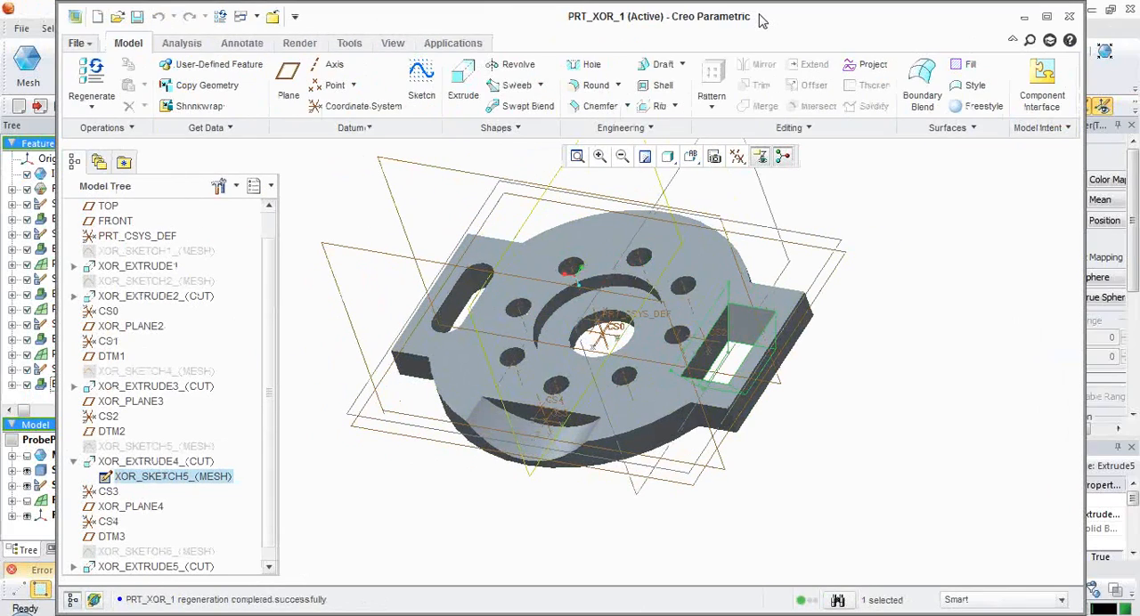
double_click(760, 20)
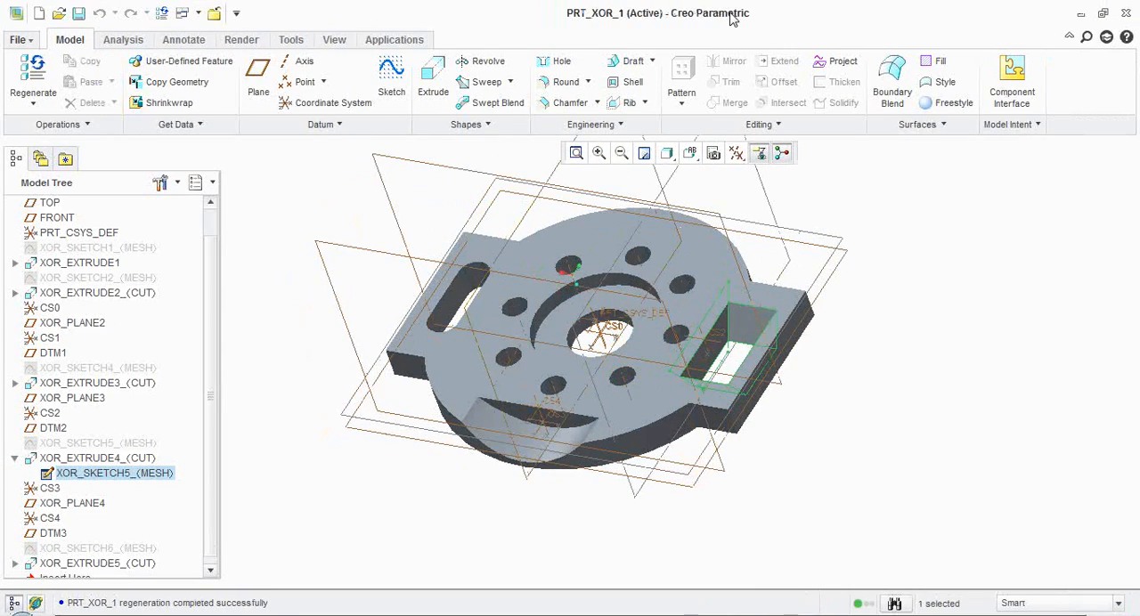
double_click(731, 20)
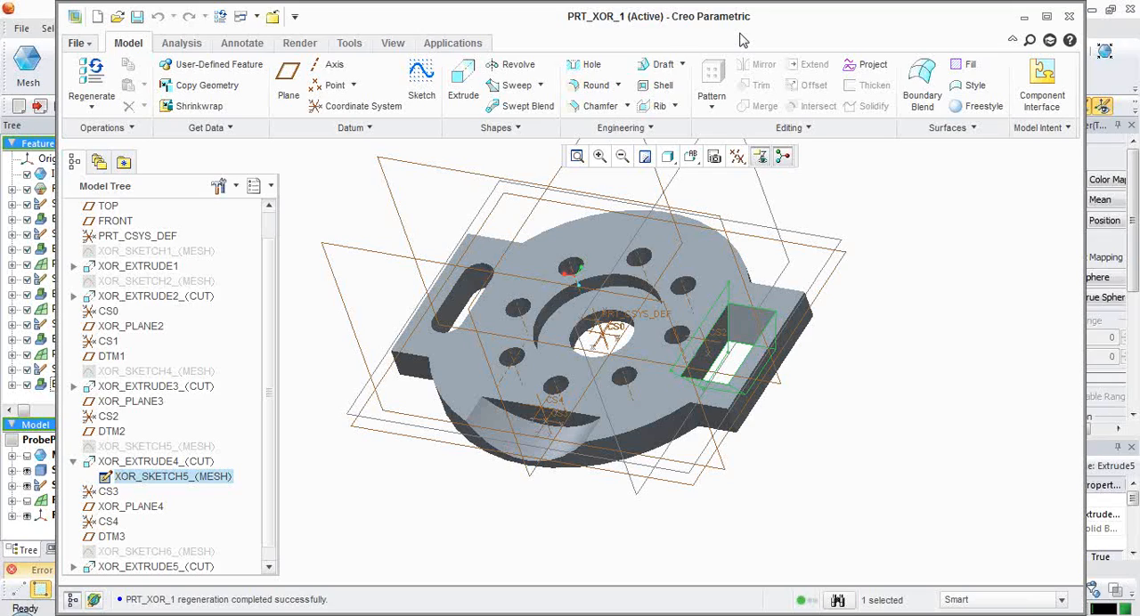
drag(967, 26, 958, 35)
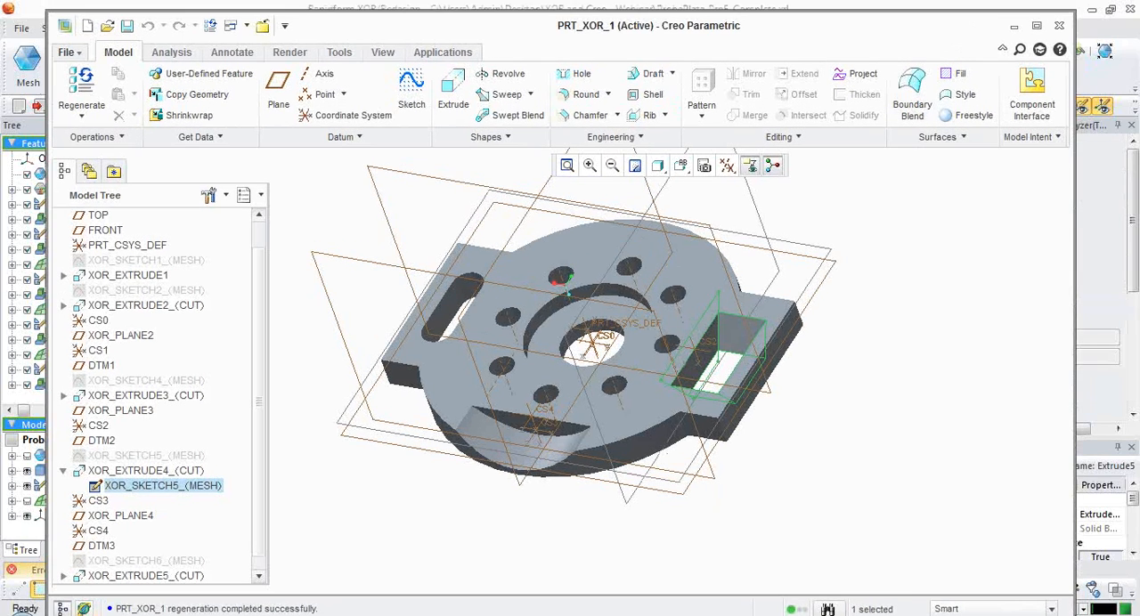
Switch to the Rapidform XOR user guide in Adobe Reader and examine the LiveTransfer CAD compatibility tables, particularly the Pro/E column.
key(alt+Tab)
drag(1139, 50, 519, 23)
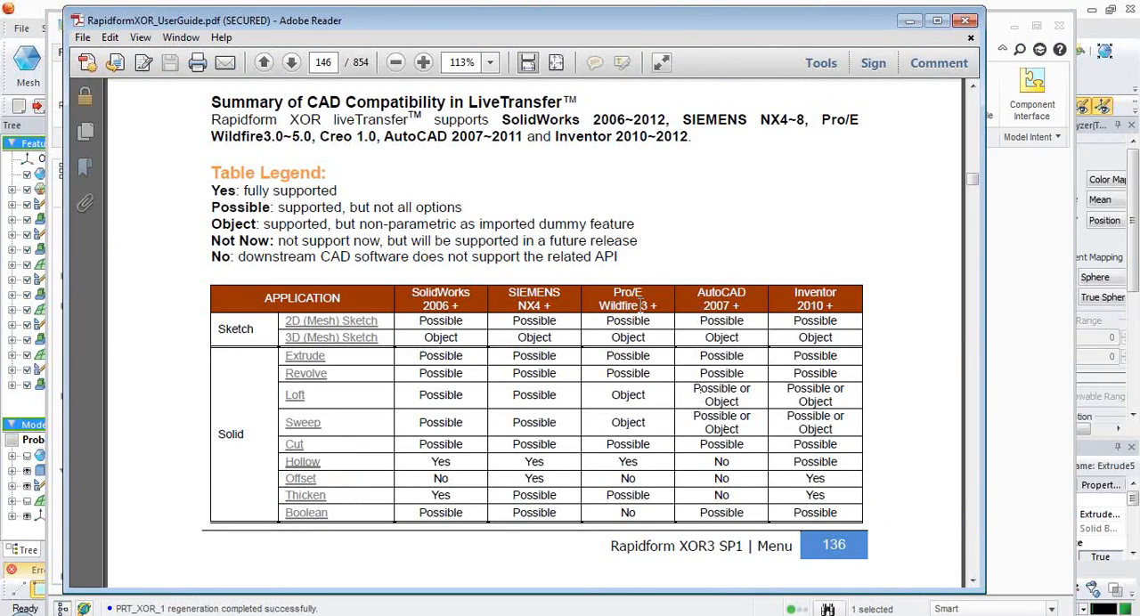
drag(599, 301, 655, 301)
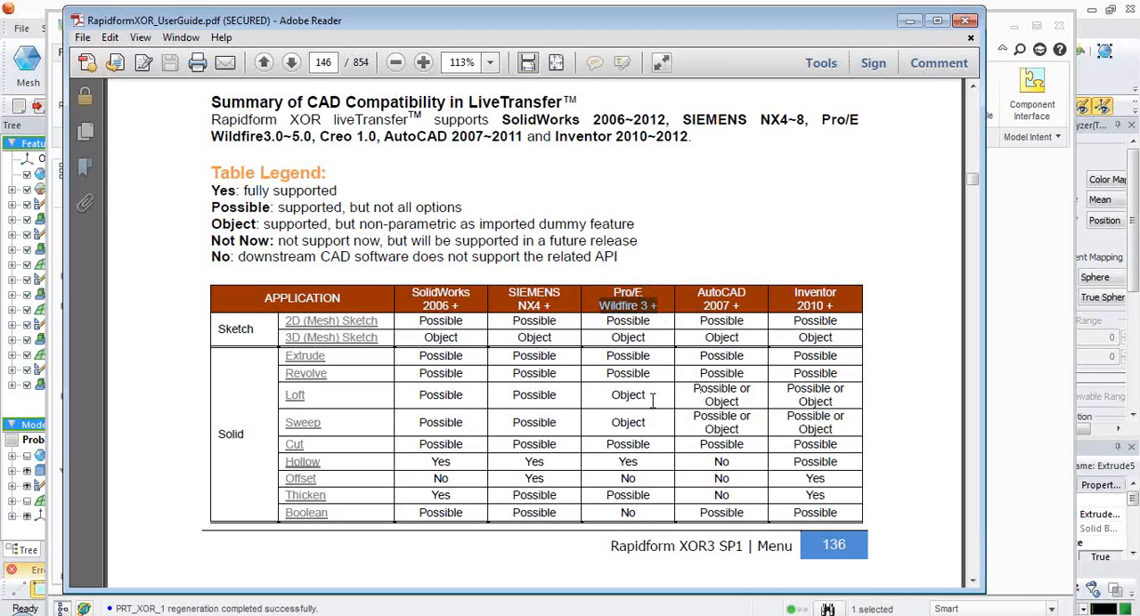
drag(640, 484, 613, 503)
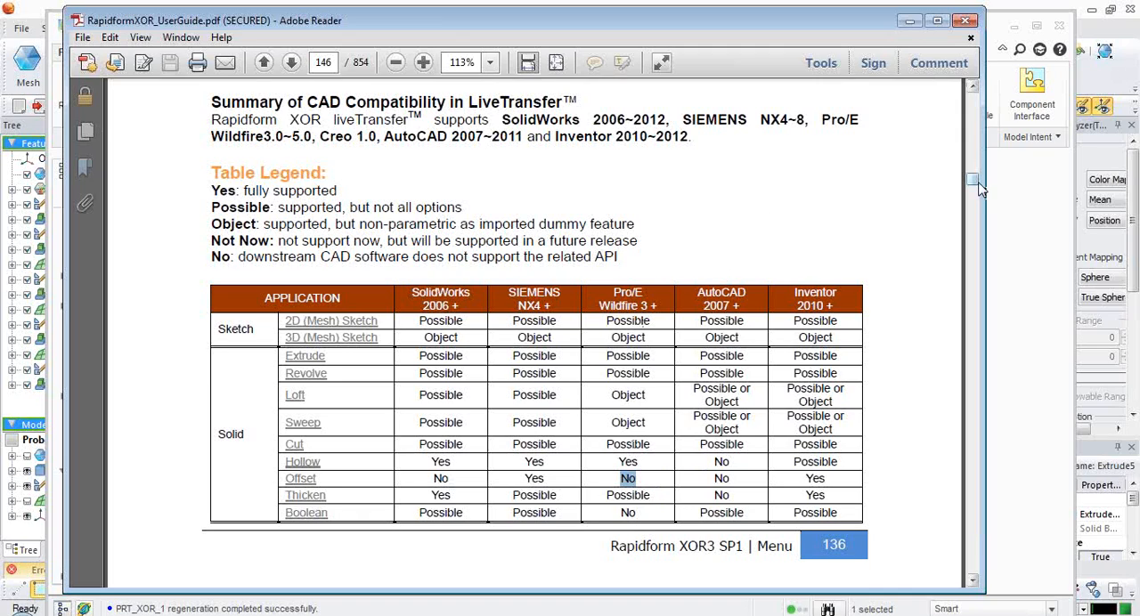
scroll(973, 185, up, 1)
drag(973, 185, 972, 188)
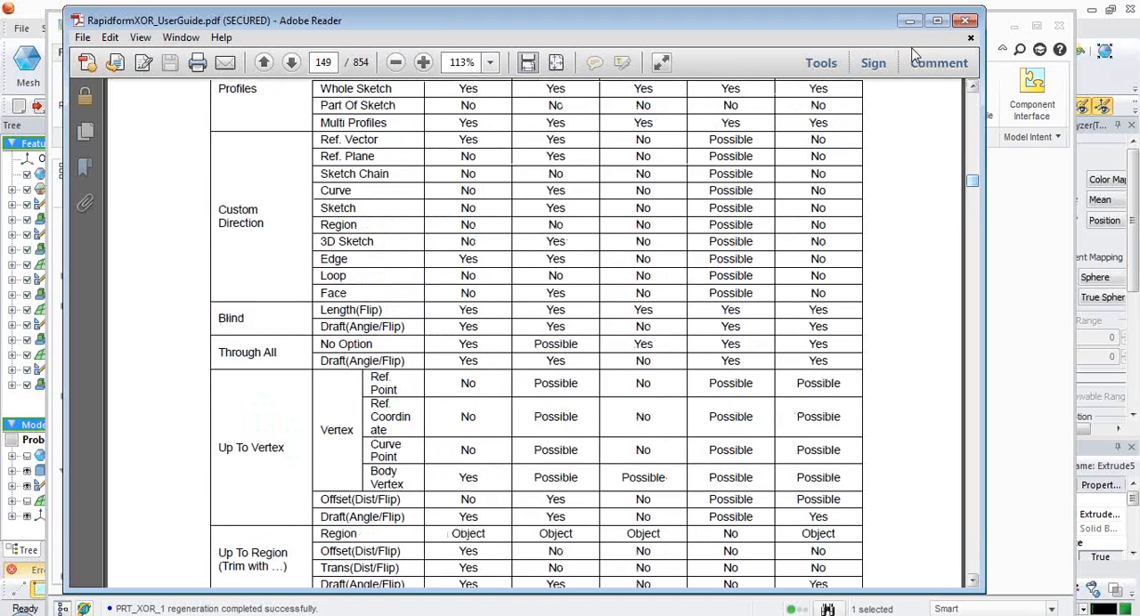
click(910, 20)
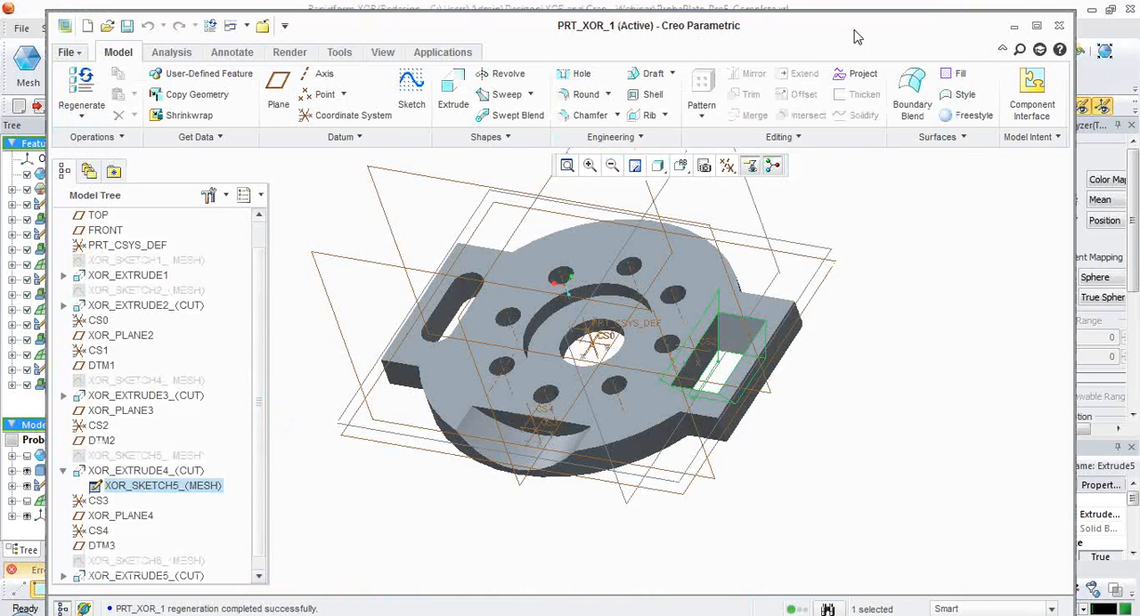
Switch back to Rapidform XOR and open the Error List to check rebuild and LiveTransfer failures.
click(1014, 25)
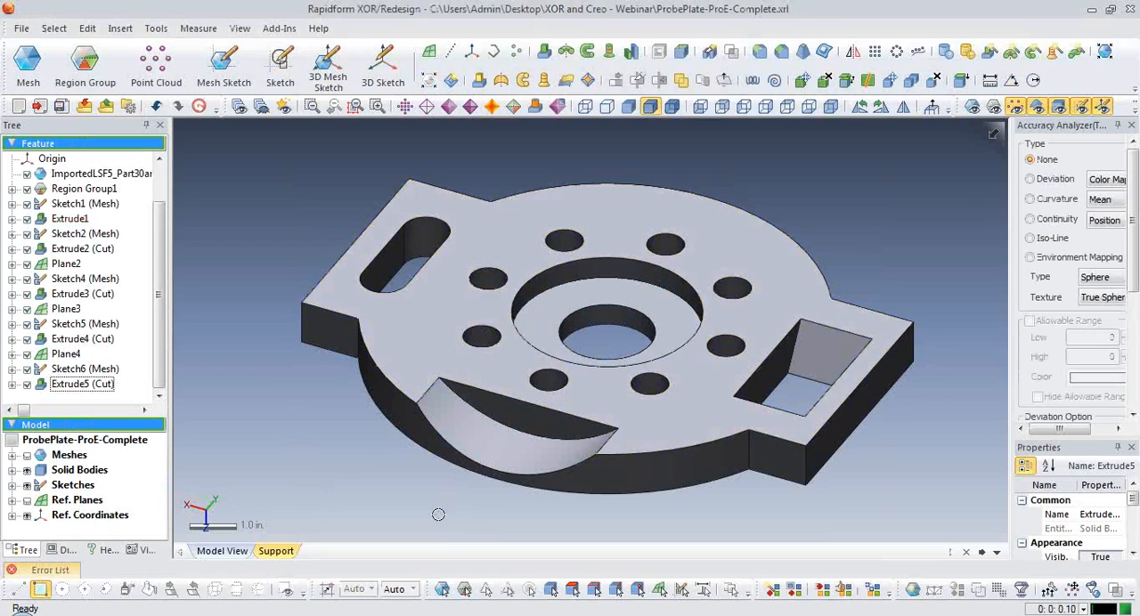
right_click(756, 29)
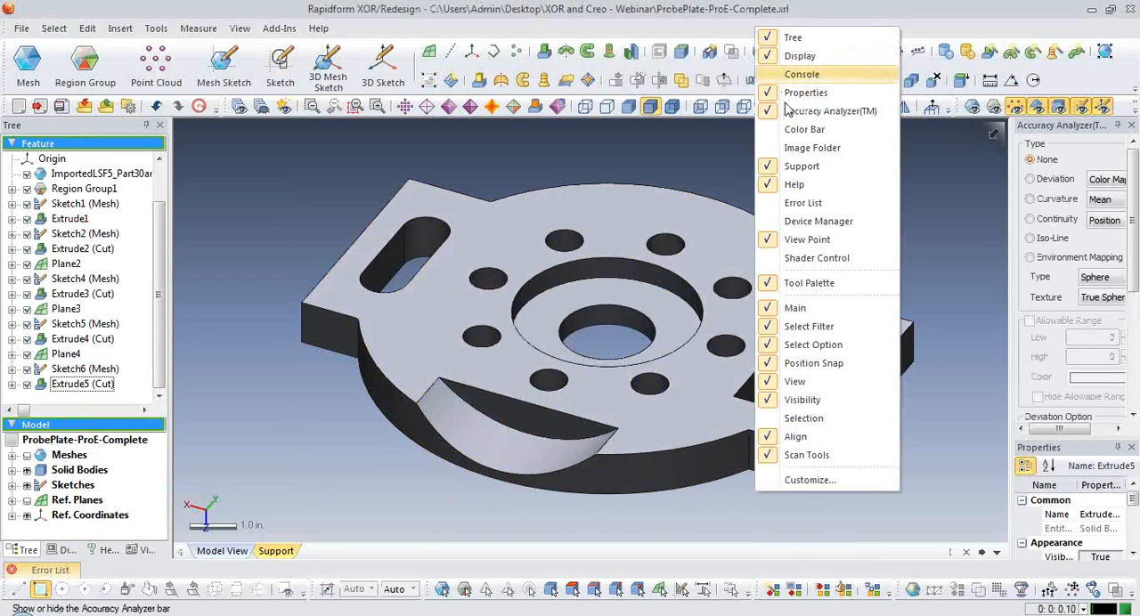
click(814, 205)
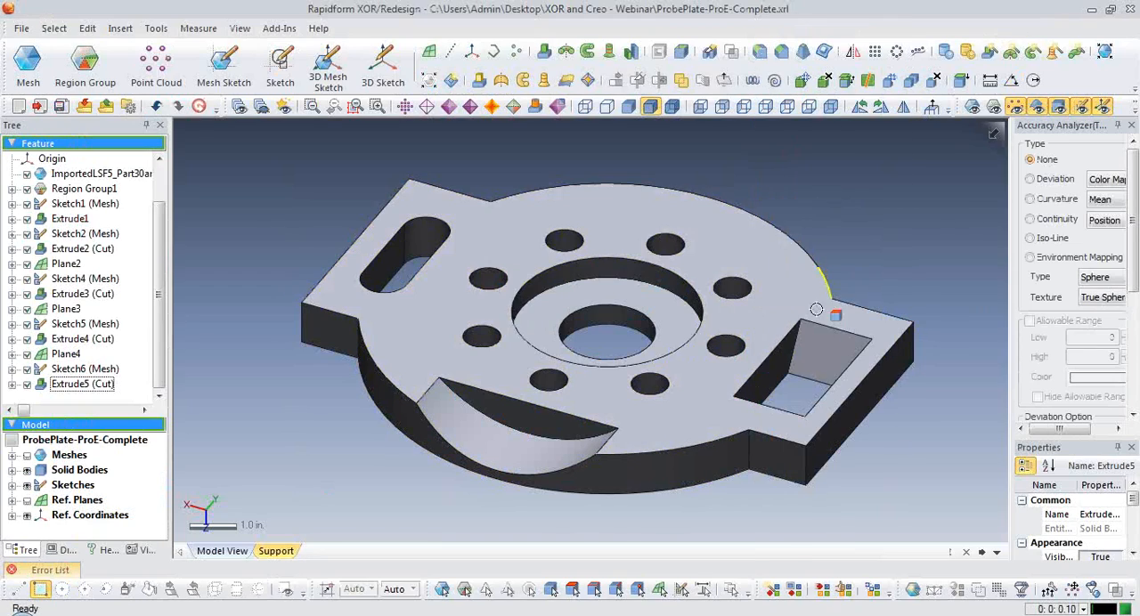
click(45, 571)
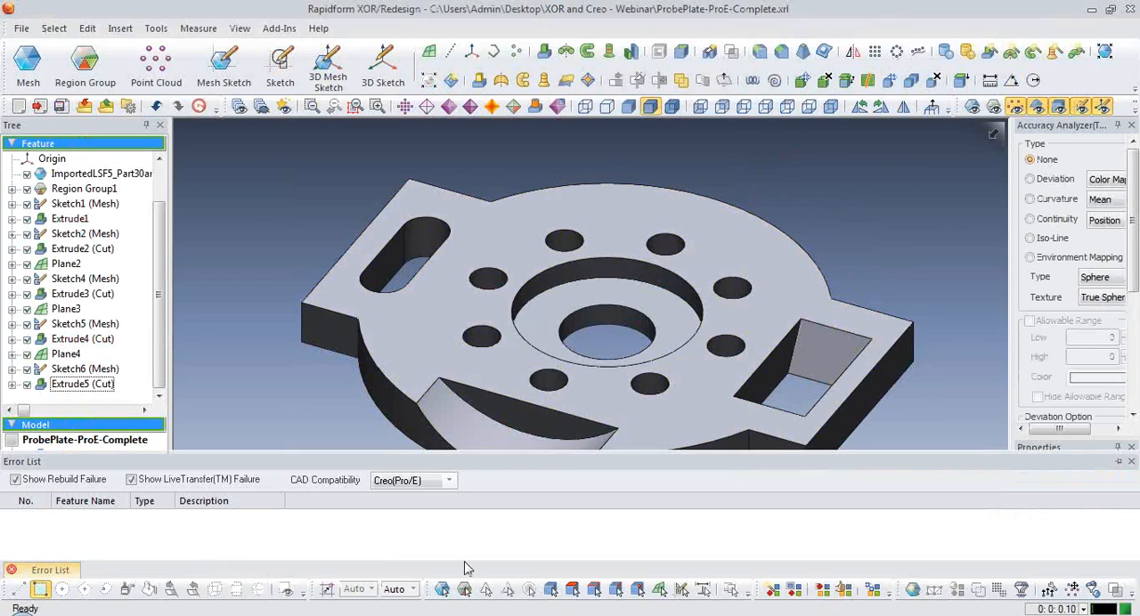
Pin the Error List open and set its CAD Compatibility to Creo(Pro/E).
click(1119, 462)
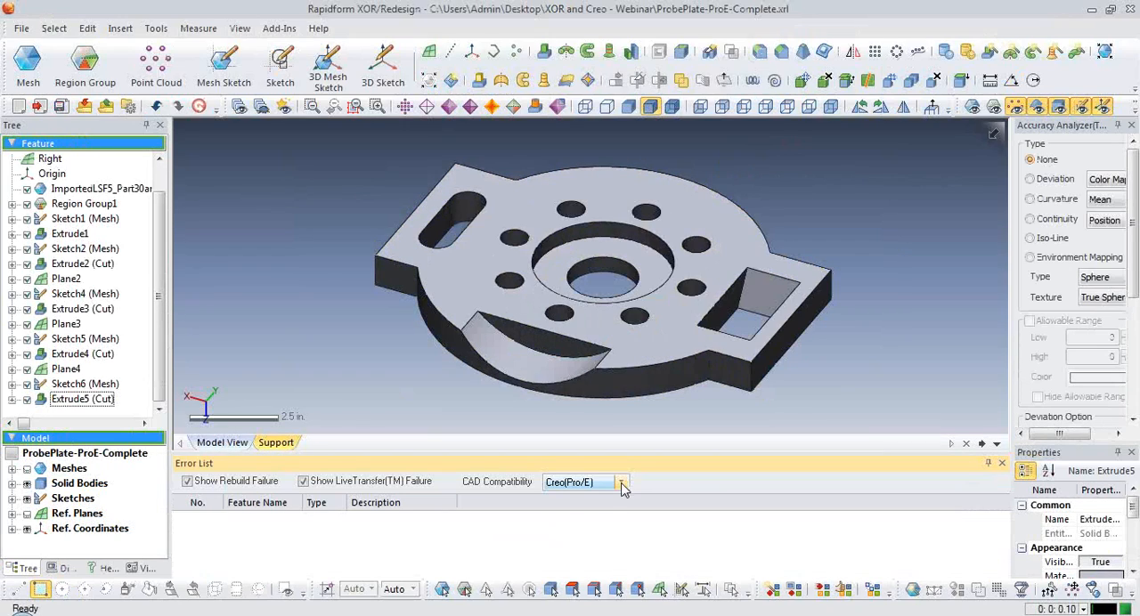
click(621, 484)
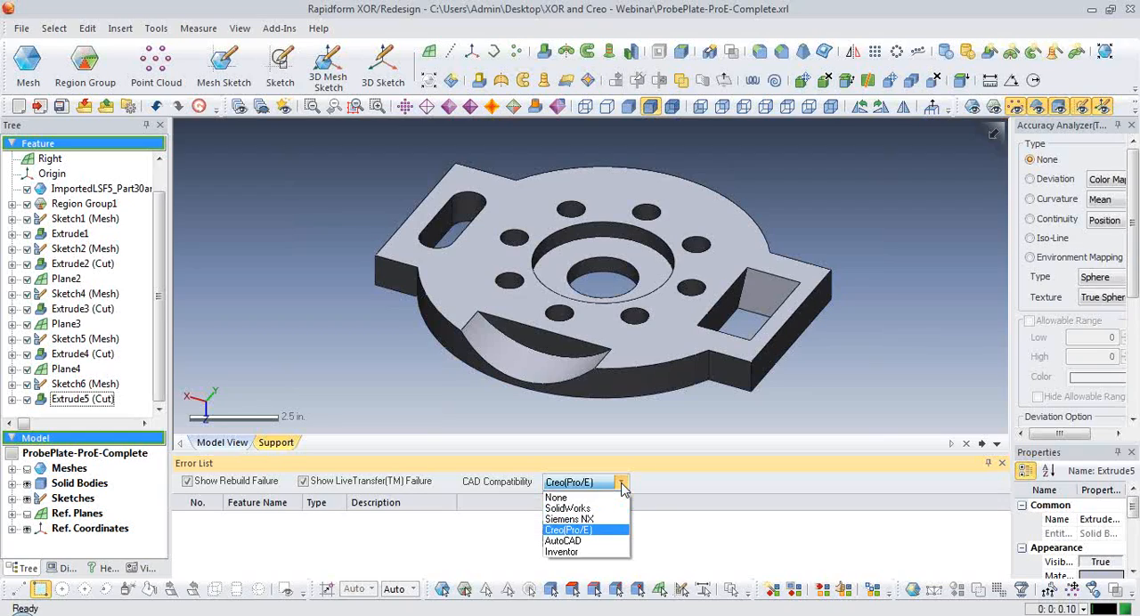
click(607, 532)
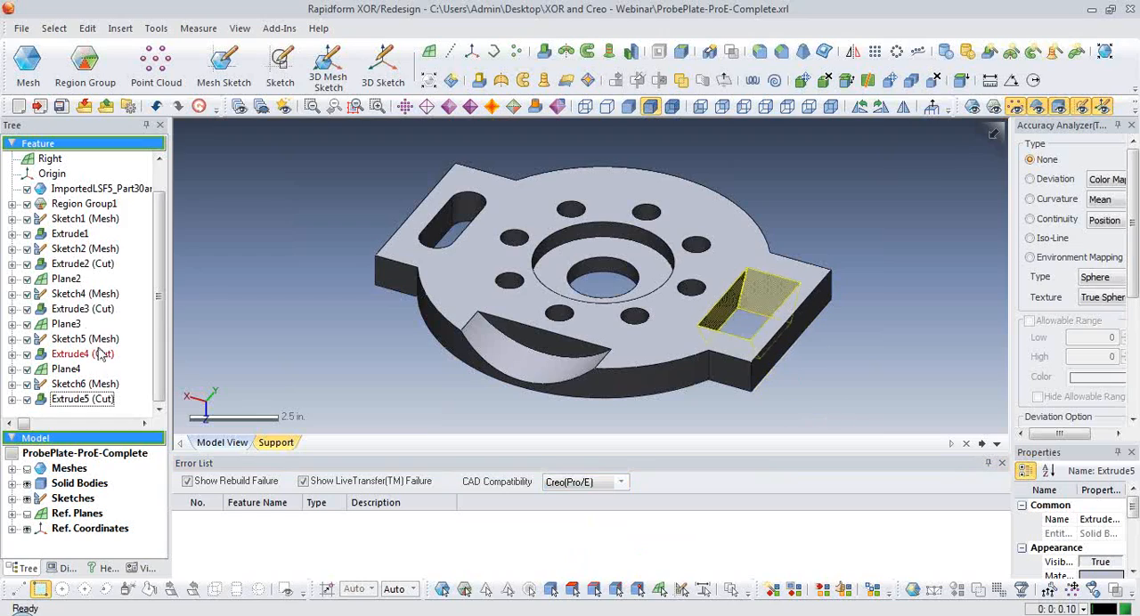
Edit Extrude5 (Cut) and turn off its Cut and Merge result operators so the cylinder is a separate body.
right_drag(534, 347, 575, 389)
scroll(617, 378, up, 2)
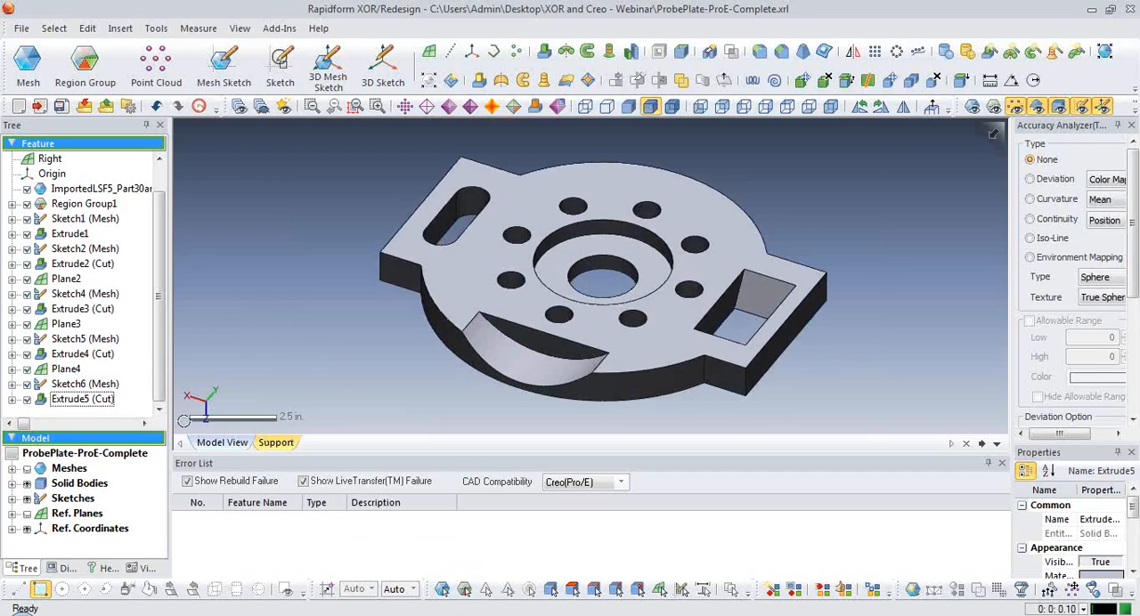
double_click(100, 400)
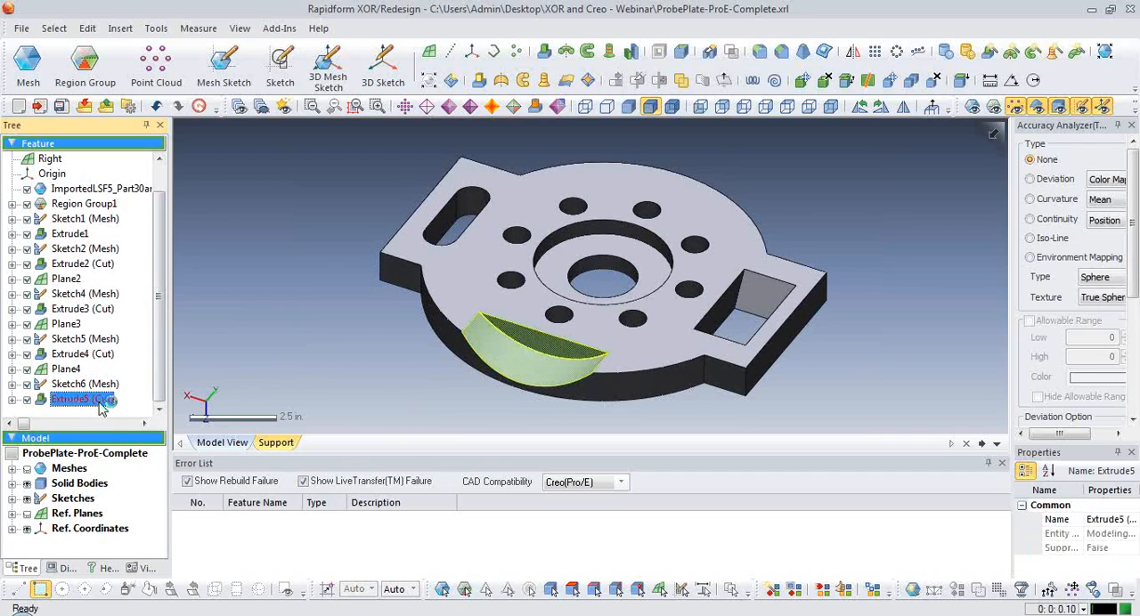
right_drag(470, 361, 376, 353)
click(226, 389)
click(225, 404)
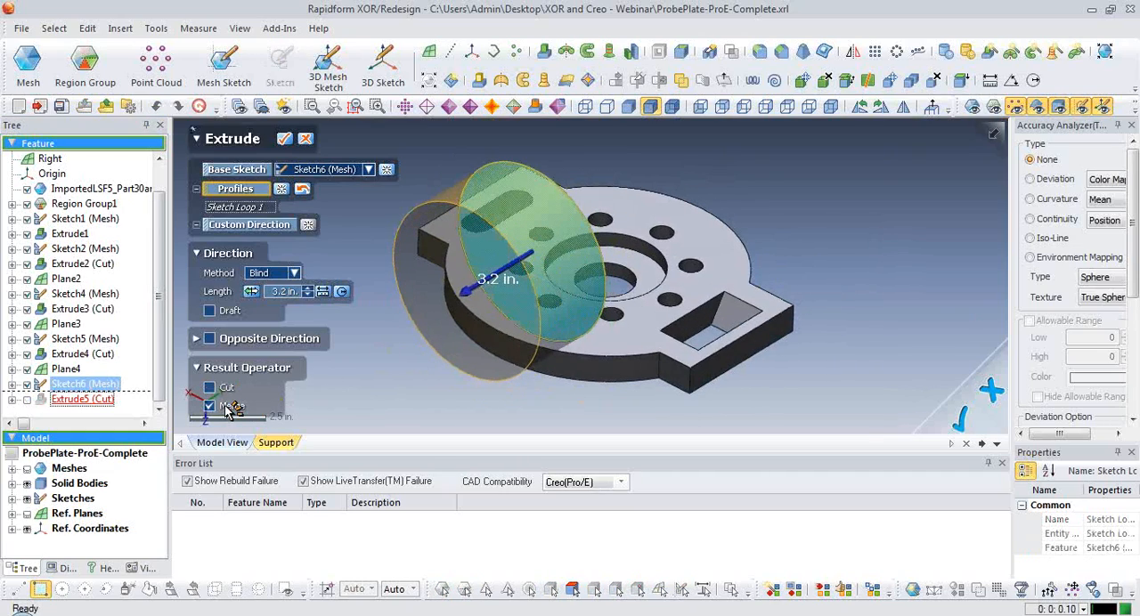
click(284, 140)
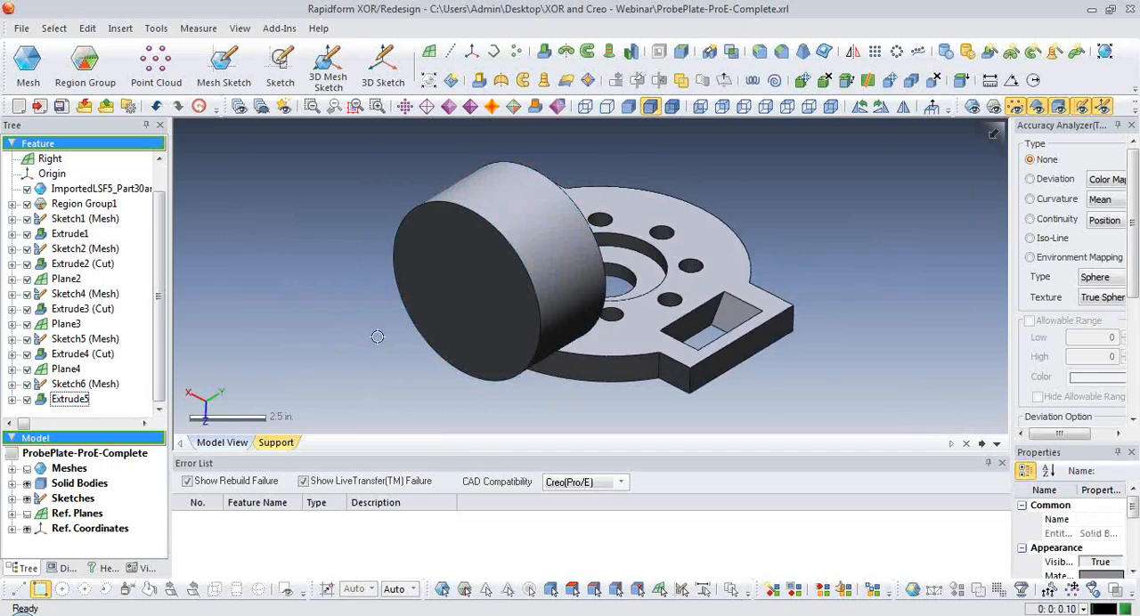
Boolean-cut the plate body Extrude4 (Cut) with the cylinder Extrude5 as tool body, and dismiss the LiveTransfer warning.
click(731, 51)
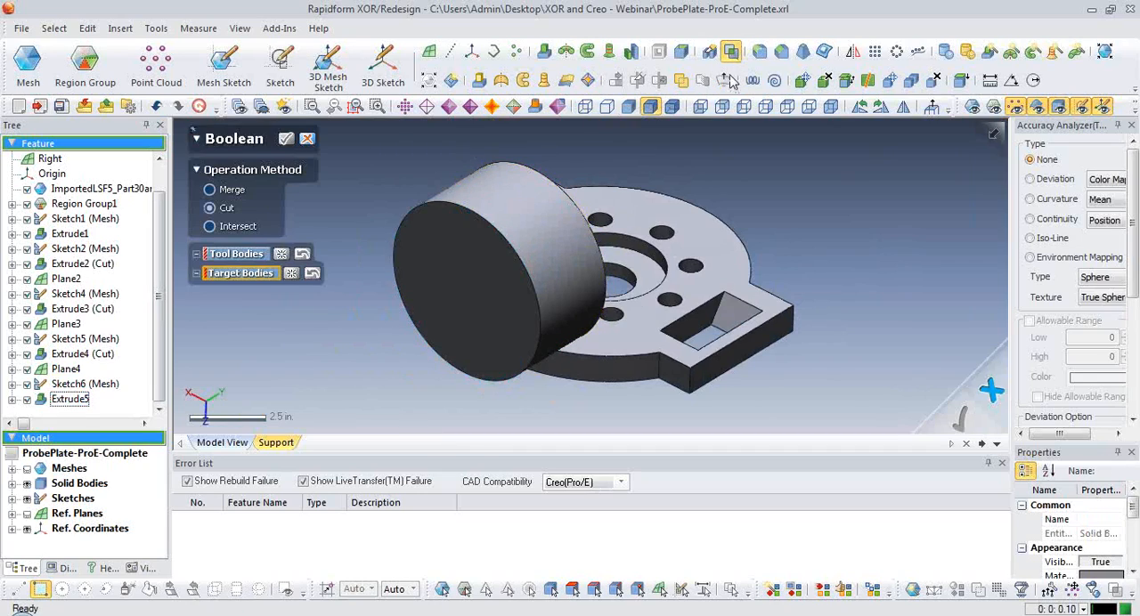
scroll(614, 357, up, 2)
right_drag(621, 356, 593, 358)
click(234, 256)
click(473, 254)
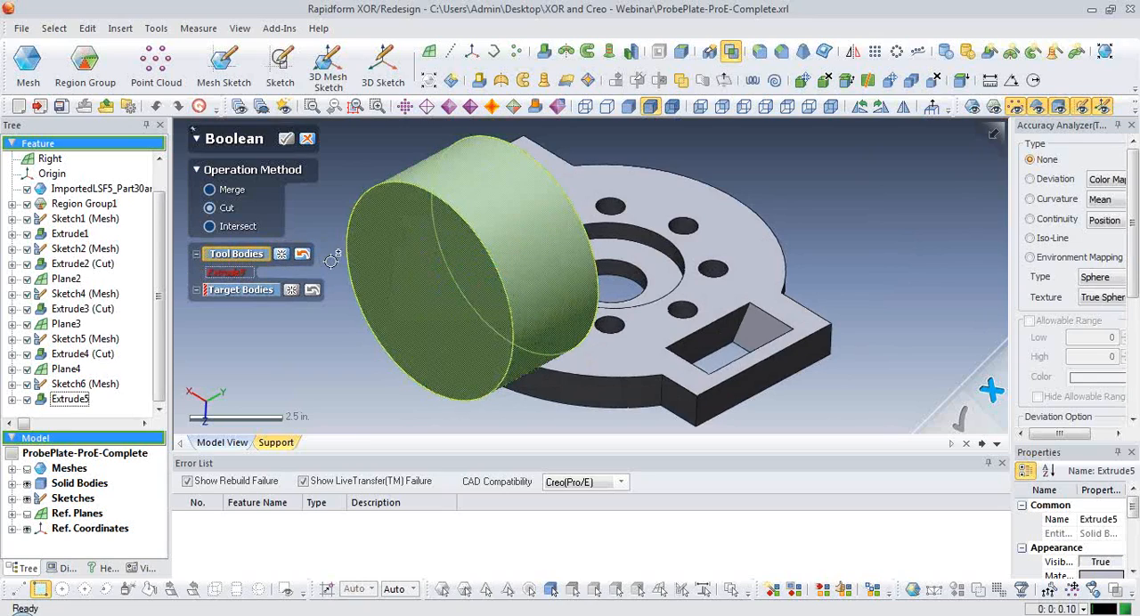
click(740, 240)
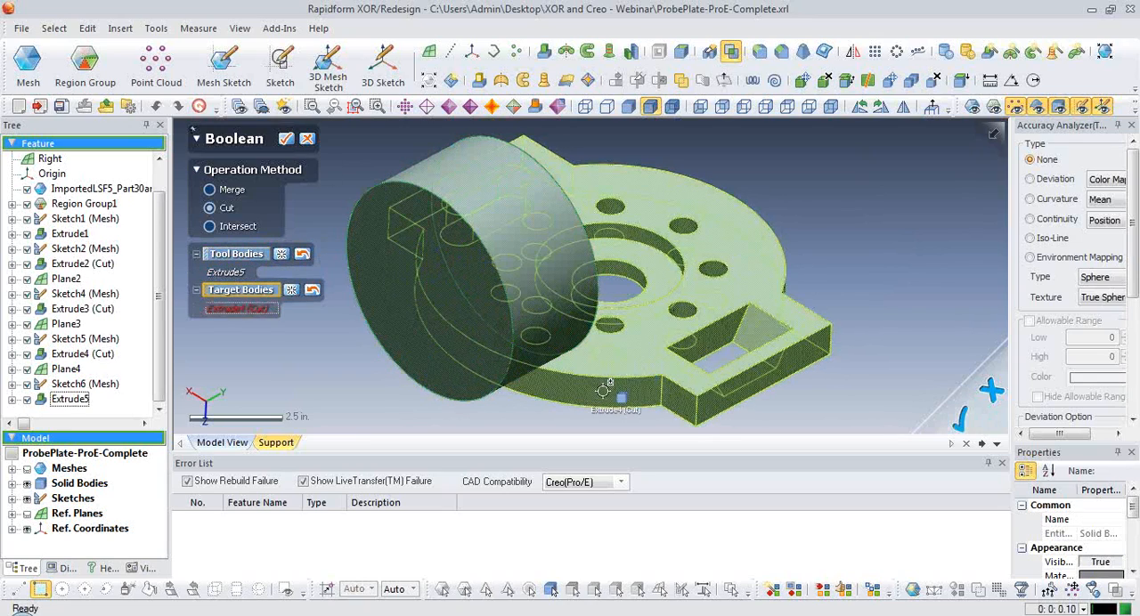
click(288, 140)
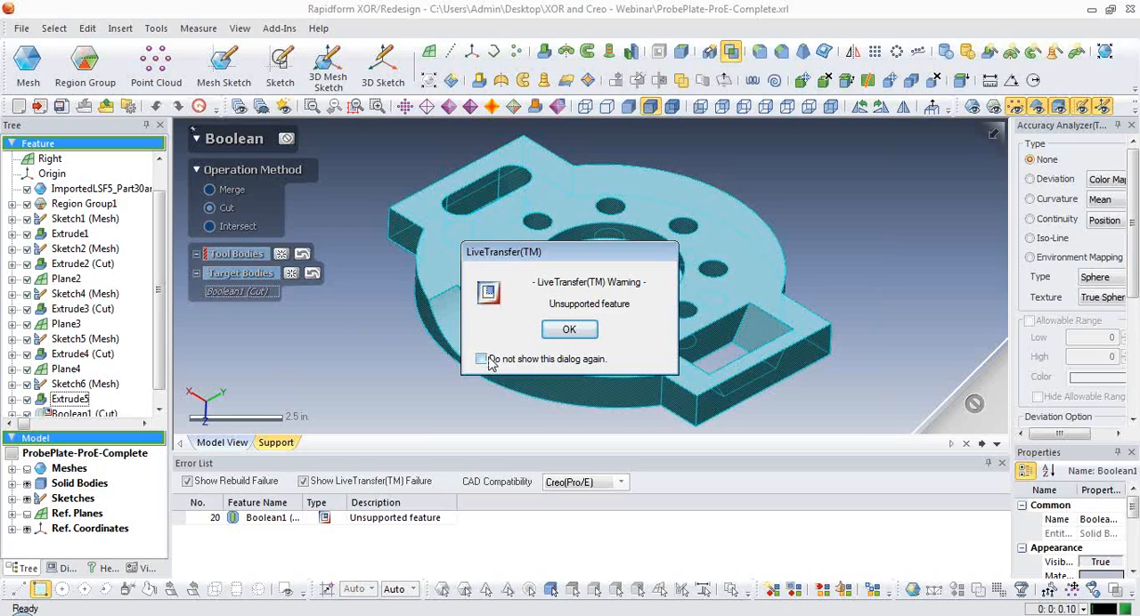
click(569, 330)
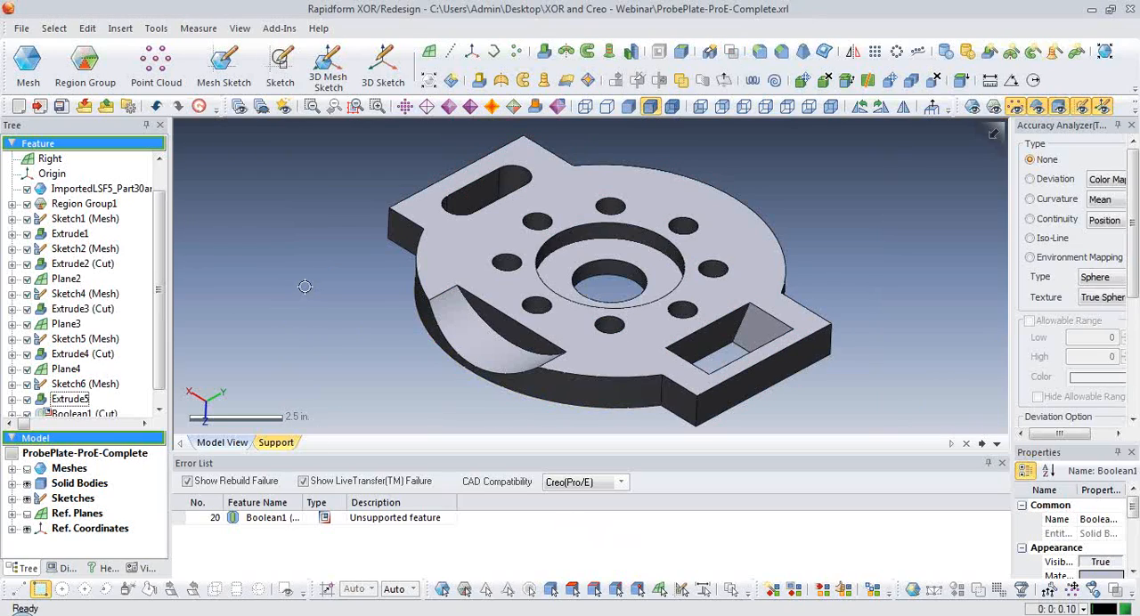
Display the scan mesh and its colored regions over the probe plate.
scroll(305, 286, down, 2)
key(ctrl+1)
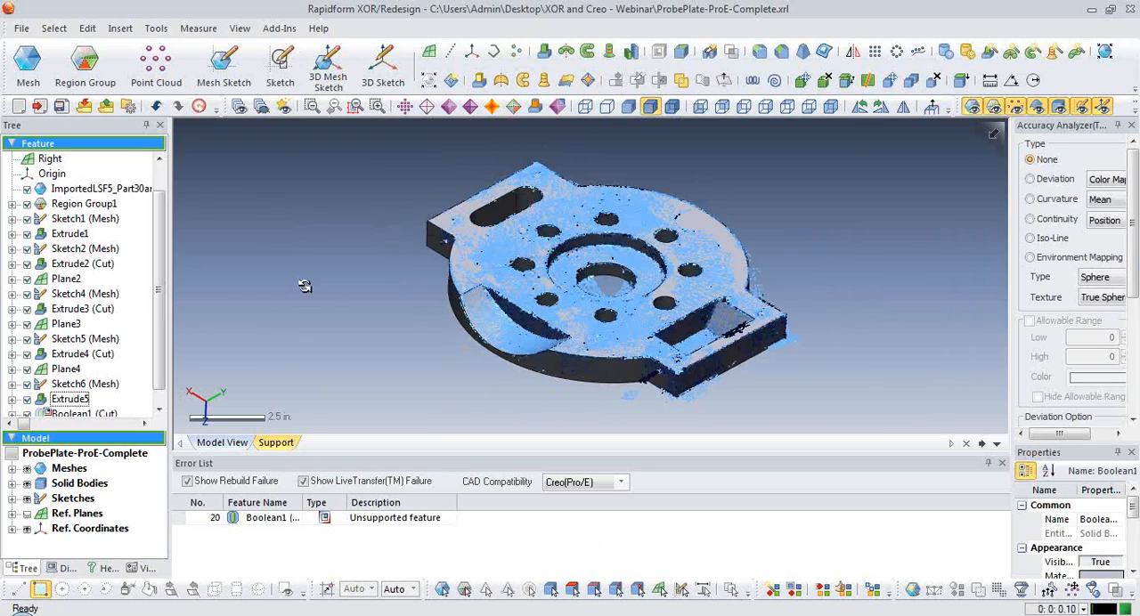
key(ctrl+2)
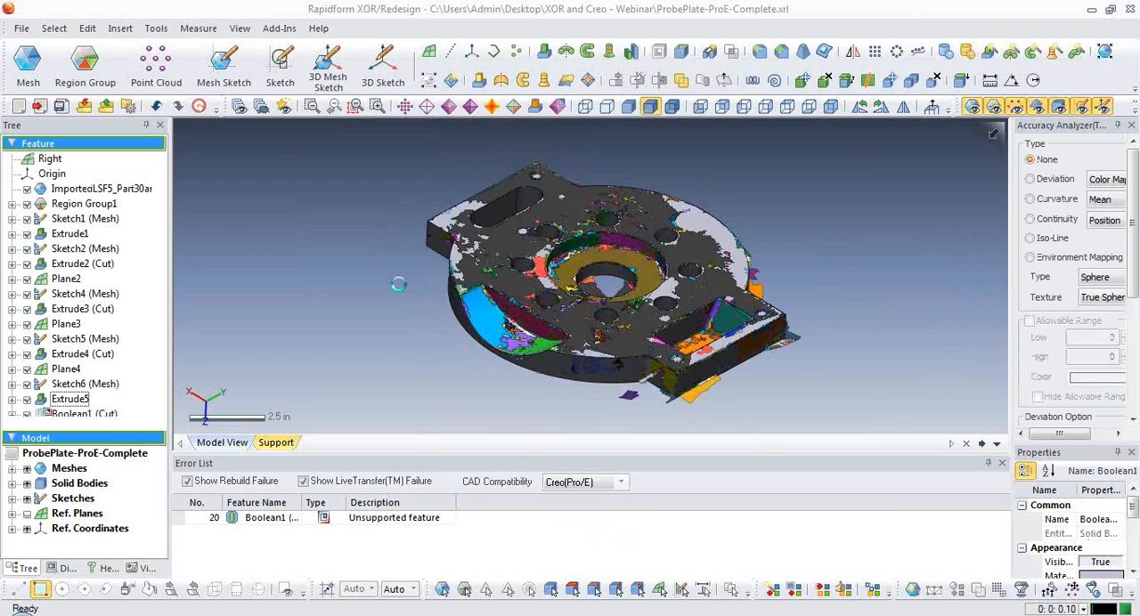
Open the DemoBlock-Complete.xrl model and shrink the Error List to enlarge the model view.
click(607, 360)
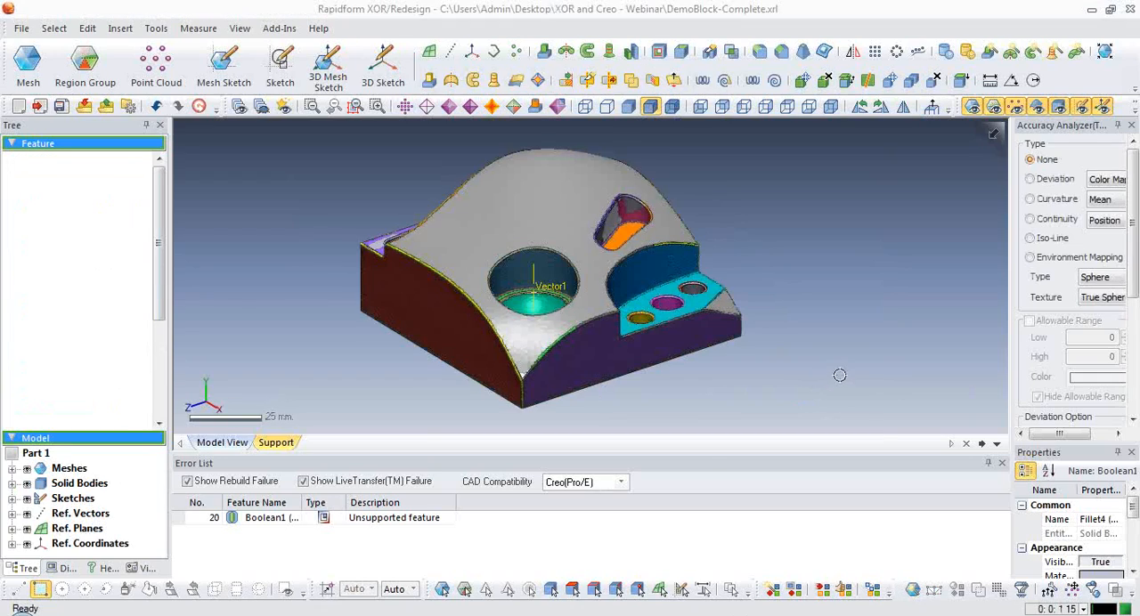
drag(715, 455, 715, 492)
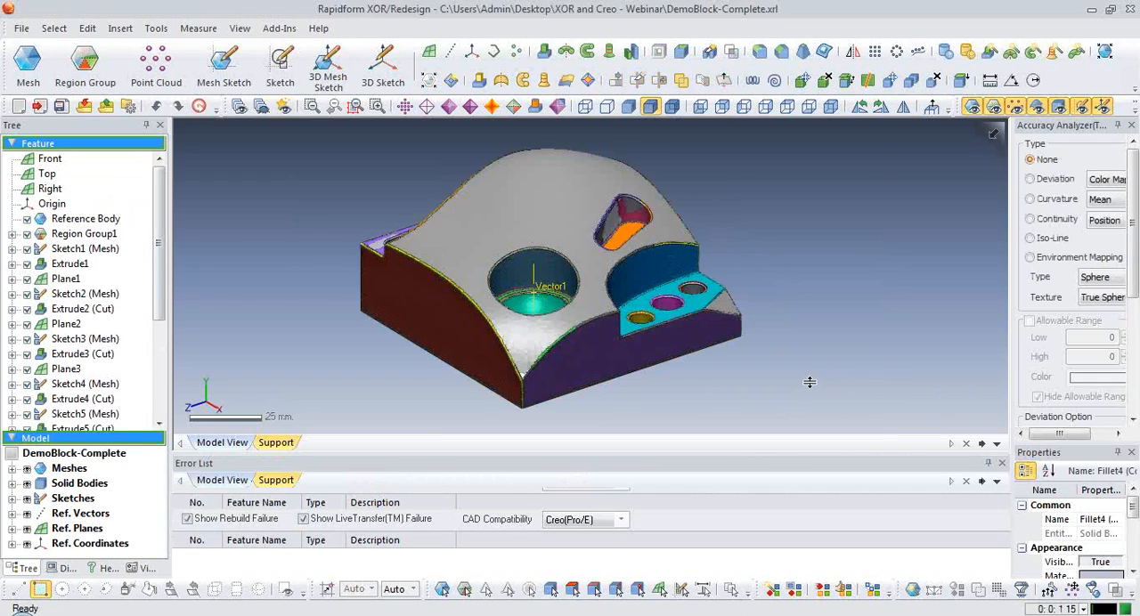
mouse_move(813, 377)
right_down()
mouse_move(801, 369)
mouse_move(709, 398)
right_up()
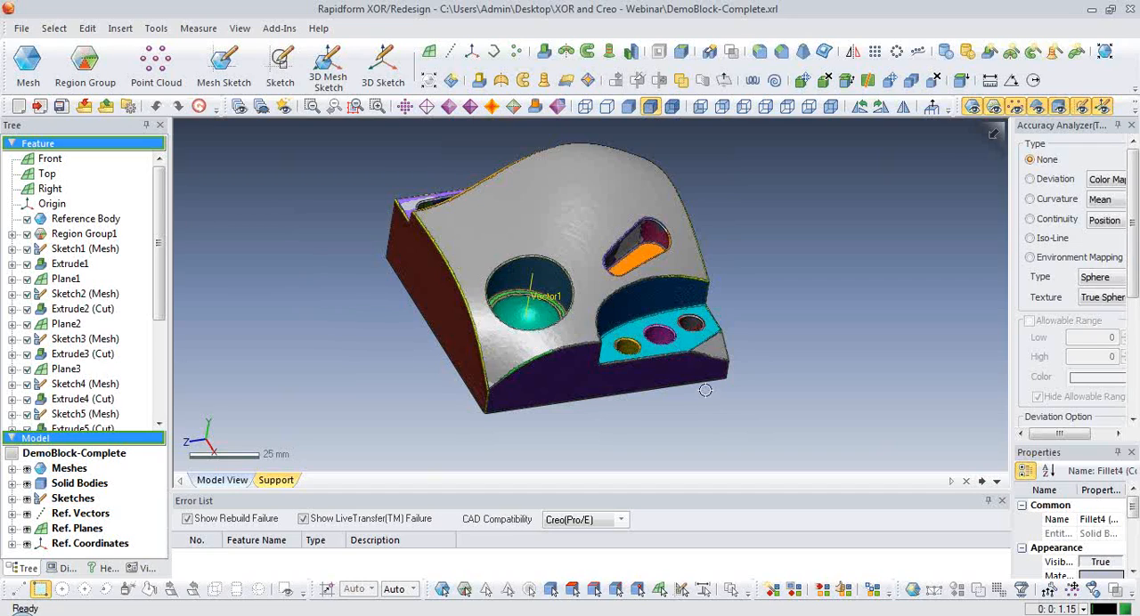
right_drag(709, 398, 690, 283)
scroll(160, 267, down, 1)
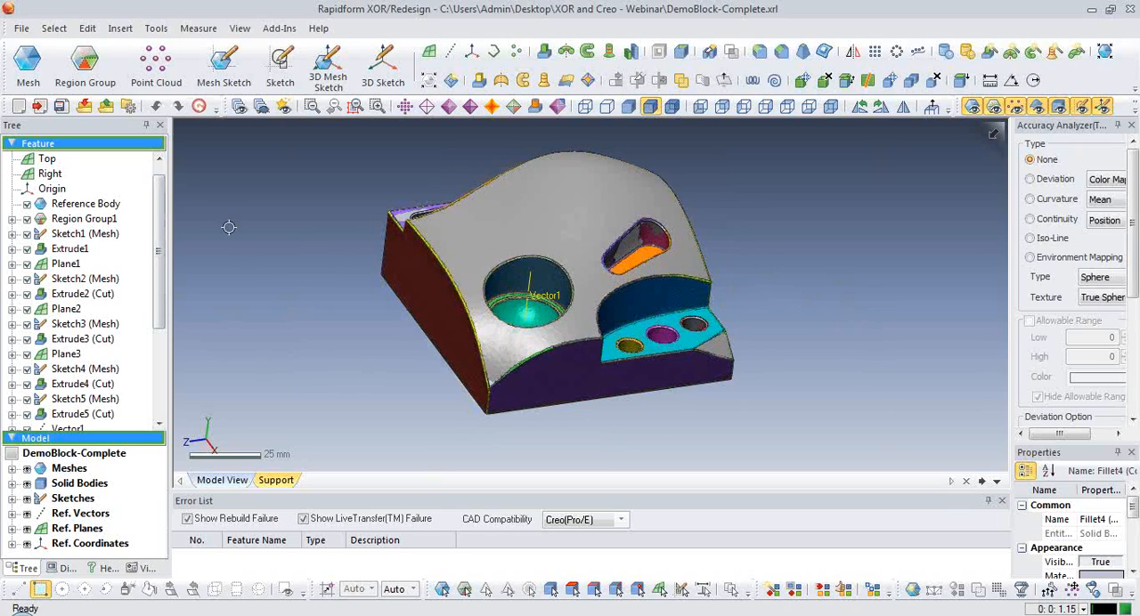
Select the block's domed top face and its Extrude1 feature to examine how the base body is built.
mouse_move(158, 233)
mouse_down()
mouse_move(157, 283)
mouse_move(157, 233)
mouse_up()
click(533, 224)
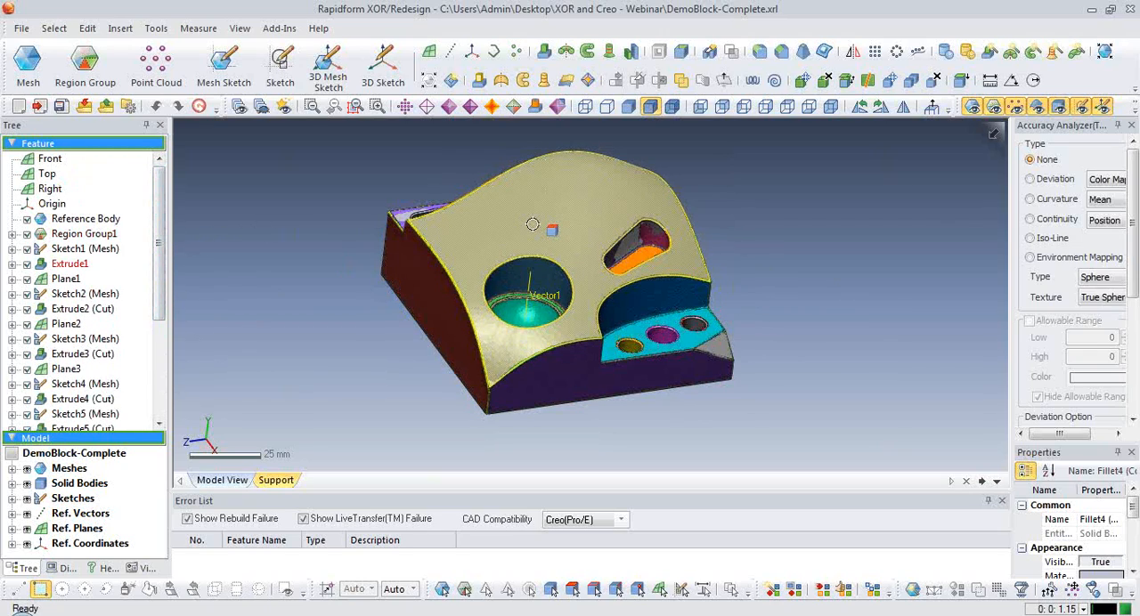
click(70, 264)
mouse_move(351, 336)
right_down()
mouse_move(555, 390)
mouse_move(689, 316)
mouse_move(469, 353)
mouse_move(358, 346)
right_up()
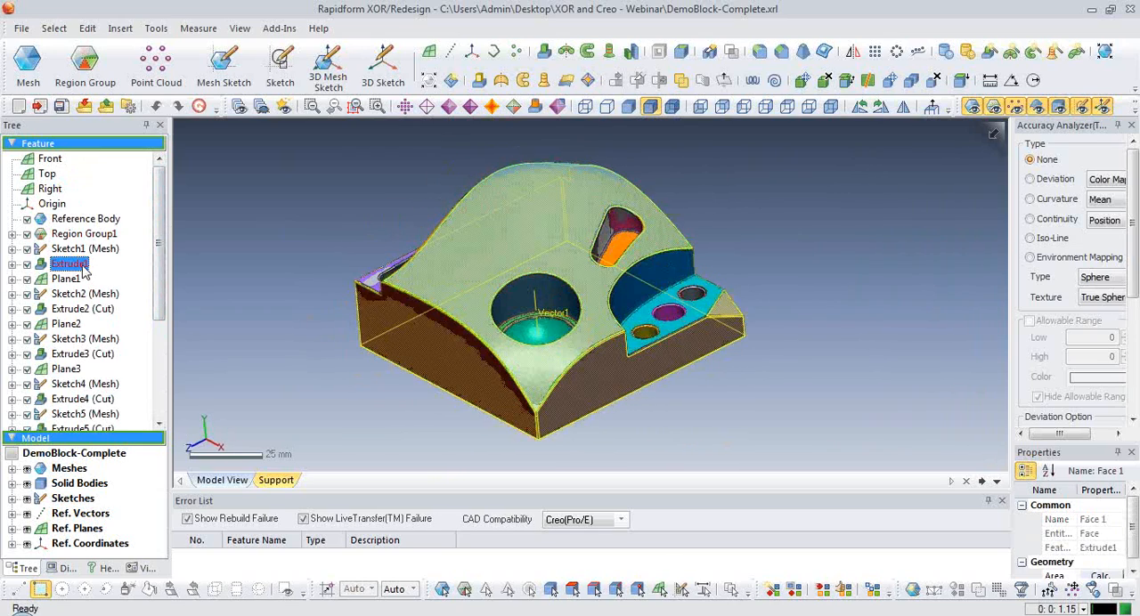
Roll the feature history back to before Sketch2 (Mesh) and hide the mesh to show only the base extrusion.
right_click(78, 295)
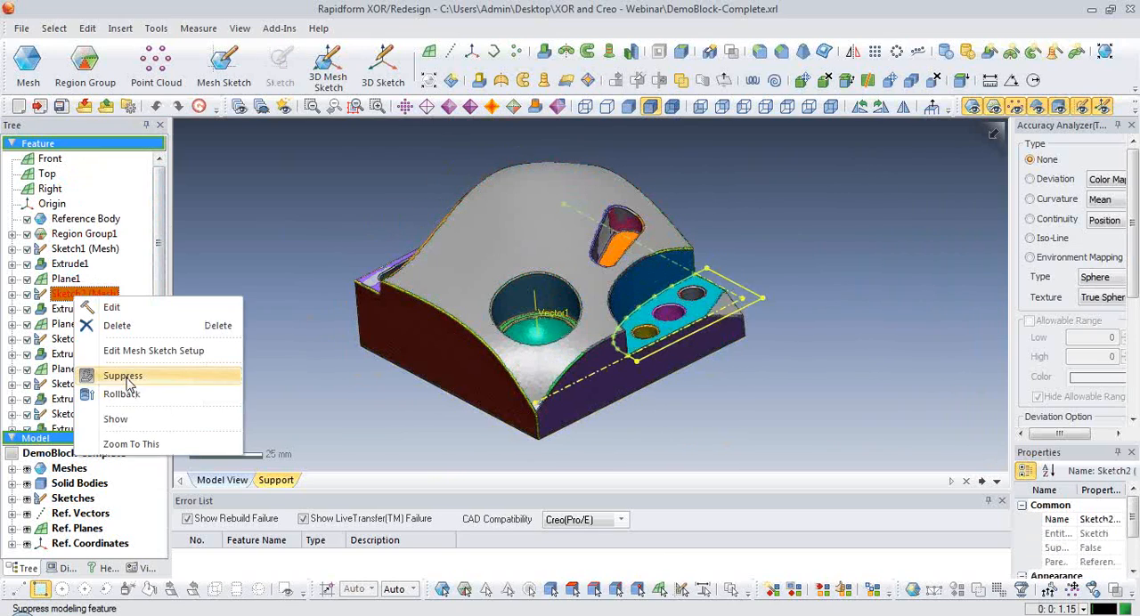
click(121, 394)
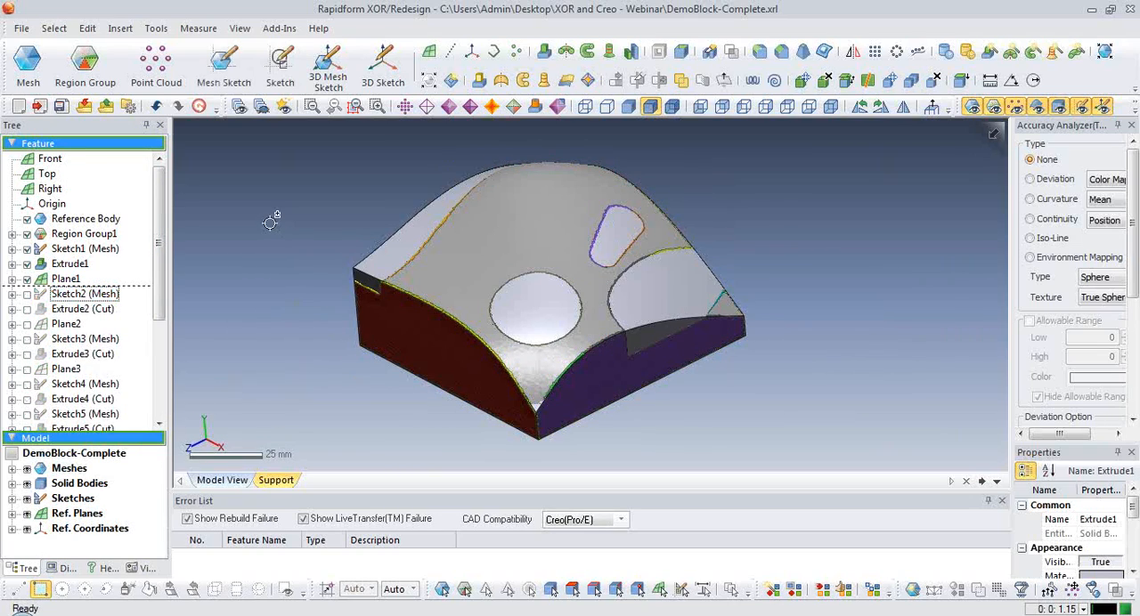
key(ctrl+1)
scroll(437, 345, up, 3)
right_drag(430, 346, 460, 318)
scroll(397, 328, down, 2)
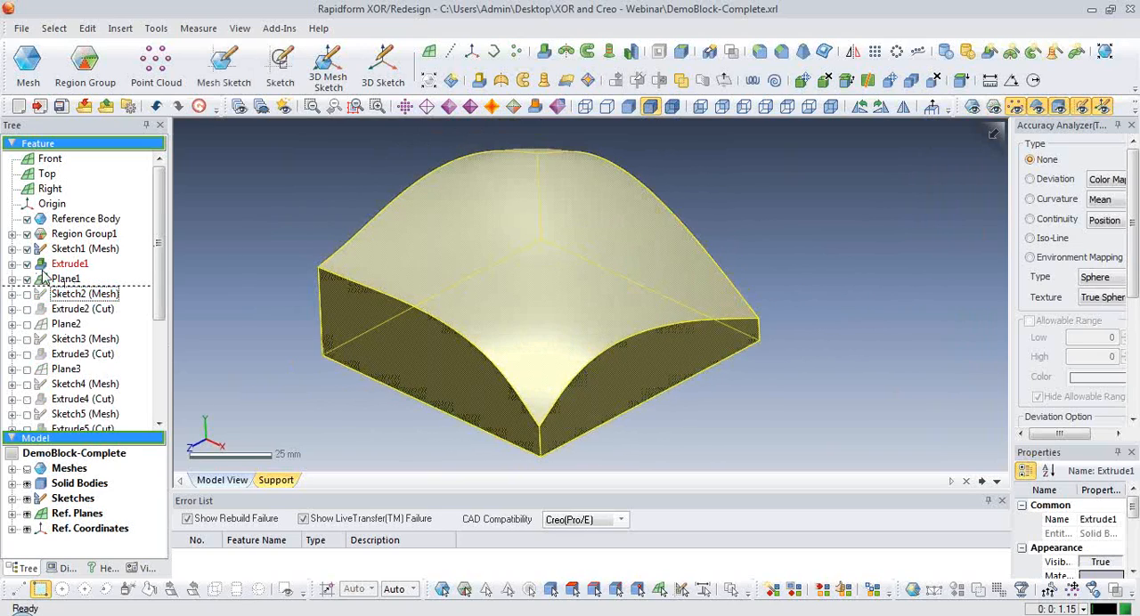
Edit Extrude1 and reselect the mesh's Freeform region as its Up To Region limit, using Trim With Region Fit Surface.
double_click(58, 265)
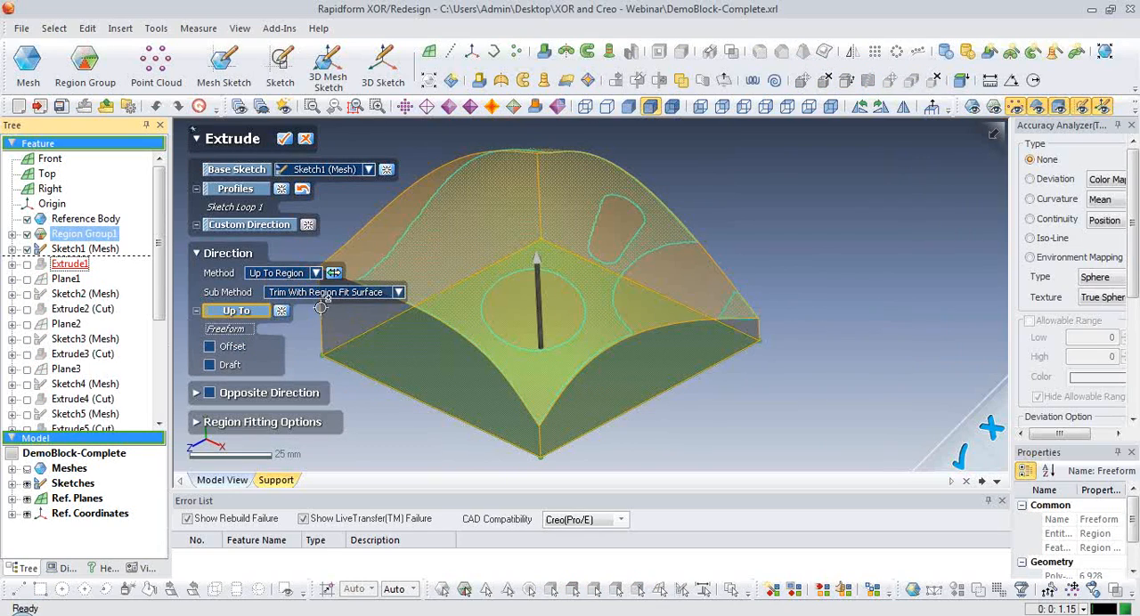
key(ctrl+1)
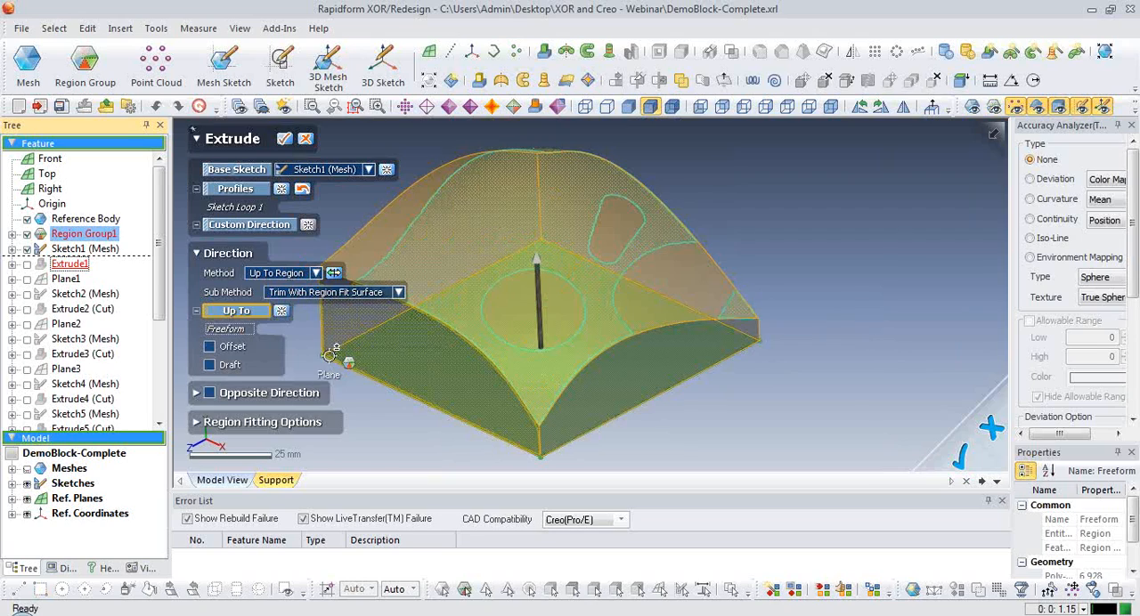
key(ctrl+2)
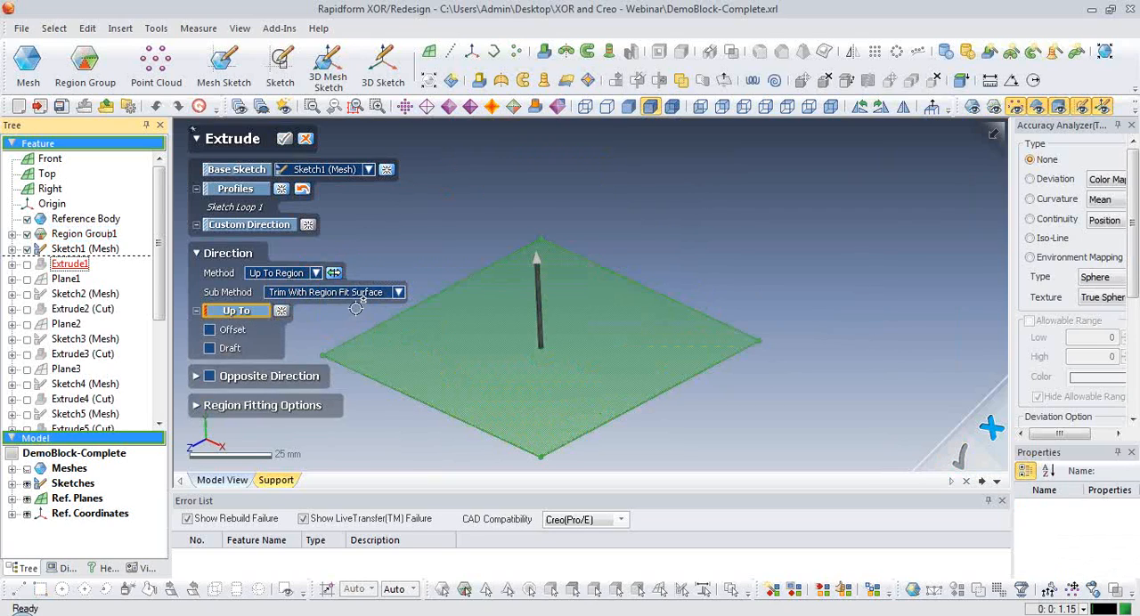
key(ctrl+1)
key(ctrl+2)
click(601, 298)
right_drag(575, 298, 748, 298)
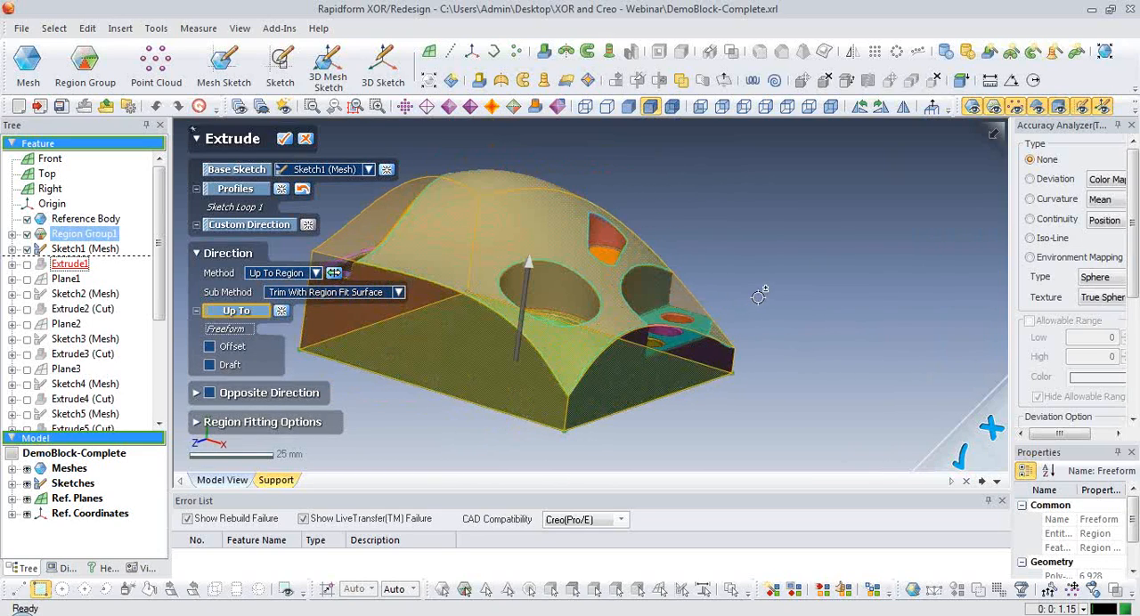
click(489, 307)
right_drag(835, 239, 699, 253)
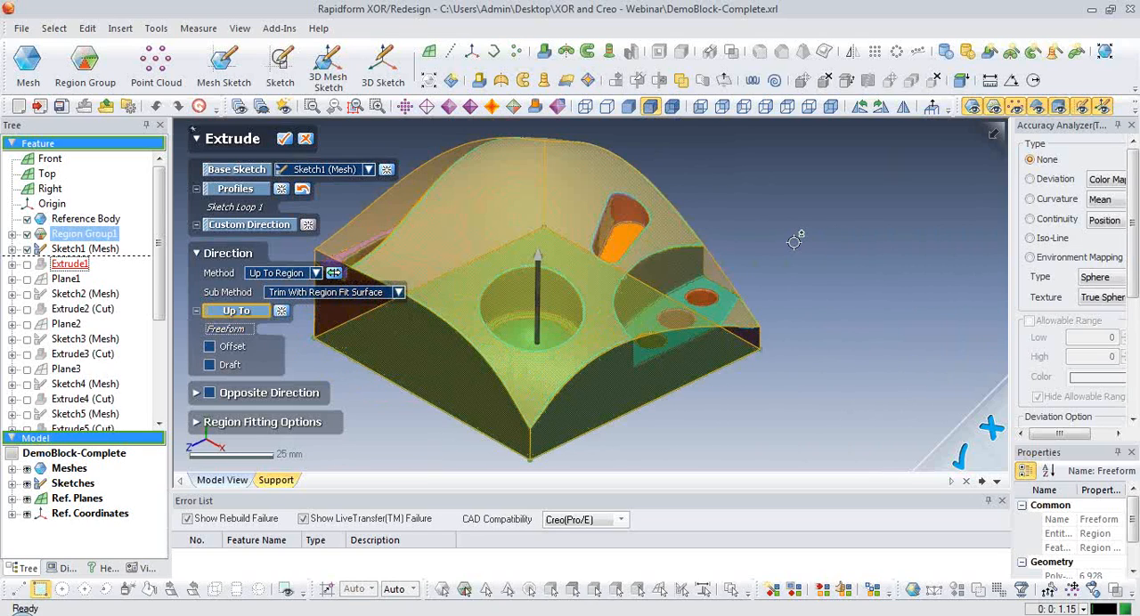
scroll(786, 272, down, 2)
right_drag(787, 274, 787, 260)
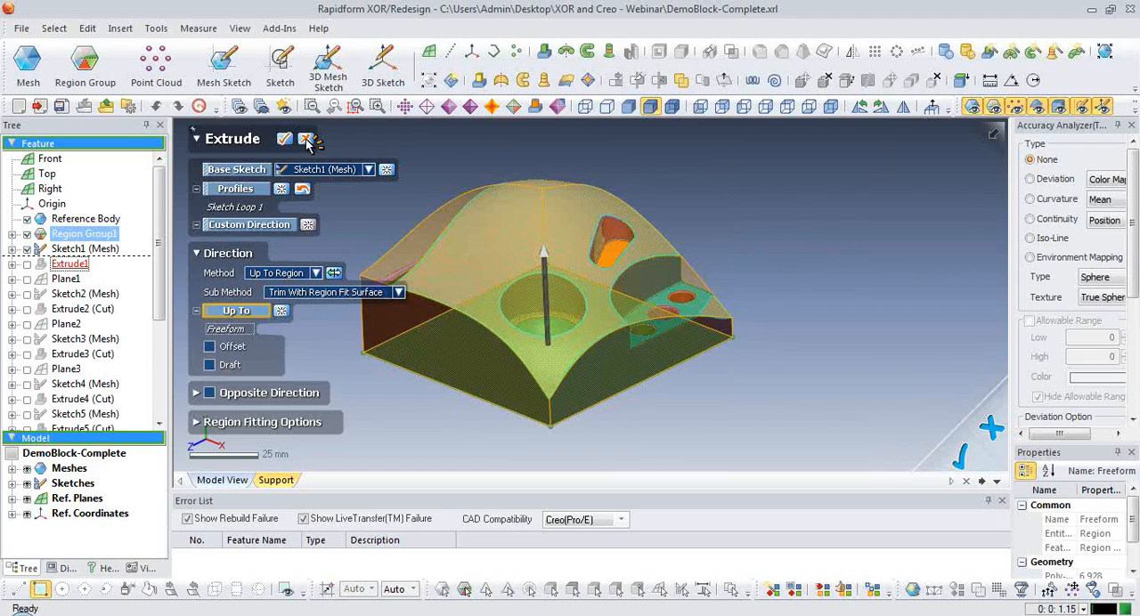
click(286, 140)
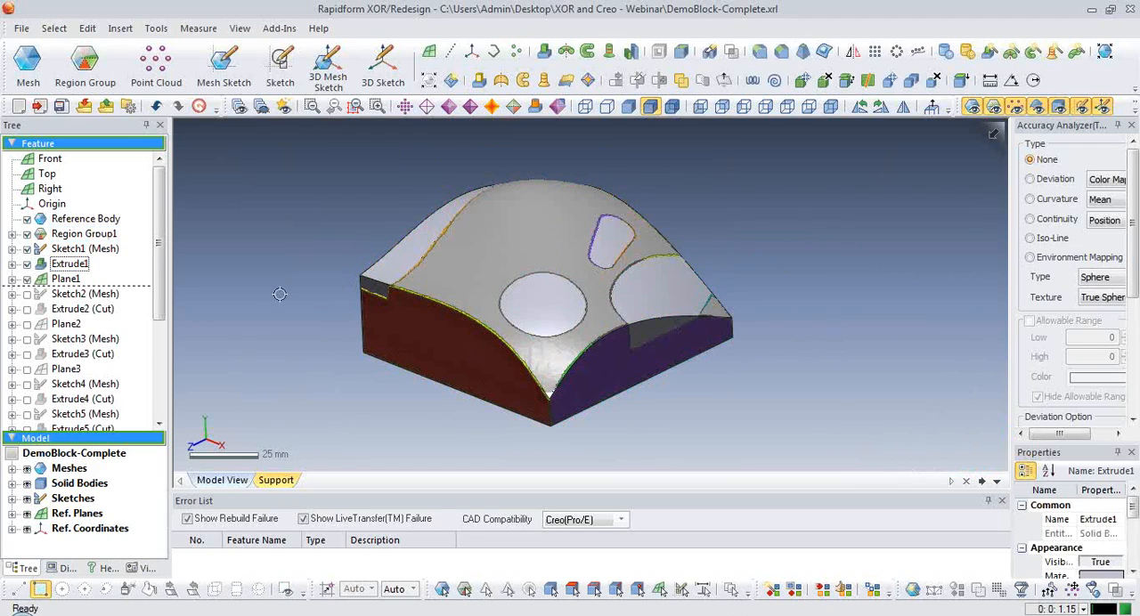
Cancel the rollback to restore the block's full feature history, and hide the mesh.
right_click(67, 220)
click(133, 307)
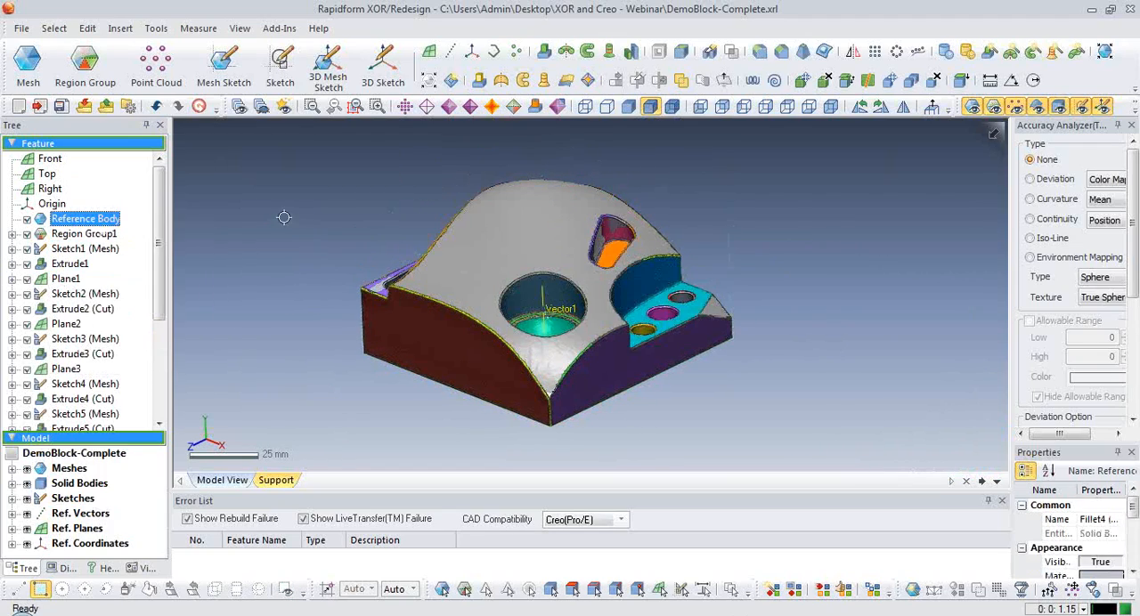
key(ctrl+5)
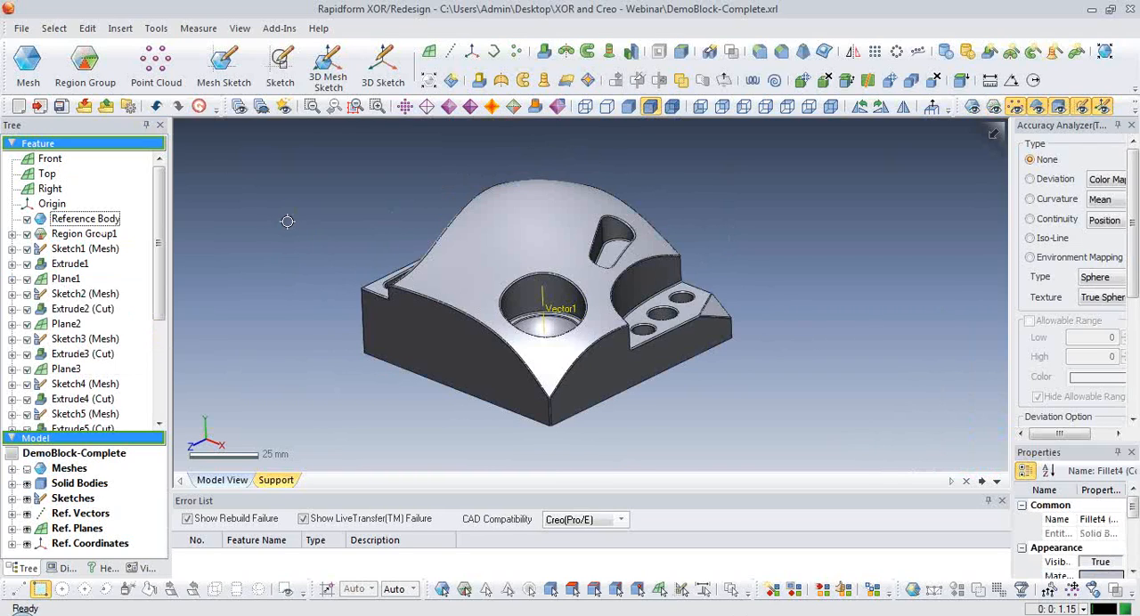
Transfer the block's feature history to Creo with LiveTransfer, starting from the first feature, and switch to part PRT_XOR_2 in Creo Parametric.
scroll(437, 300, down, 1)
scroll(437, 300, up, 3)
right_drag(445, 303, 755, 287)
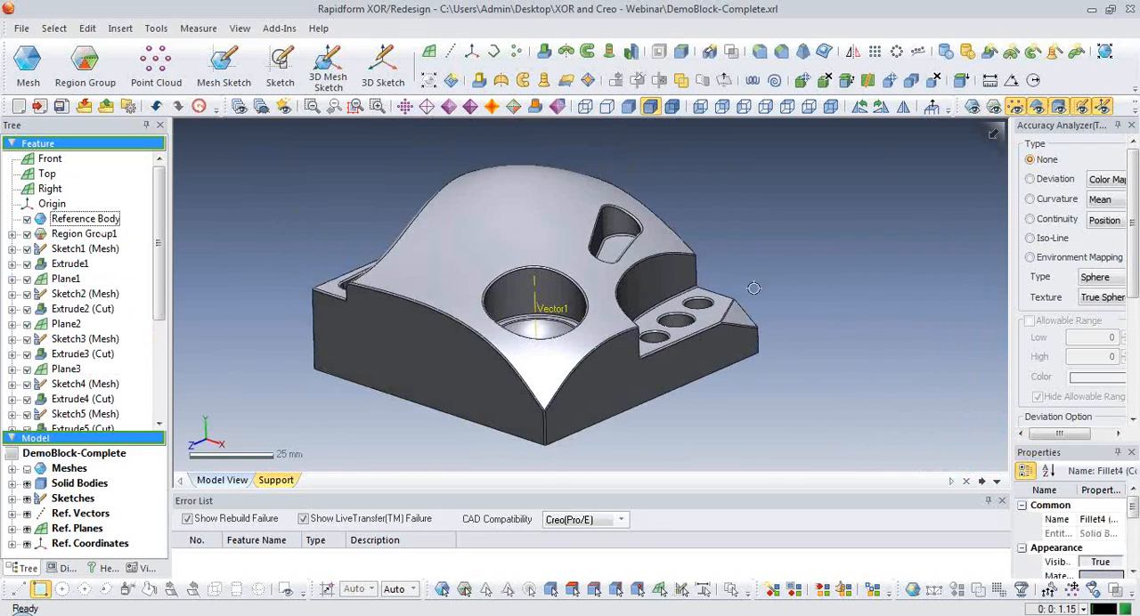
click(22, 29)
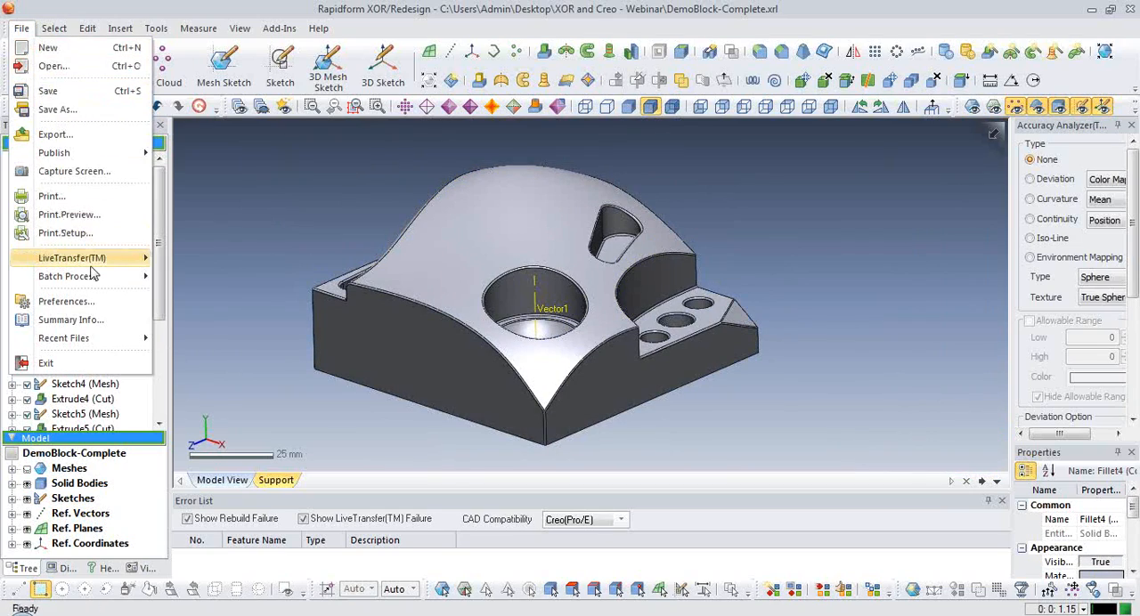
mouse_move(89, 259)
click(247, 297)
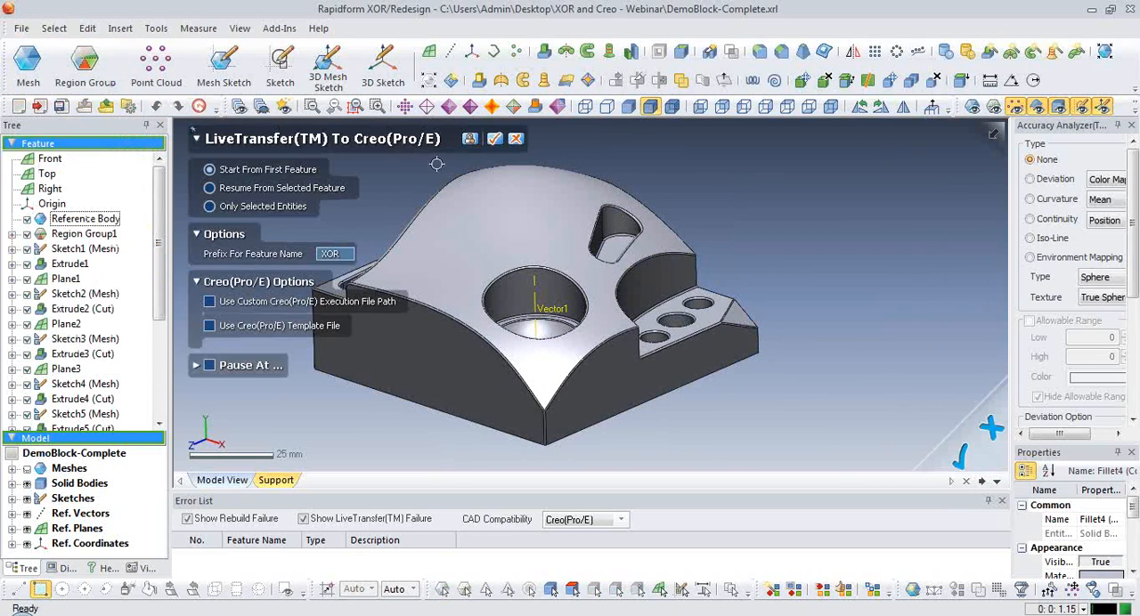
click(838, 614)
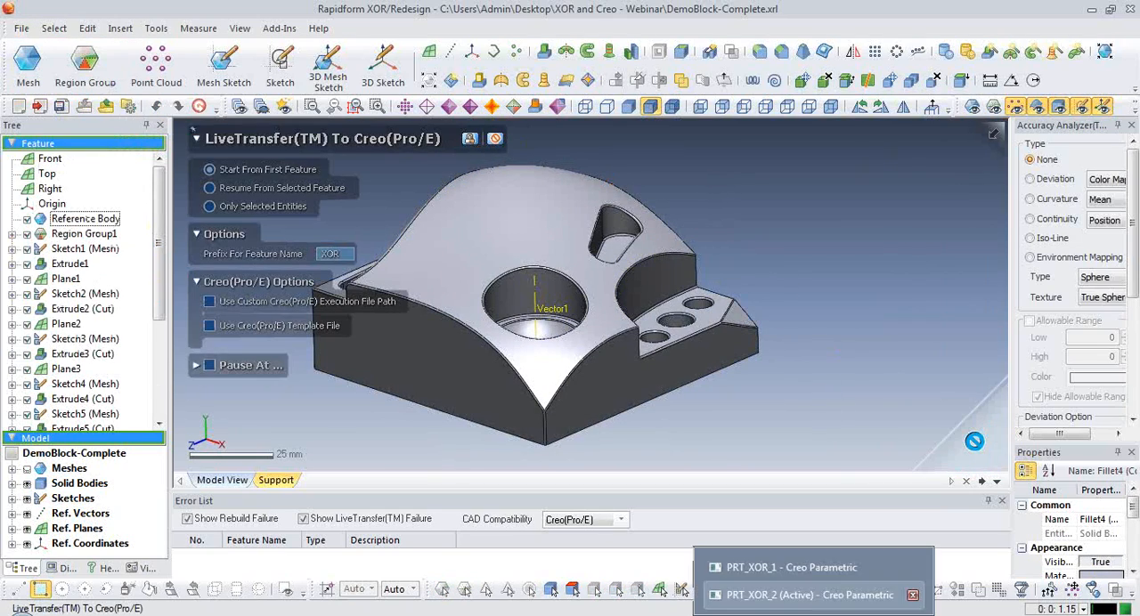
click(837, 595)
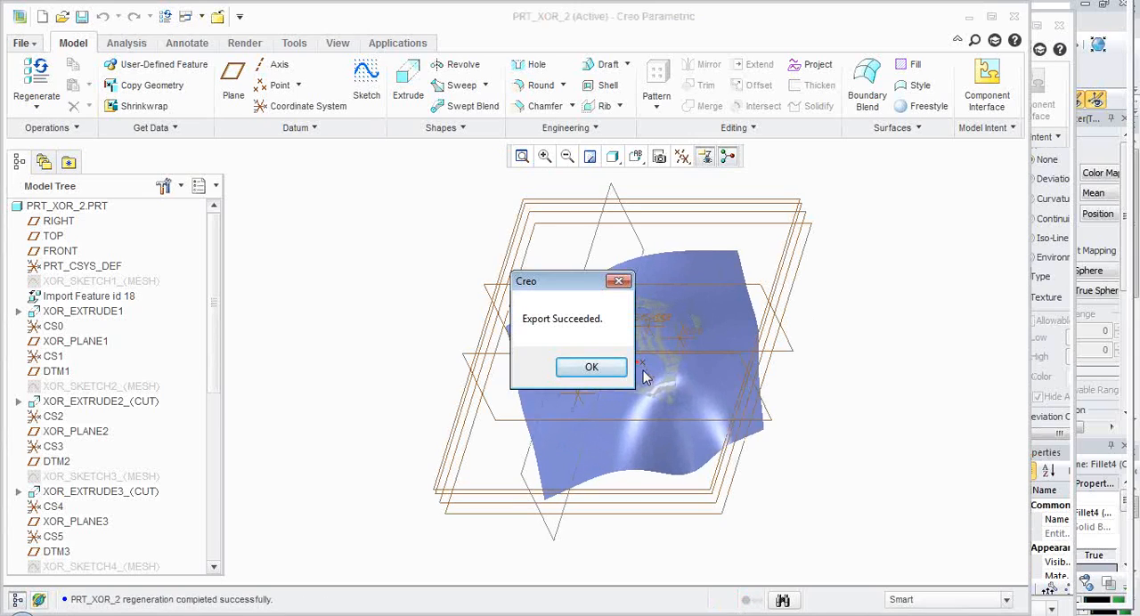
click(611, 369)
Turn off the display of datum planes, axes, points and coordinate systems in the transferred part.
click(338, 43)
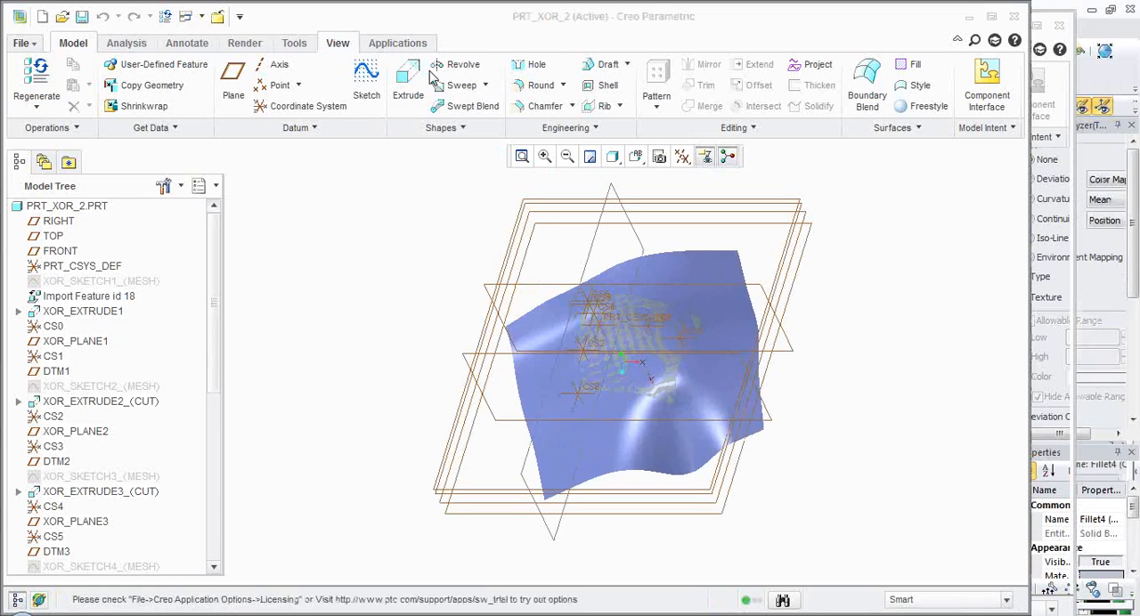
click(567, 66)
click(588, 66)
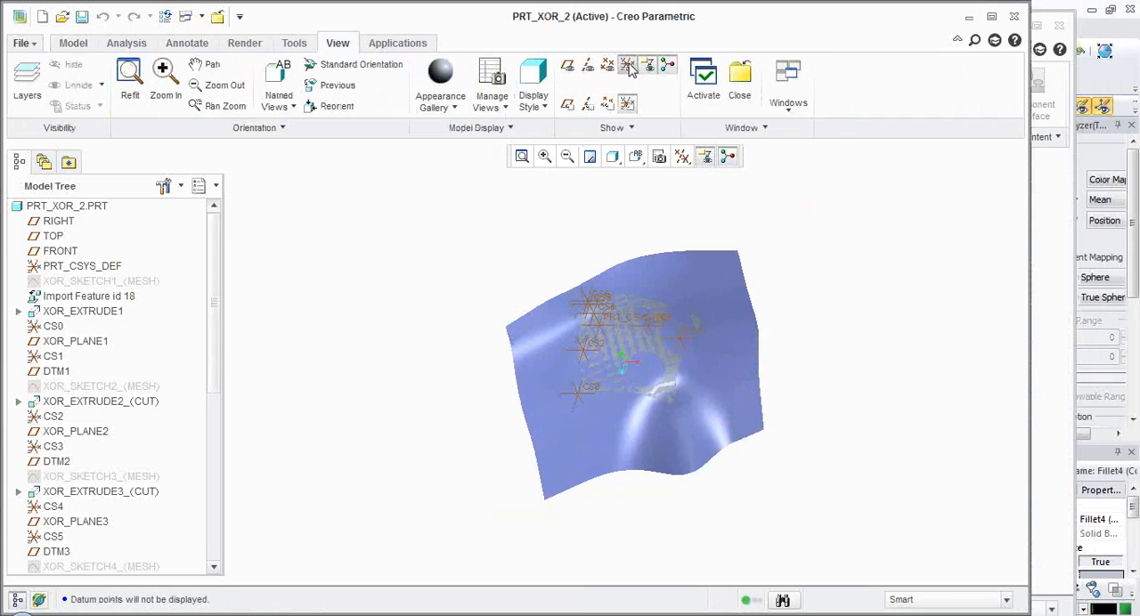
click(608, 67)
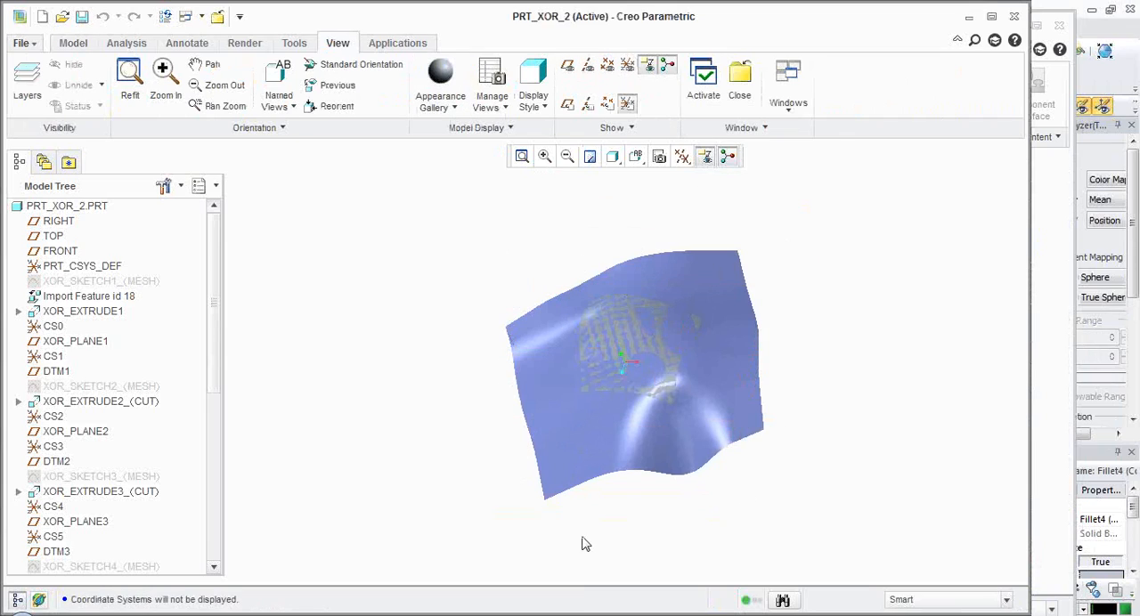
Examine the imported freeform surface and its Import Feature id 18 in the transferred part.
middle_drag(629, 534, 655, 512)
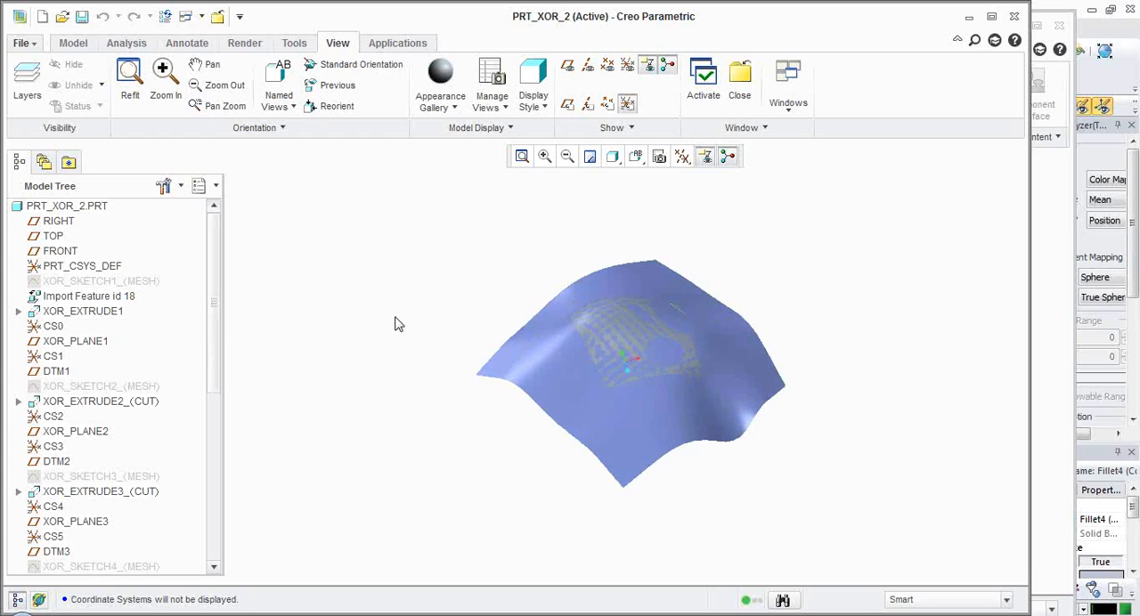
scroll(810, 354, up, 2)
click(742, 358)
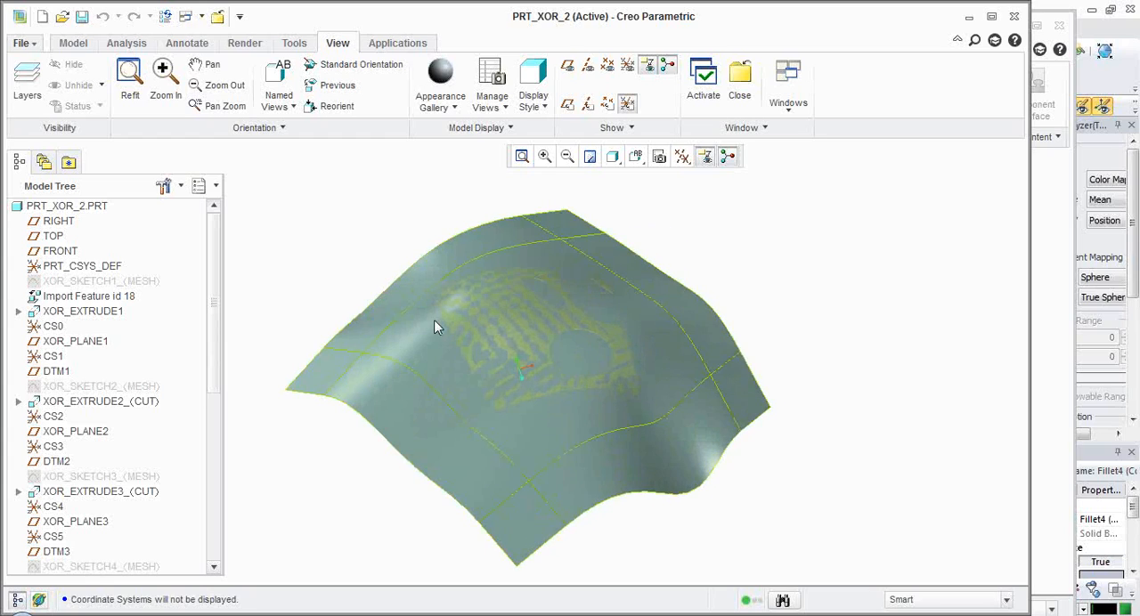
click(403, 347)
click(938, 332)
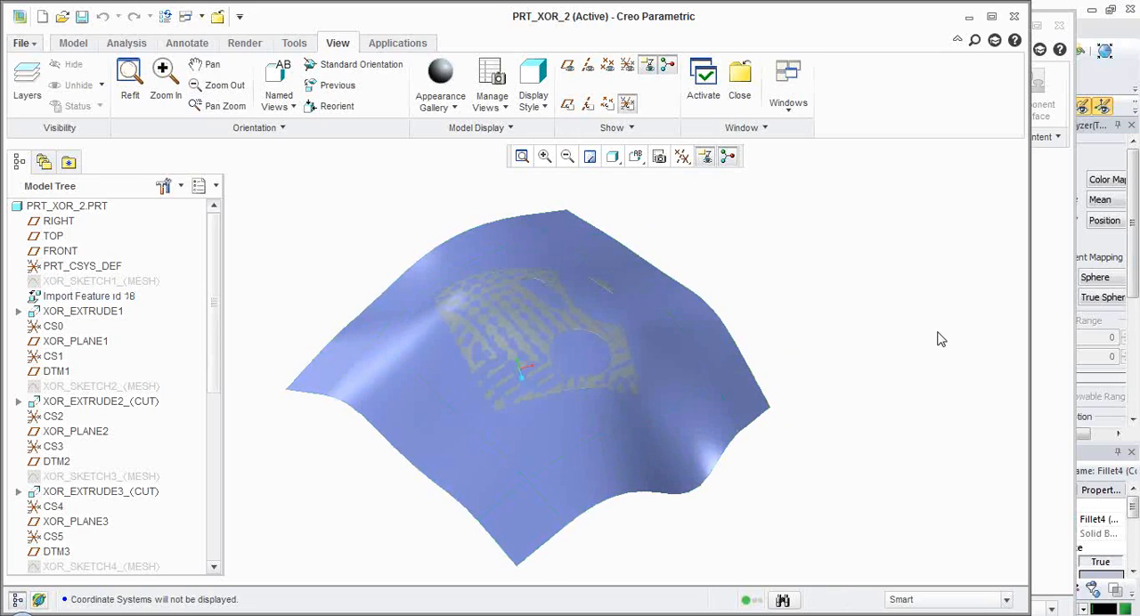
click(129, 299)
click(316, 285)
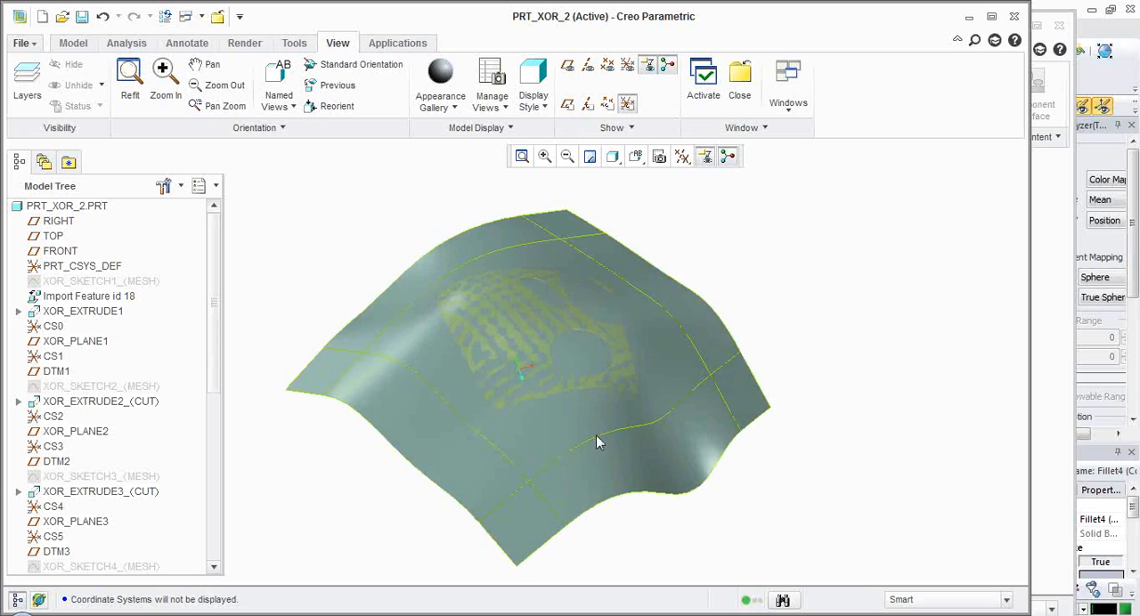
middle_drag(775, 304, 786, 284)
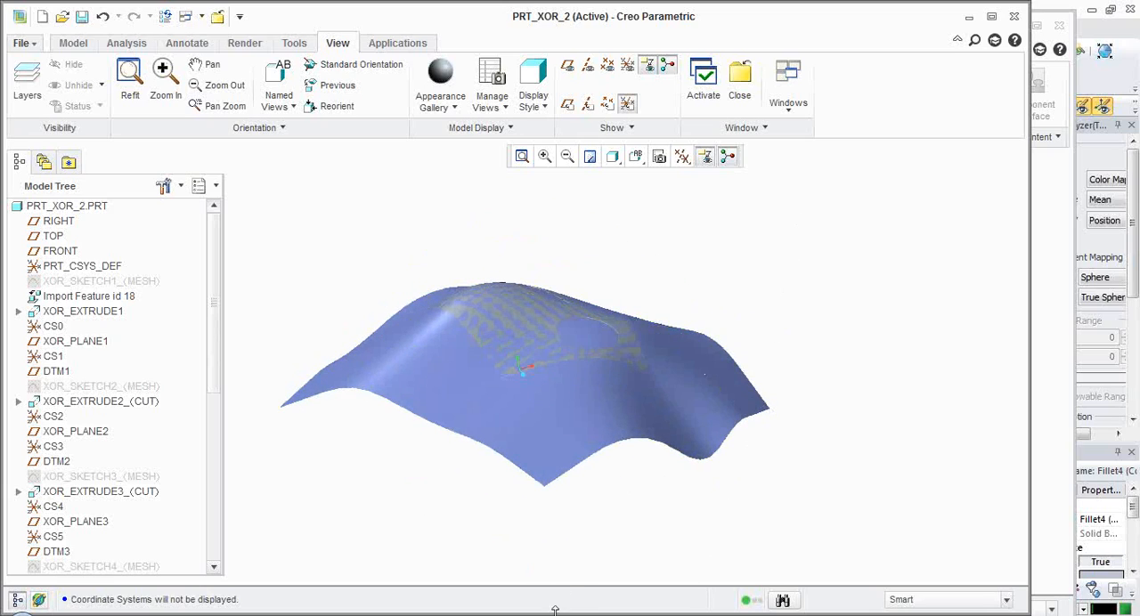
Switch to Rapidform XOR, select the block's domed top face to compare it with the imported surface, and return to Creo Parametric.
key(alt+Tab)
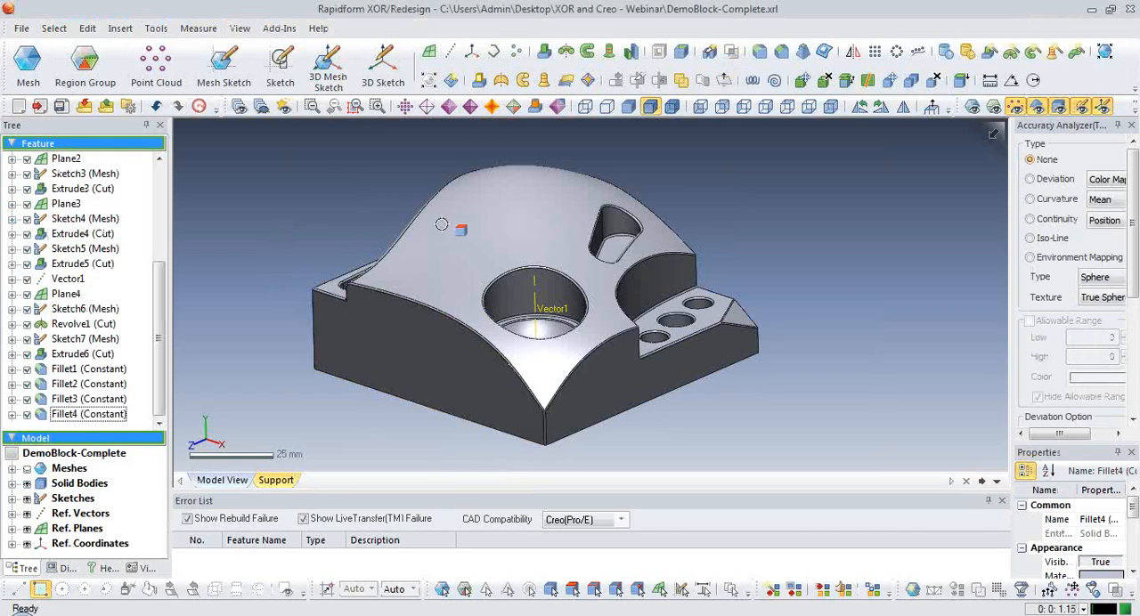
click(508, 203)
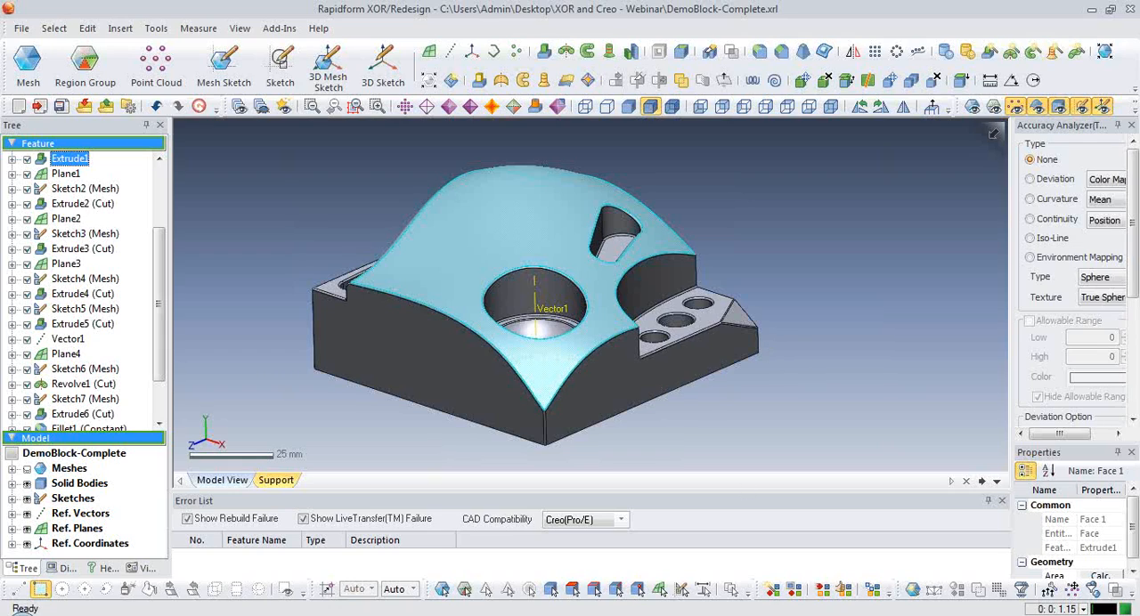
key(alt+Tab)
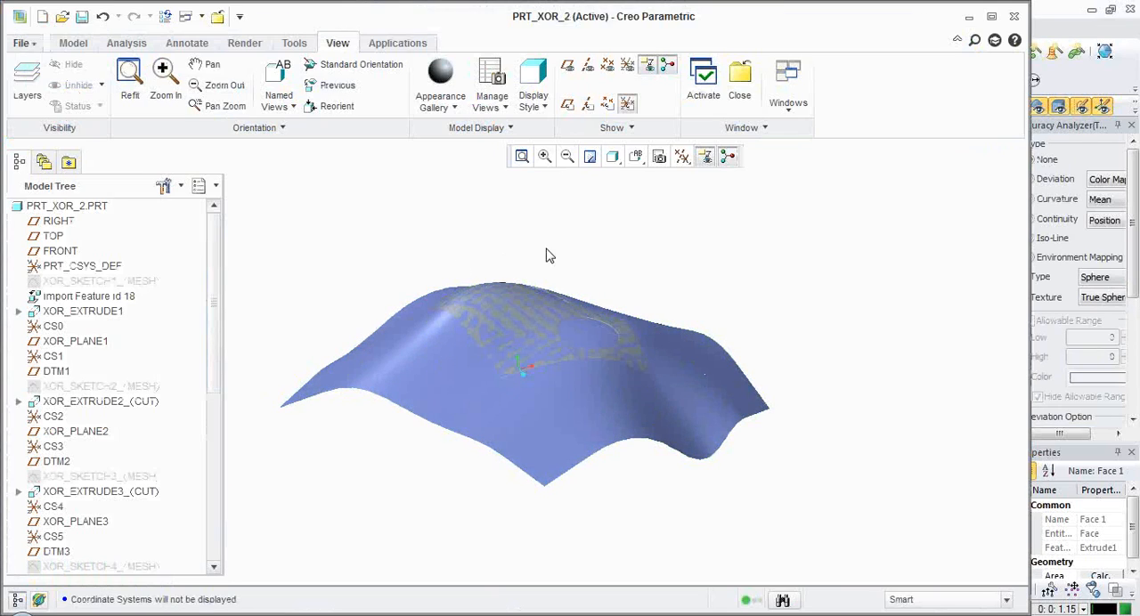
Hide Import Feature id 18 to leave only the solid block displayed, and inspect the block.
middle_drag(547, 254, 580, 246)
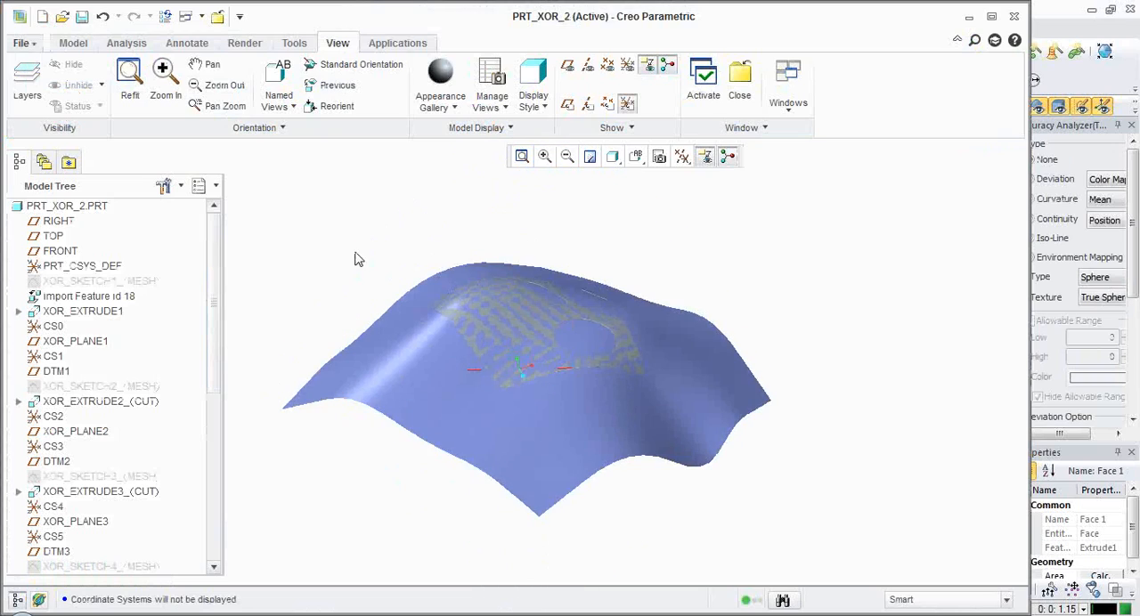
right_click(130, 300)
click(156, 487)
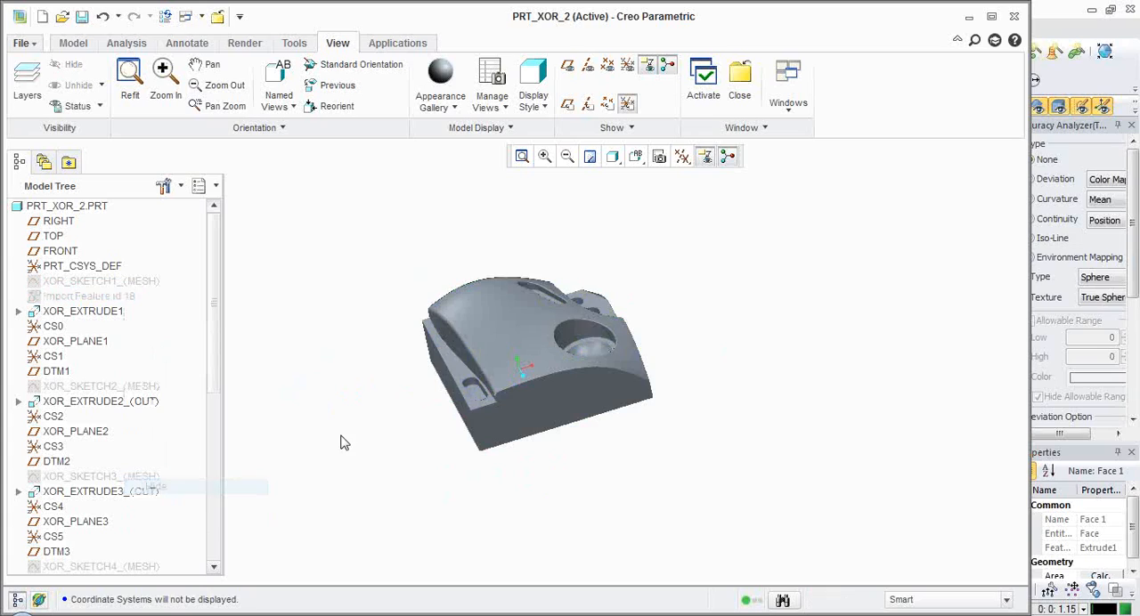
middle_drag(493, 269, 728, 405)
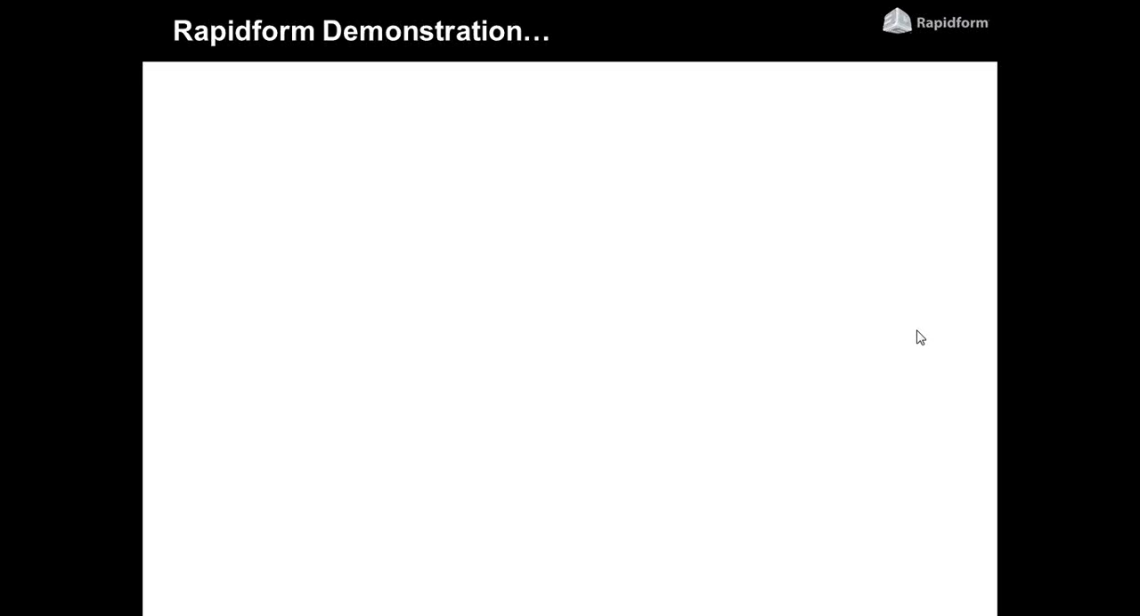
click(917, 331)
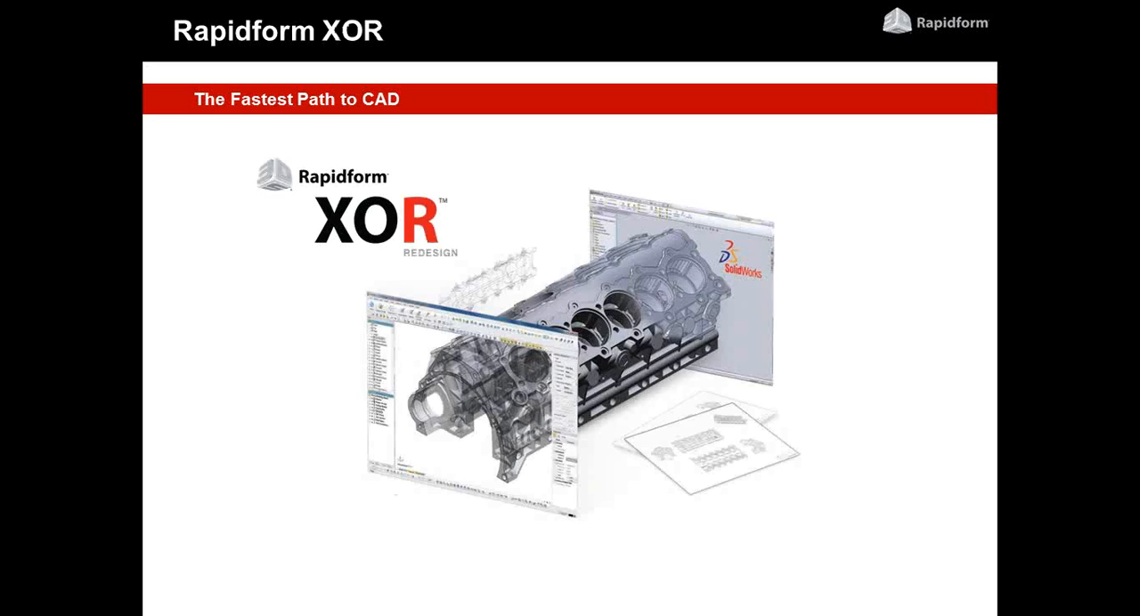
key(Right)
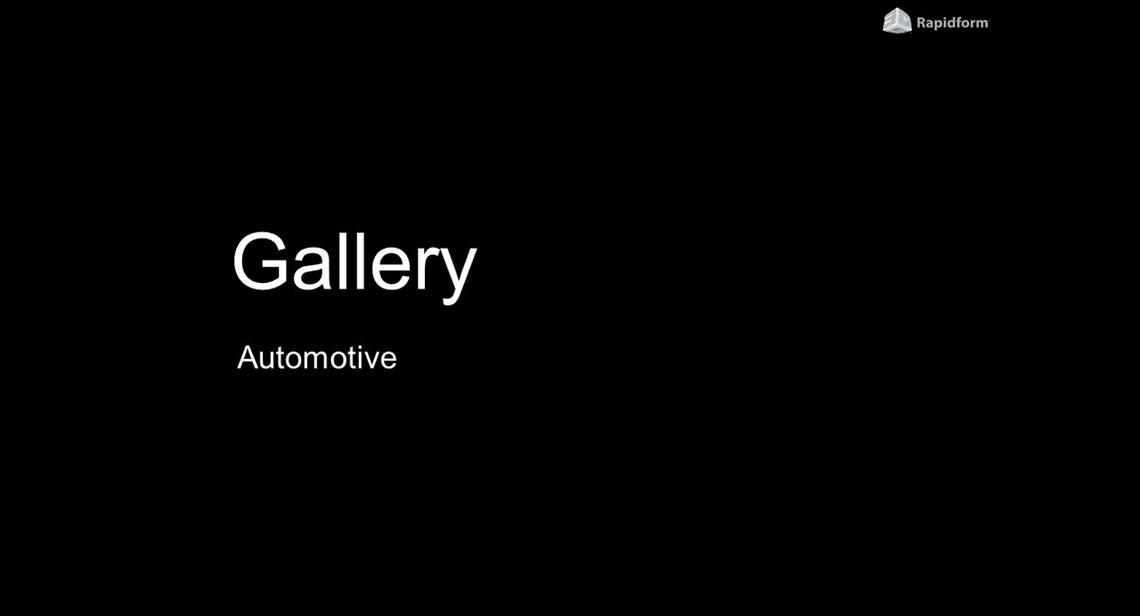
key(Right)
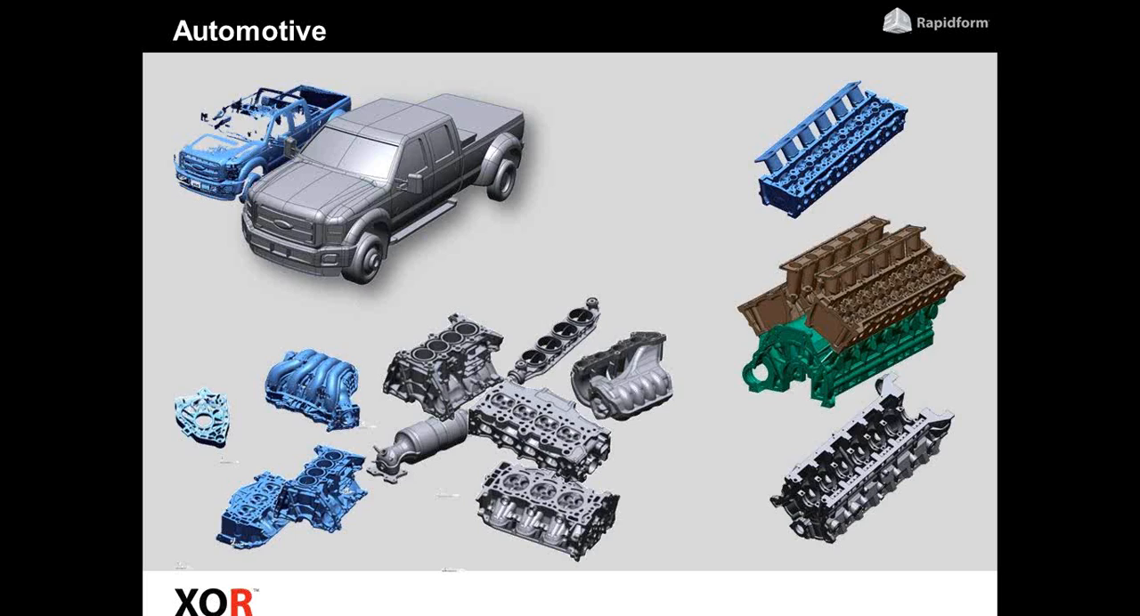
key(Right)
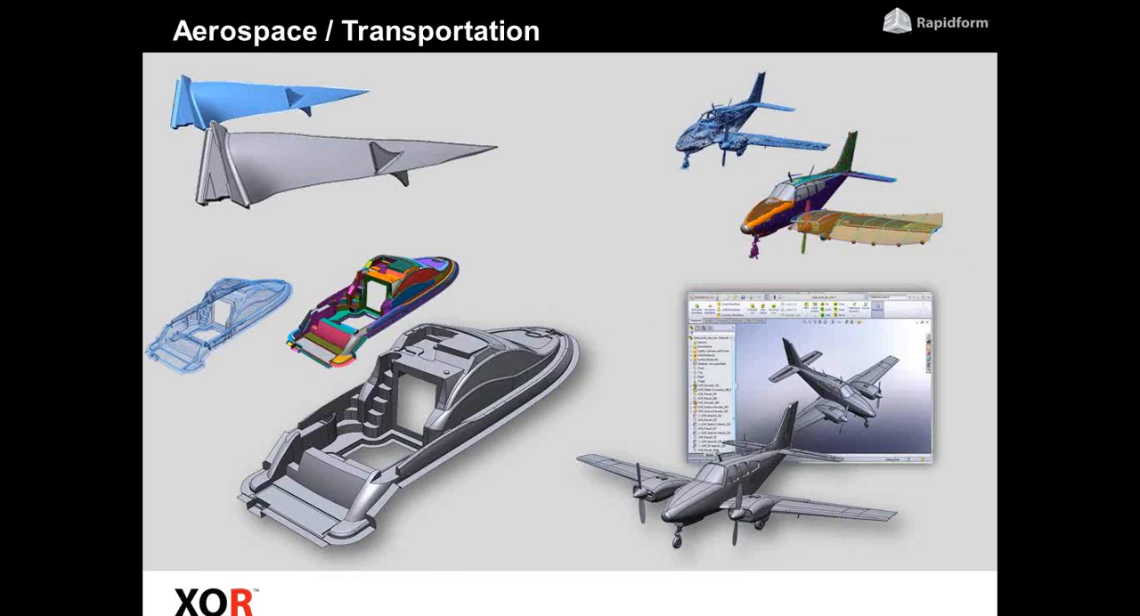